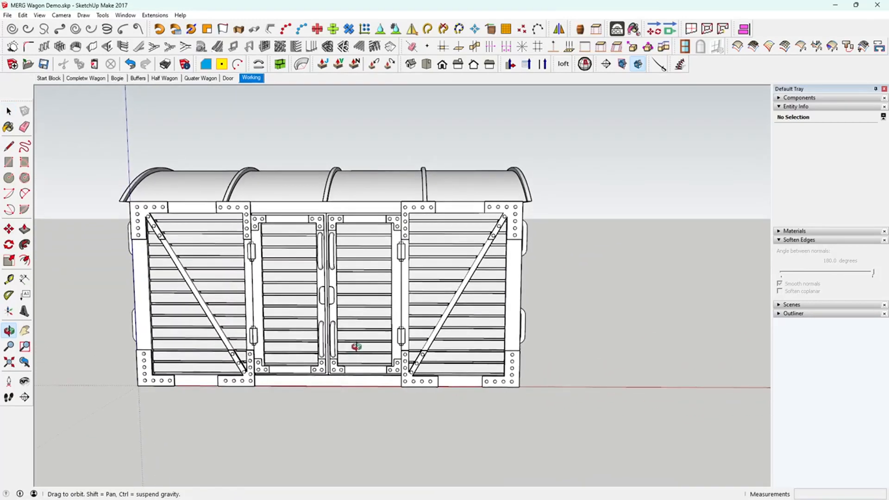
Switch to the Bogie scene and focus on one axle guard of the underframe.
key(space)
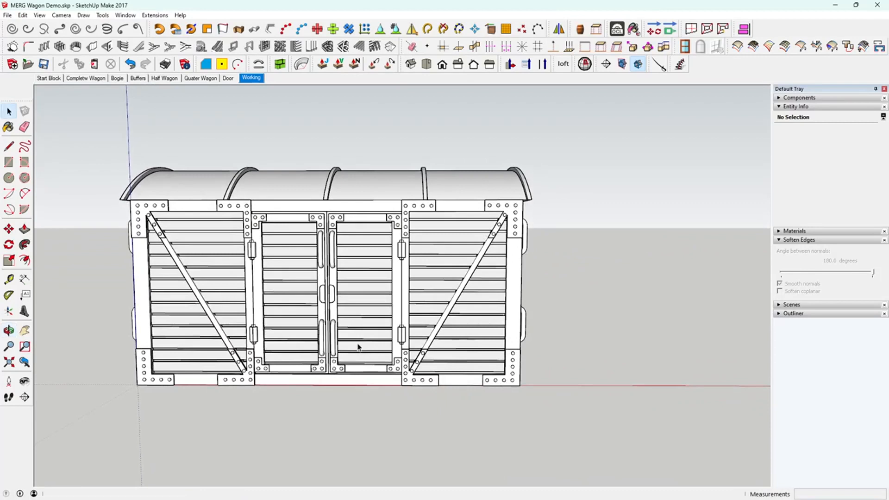
click(117, 78)
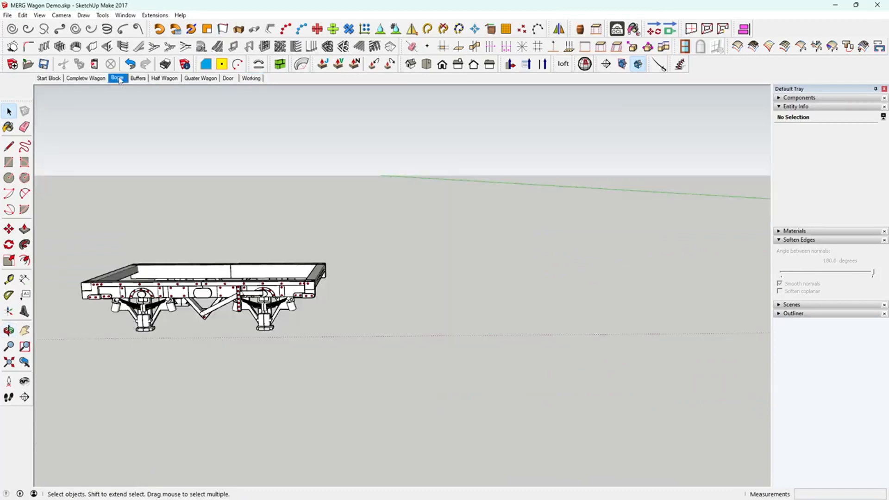
scroll(227, 306, up, 3)
shift+middle_drag(281, 337, 339, 358)
scroll(359, 358, up, 4)
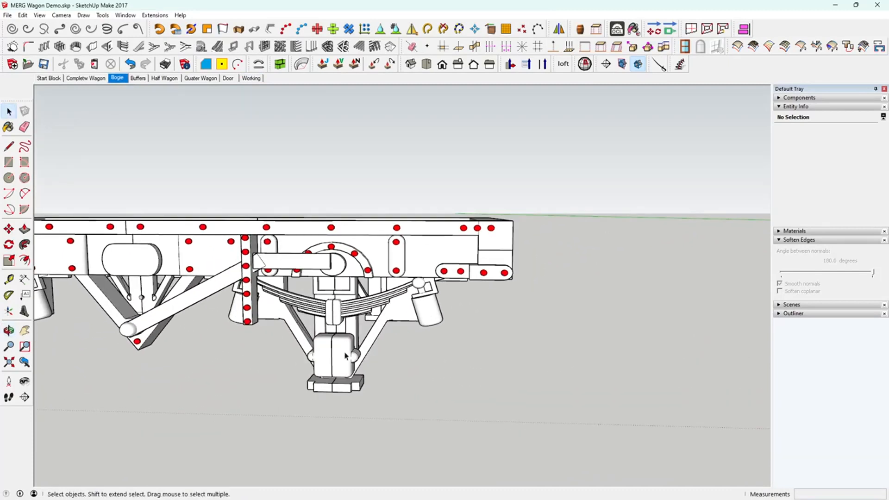
Open the bogie's nested groups level by level down to one half of the axle guard to examine the structure.
double_click(345, 355)
click(345, 356)
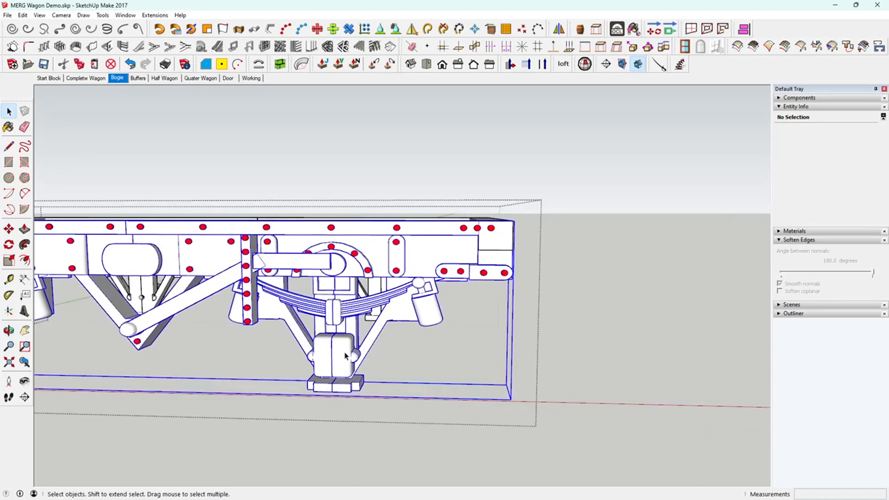
double_click(345, 356)
click(345, 355)
double_click(345, 356)
click(345, 356)
double_click(345, 356)
click(345, 355)
middle_drag(345, 356, 353, 321)
click(79, 64)
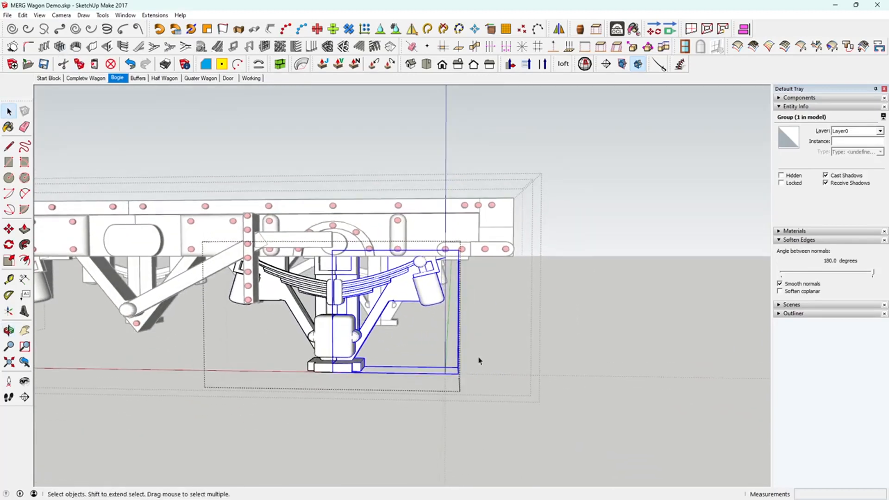
Leave the nested groups and look over the complete bogie frame.
click(570, 376)
middle_drag(477, 333, 428, 342)
click(429, 342)
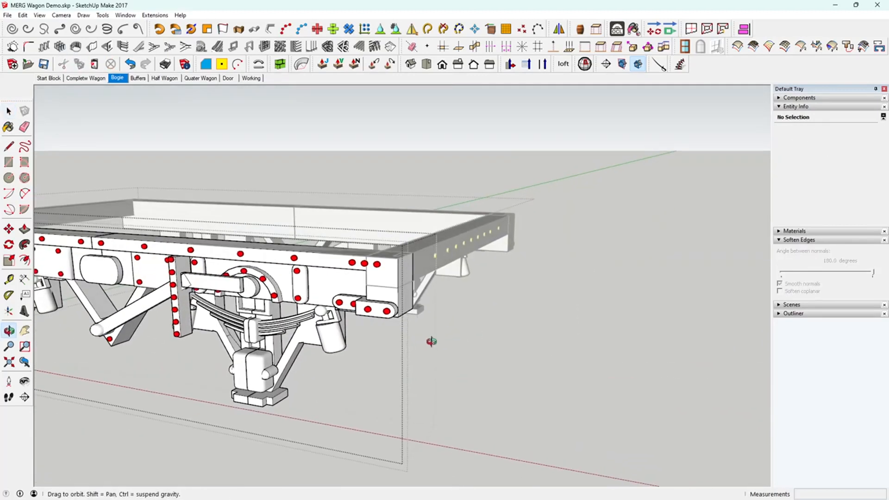
middle_drag(221, 263, 418, 297)
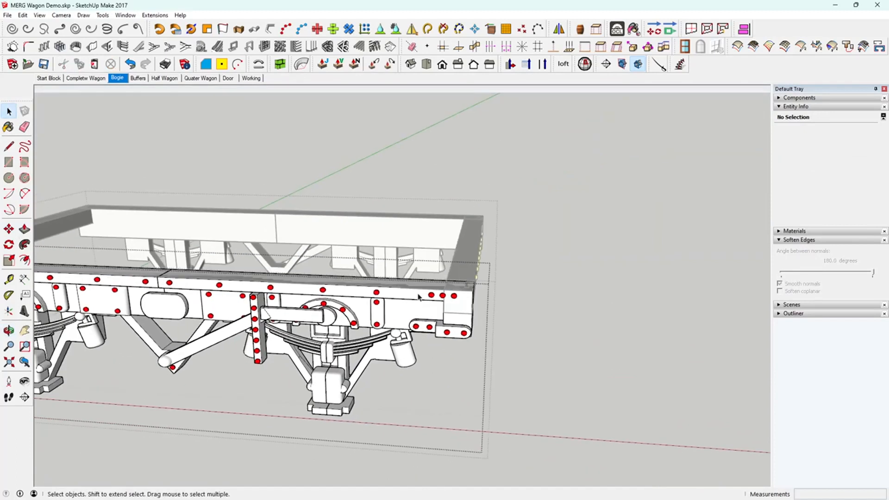
click(514, 327)
middle_drag(423, 370, 438, 319)
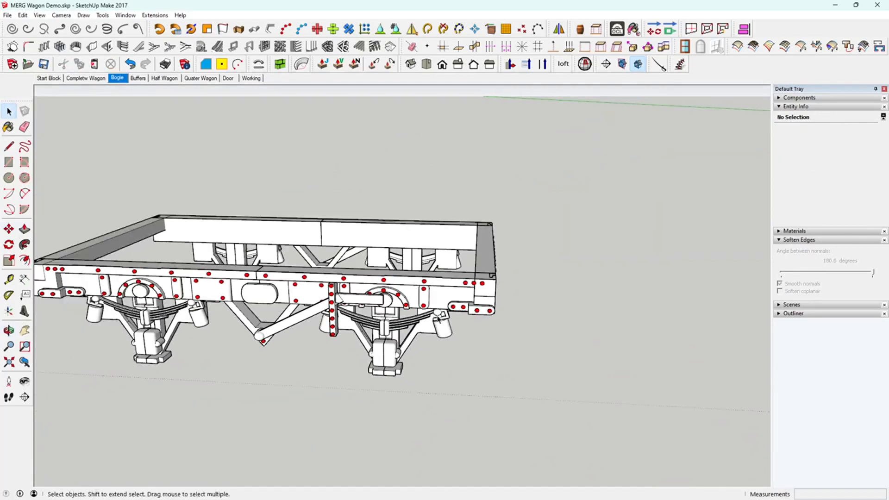
middle_drag(330, 294, 354, 287)
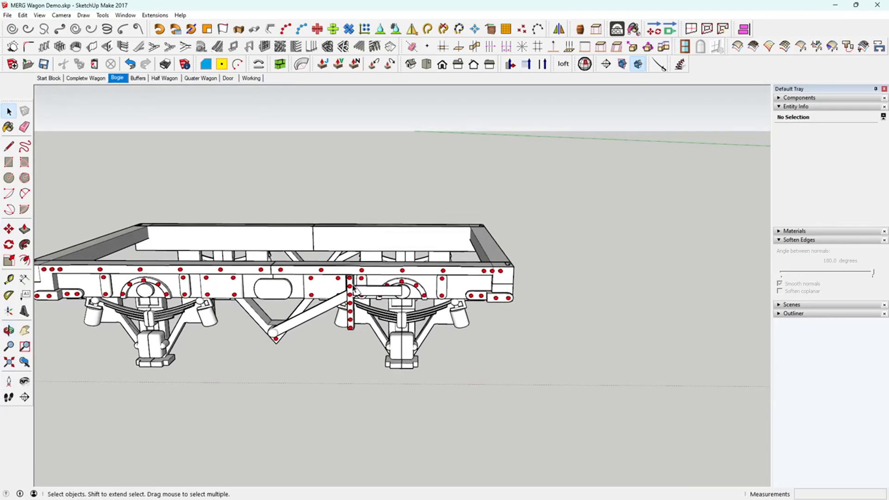
Copy the complete bogie group and return to the Working scene, making room beside the wagon body.
click(354, 287)
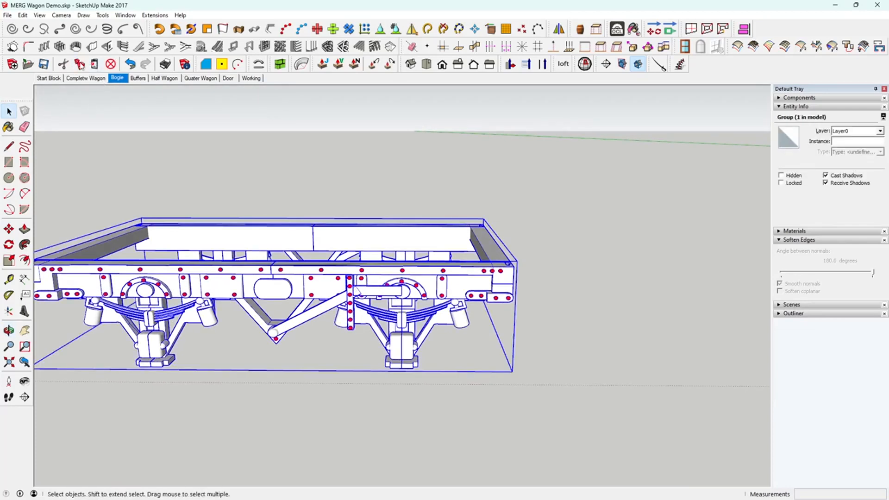
click(251, 79)
shift+middle_drag(616, 312, 220, 301)
scroll(313, 310, down, 4)
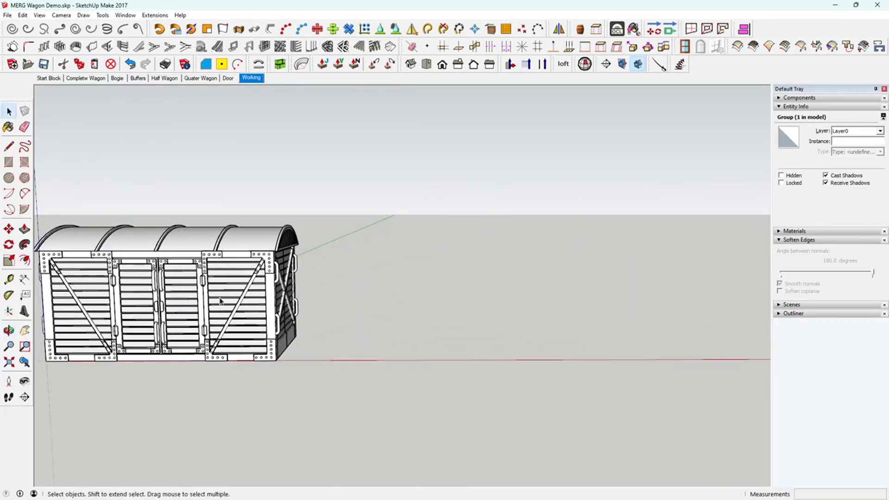
Update the Working scene to the current view and paste the bogie on the red axis beside the wagon body.
right_click(253, 80)
click(280, 118)
key(ctrl+v)
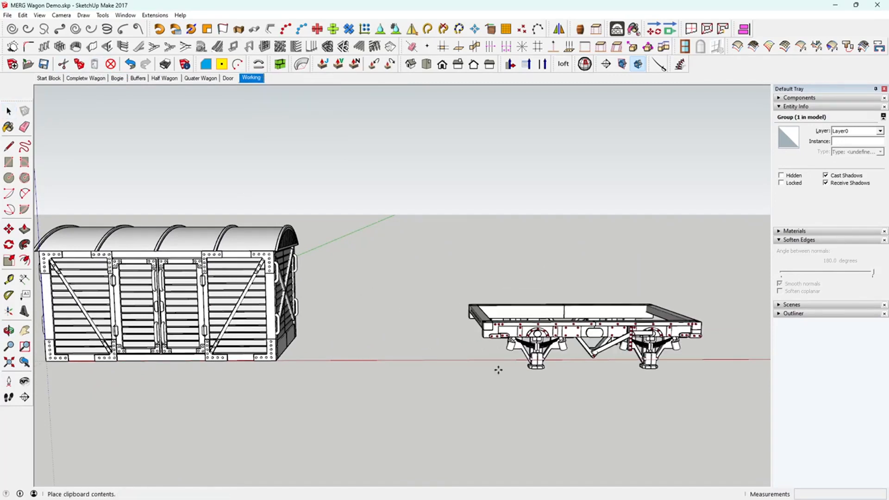
click(362, 360)
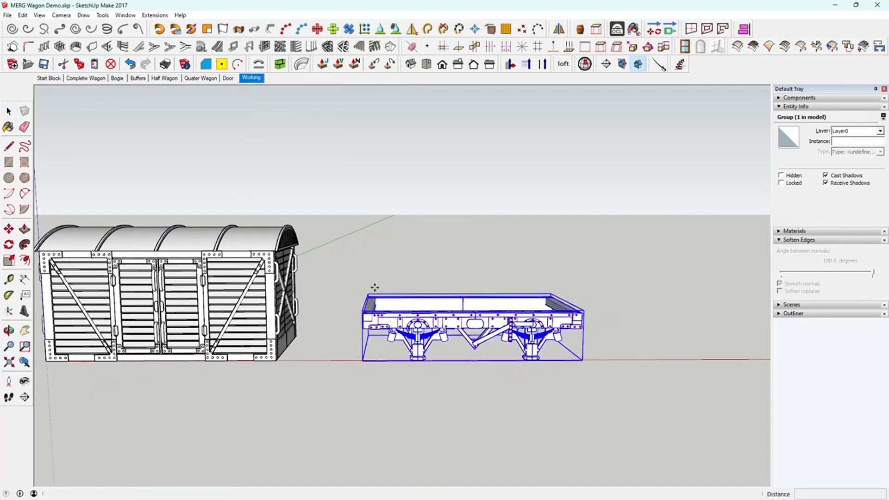
Update the Working scene with a view further along the red axis and deselect the pasted bogie.
scroll(456, 332, down, 1)
shift+middle_drag(517, 330, 251, 280)
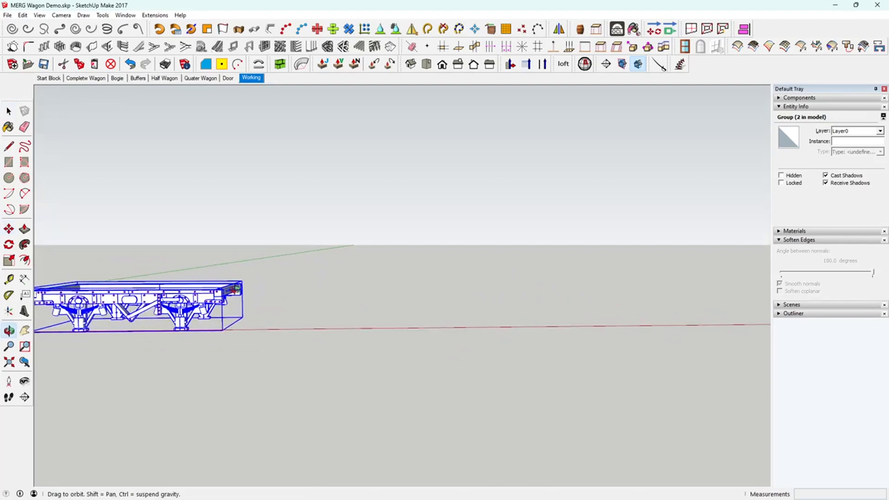
right_click(254, 80)
click(282, 119)
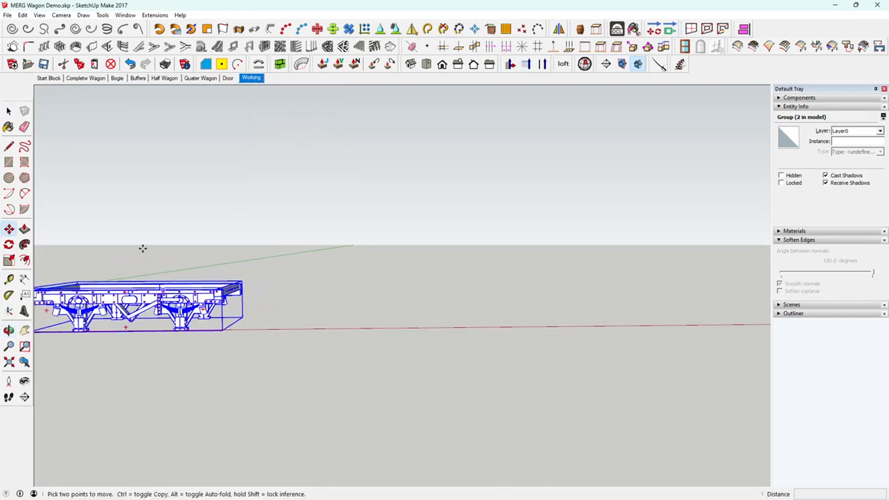
click(10, 111)
click(263, 327)
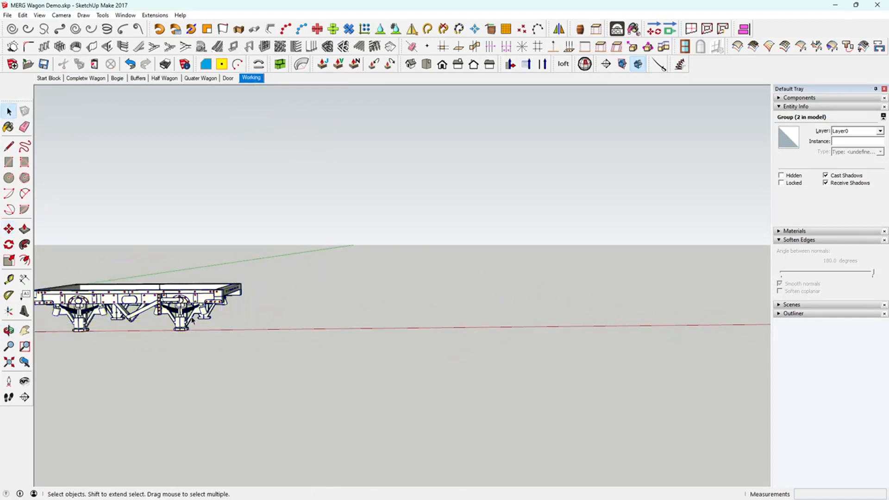
Measure the height of the side beam at the bogie frame's corner nearest the wagon body.
scroll(196, 320, up, 4)
shift+middle_drag(205, 320, 778, 338)
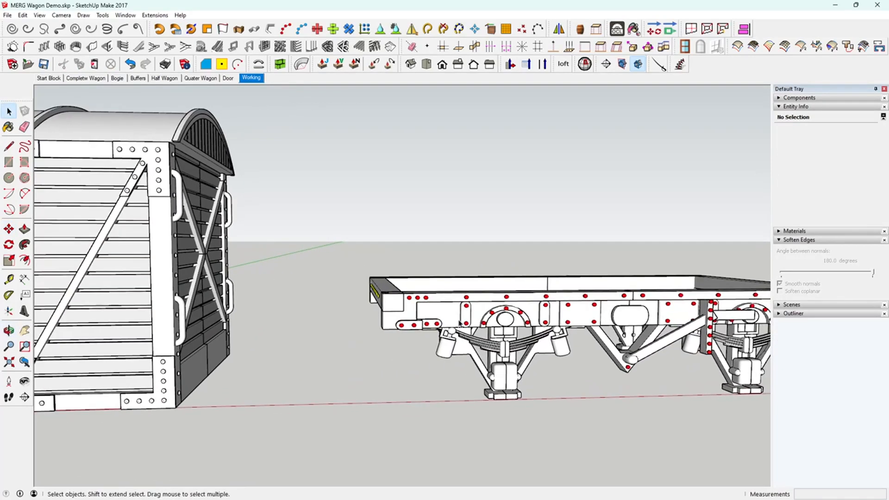
scroll(450, 321, up, 5)
middle_drag(437, 329, 416, 324)
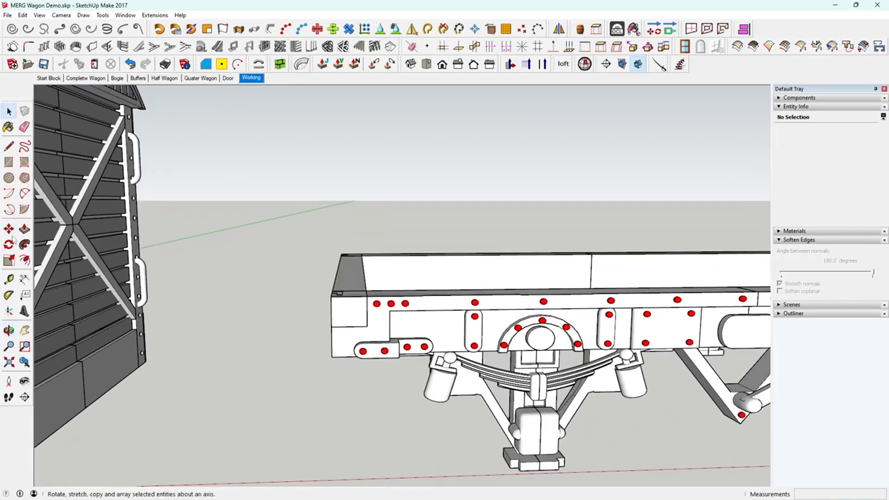
click(9, 280)
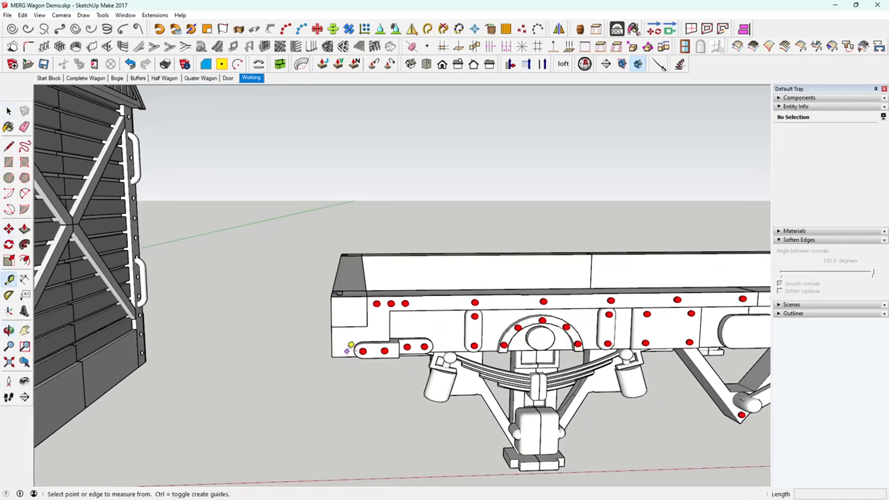
click(350, 349)
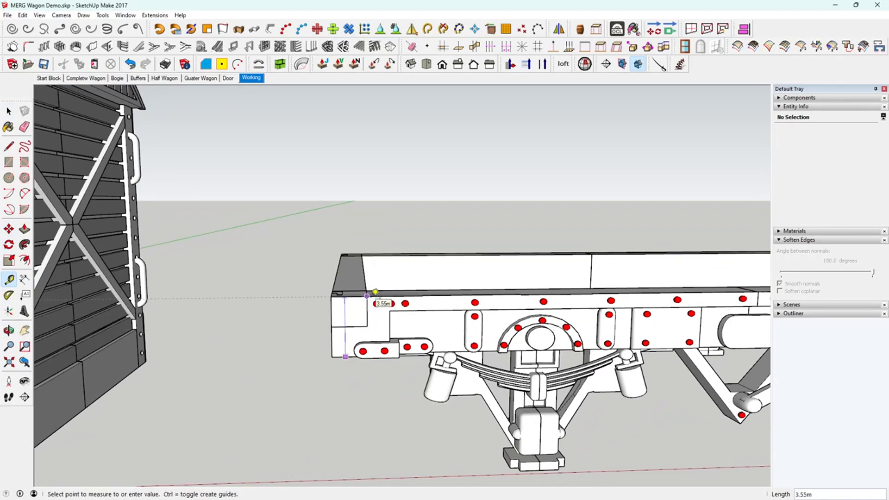
click(345, 153)
click(9, 112)
Examine the bogie frame's underside and measure upward again from the lower edge of its corner block.
middle_drag(412, 472, 541, 385)
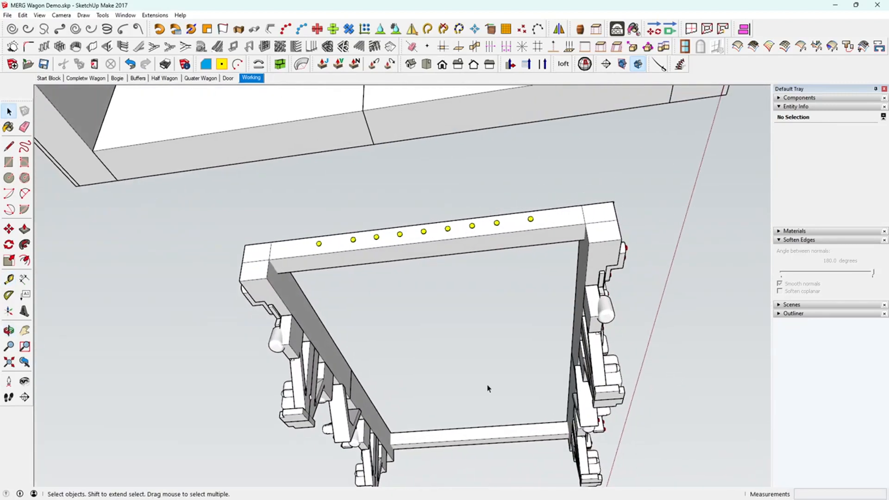
scroll(288, 391, up, 3)
middle_drag(310, 394, 440, 410)
scroll(600, 293, down, 4)
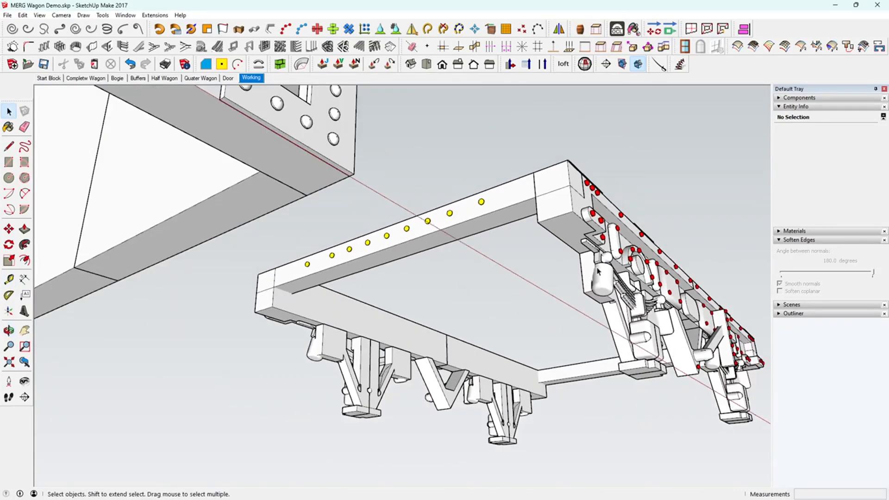
middle_drag(599, 293, 413, 439)
middle_drag(577, 348, 560, 307)
scroll(491, 334, up, 5)
key(t)
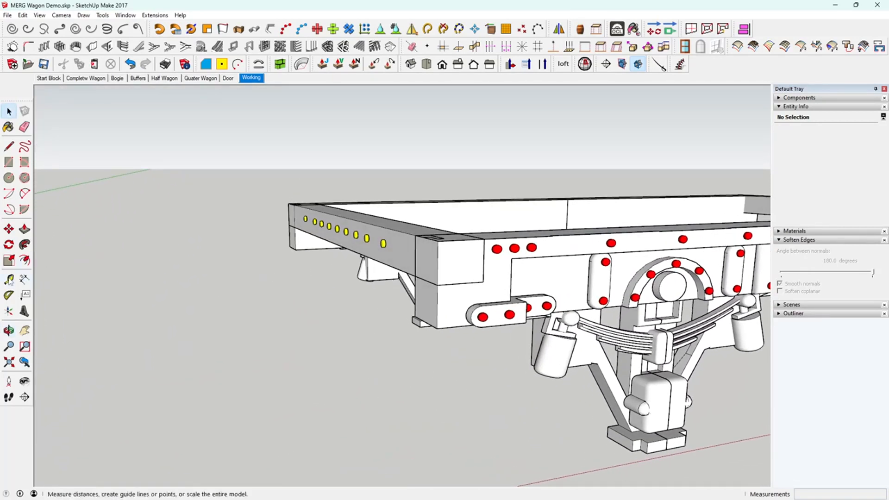
click(455, 326)
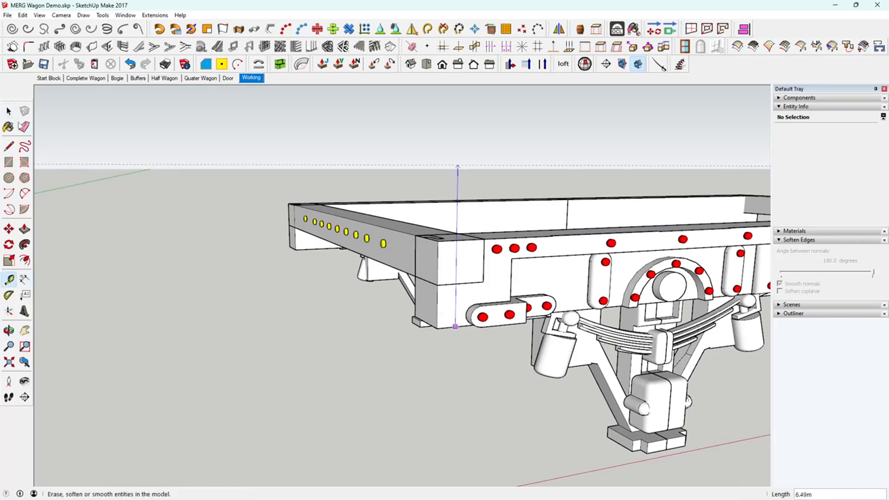
click(8, 111)
Draw a 16 m by 14.5 m rectangle on the wagon body's underside, from the long side's midpoint to the end beam's midpoint.
middle_drag(423, 347, 500, 248)
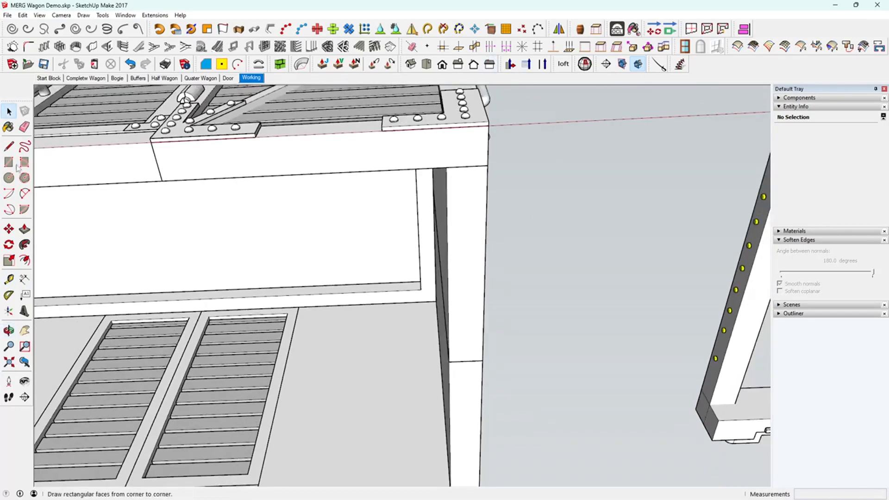
key(r)
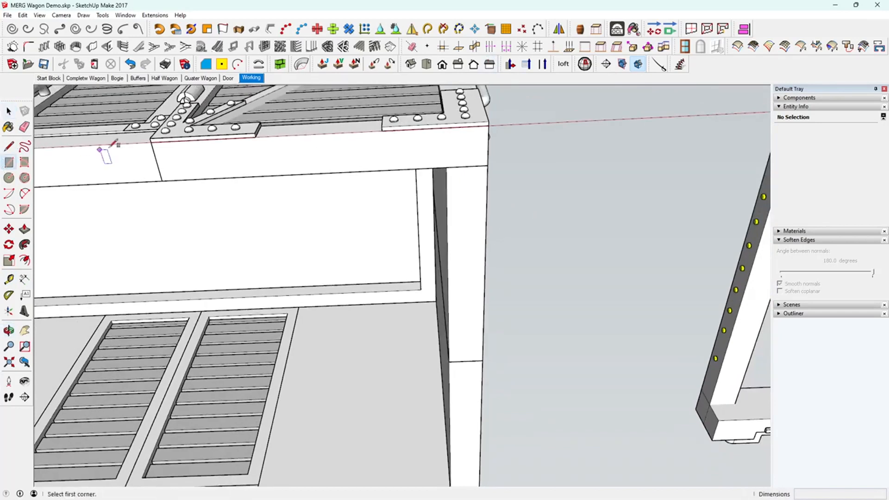
click(151, 142)
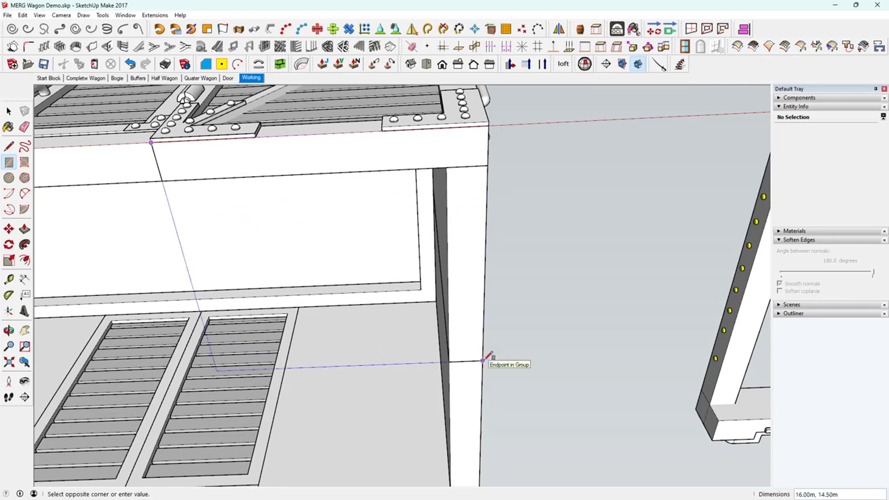
click(483, 360)
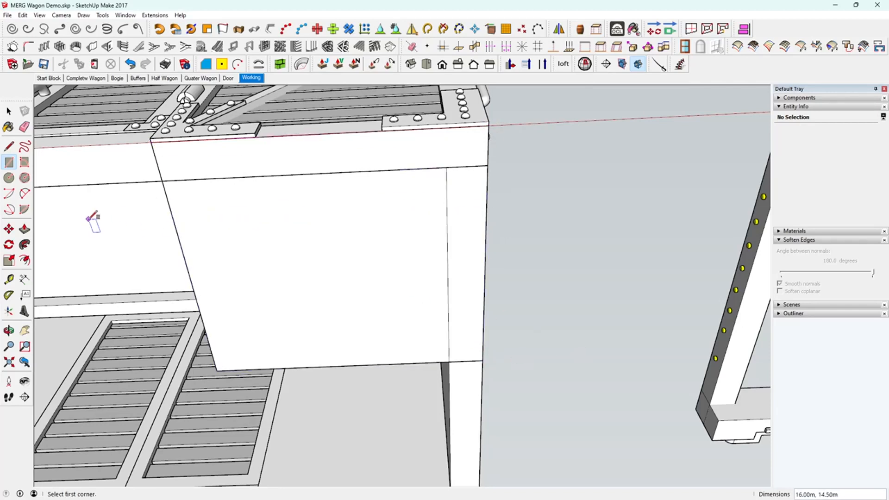
Draw a 14 m by 12.5 m rectangle inside the new face, along the inner edges of the side and end beams.
middle_drag(374, 243, 552, 292)
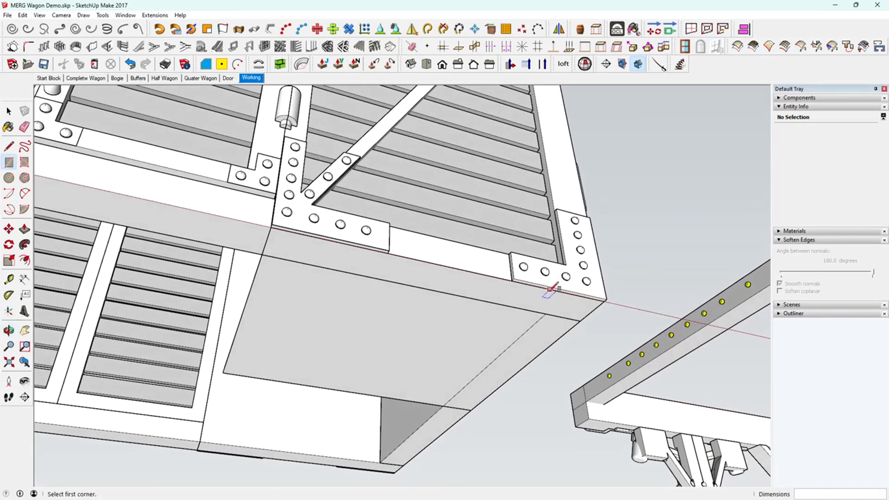
middle_drag(408, 327, 373, 294)
click(523, 274)
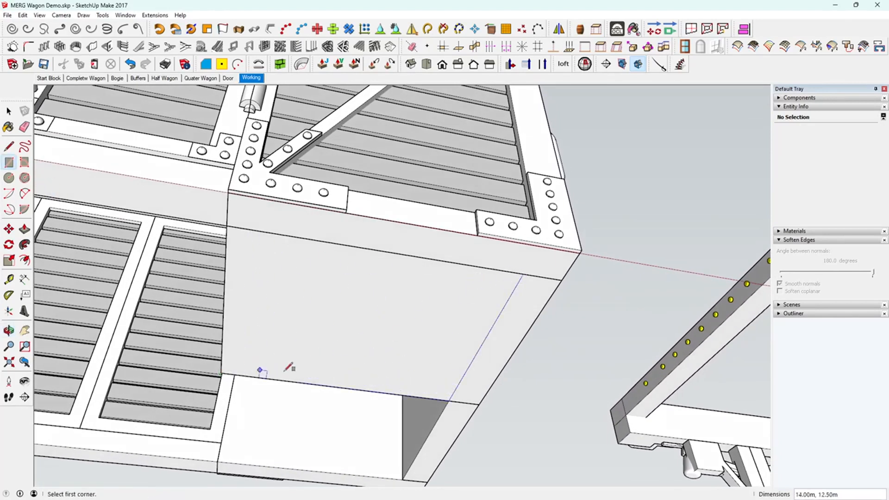
Delete the inner rectangle's face and the leftover edges, keeping only the L-shaped border face.
key(space)
click(467, 336)
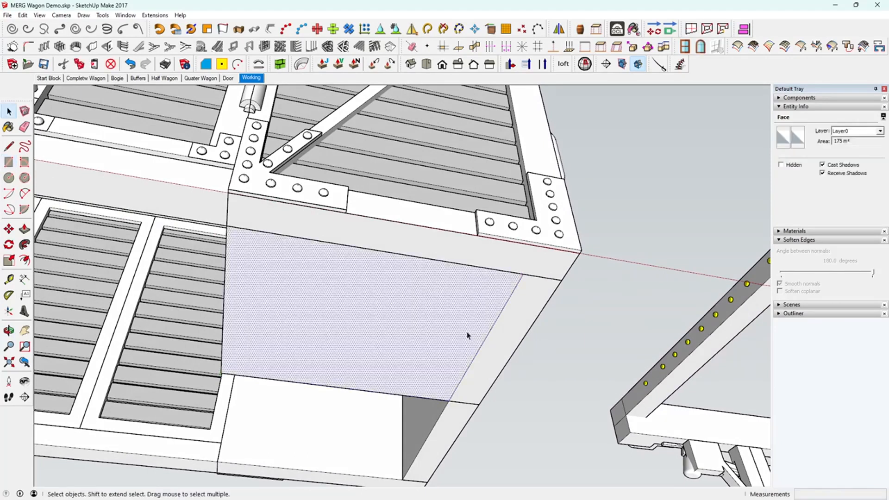
key(Delete)
key(Delete)
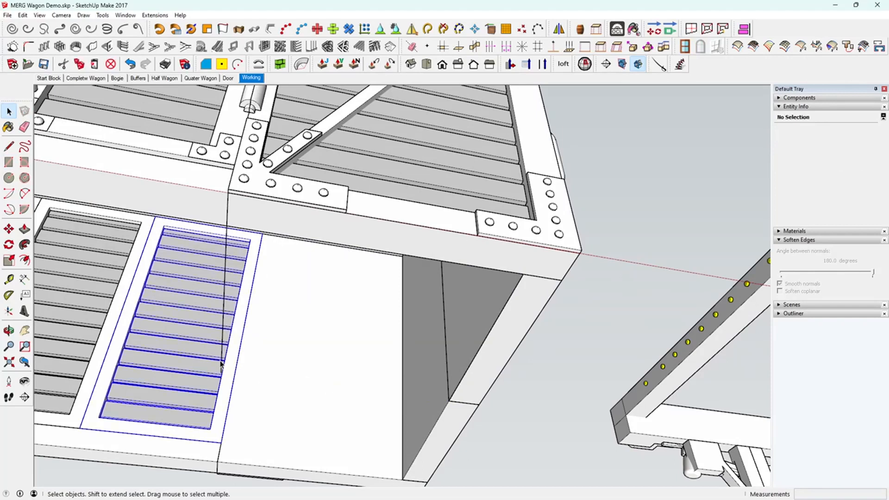
click(220, 364)
click(221, 361)
key(Delete)
Push/Pull the L-shaped border face 3.5 m downward from the wagon body's underside.
middle_drag(369, 353, 327, 383)
click(506, 321)
middle_drag(506, 321, 481, 356)
click(24, 229)
drag(491, 333, 491, 378)
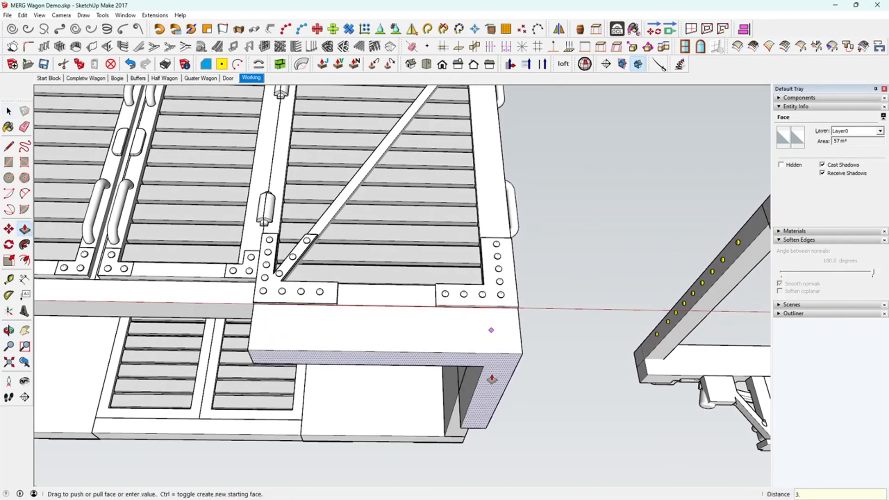
text(3.5)
key(Return)
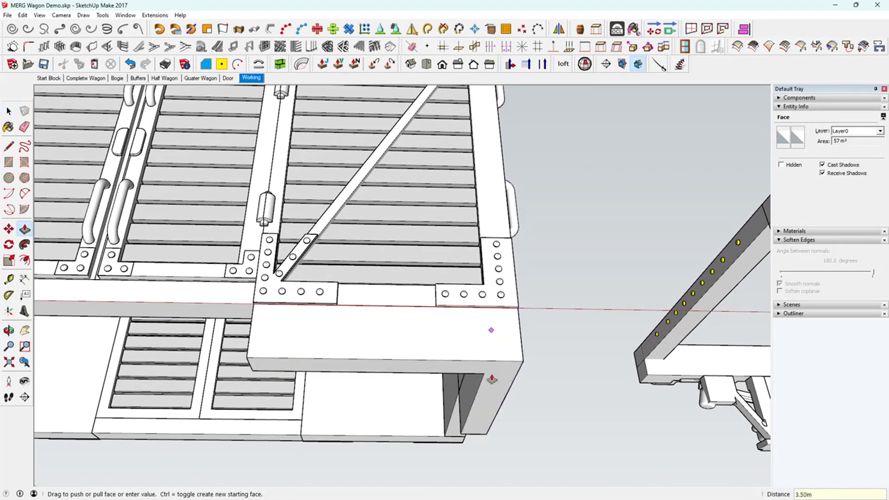
key(space)
middle_drag(565, 379, 447, 400)
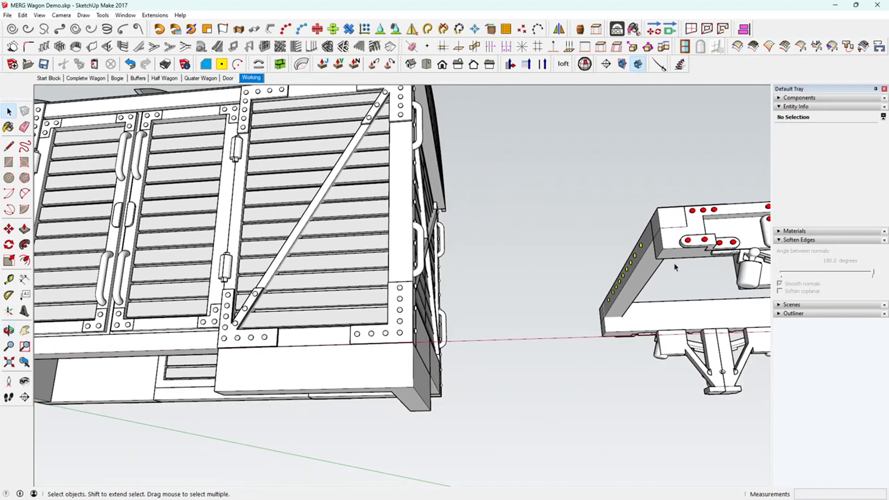
Place construction guides on the side beam's outer face, 2 m in from its outer end and 1 m below its top edge.
middle_drag(702, 228, 576, 276)
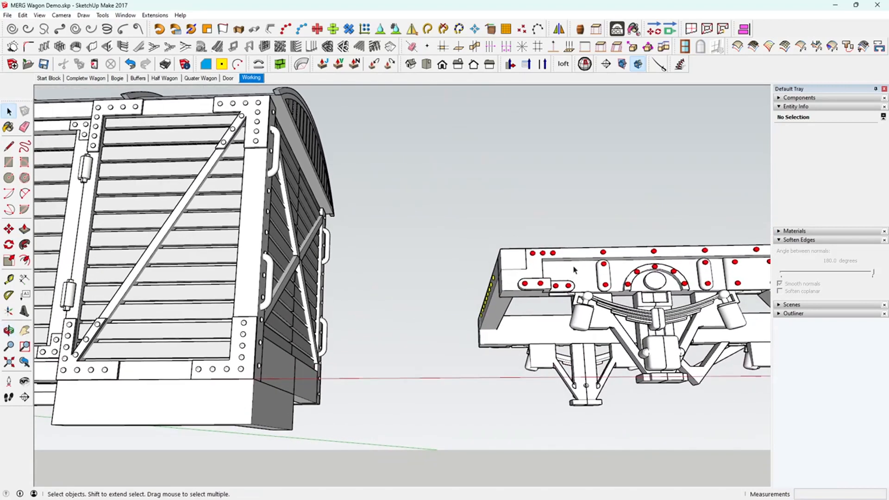
middle_drag(525, 298, 498, 326)
click(11, 280)
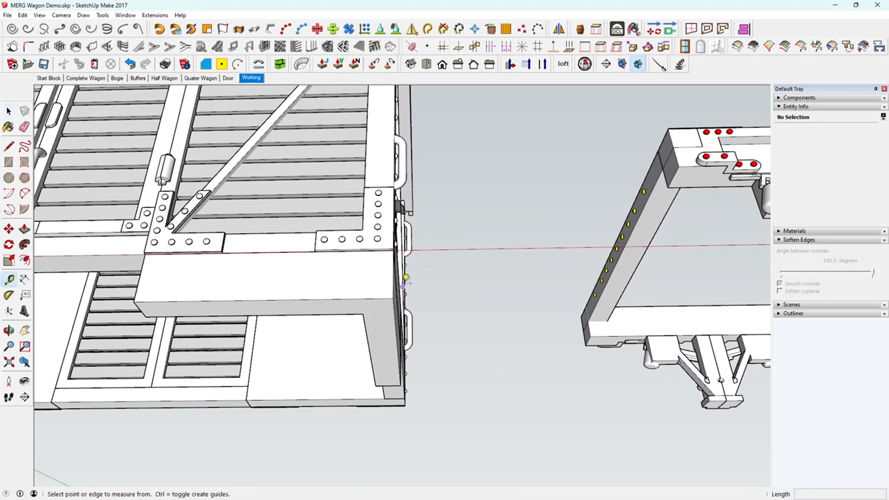
click(399, 283)
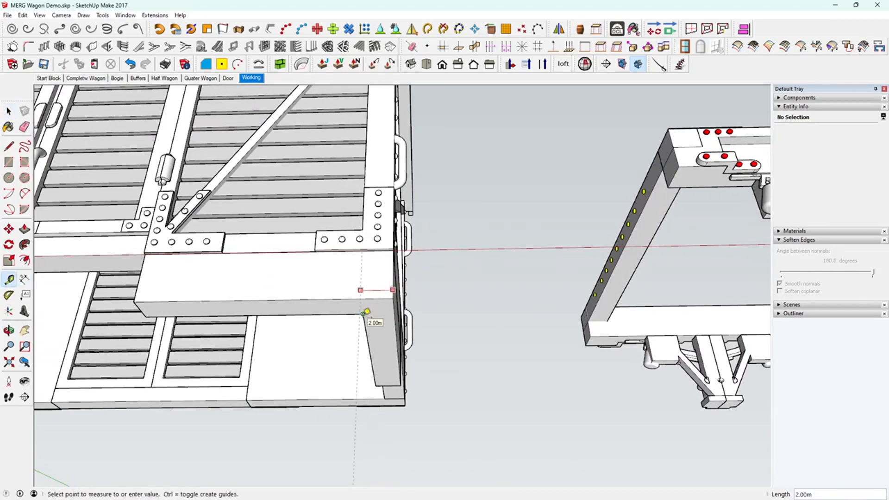
click(367, 312)
middle_drag(410, 349, 384, 392)
click(273, 314)
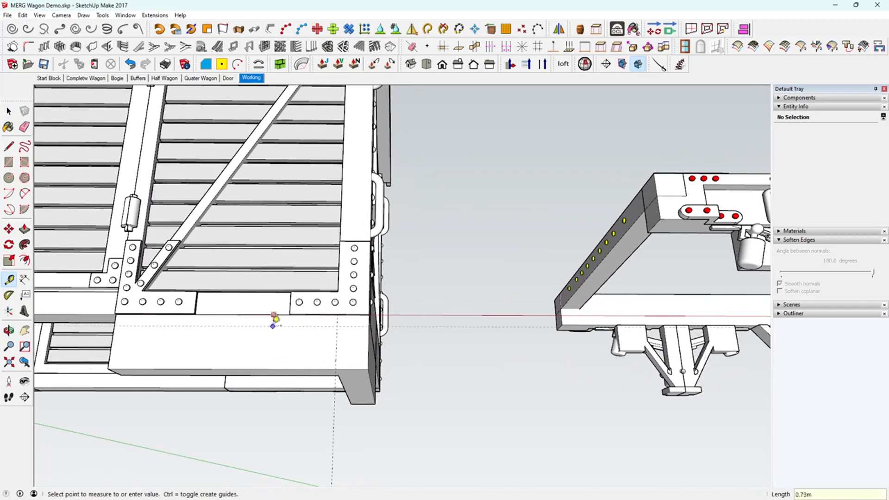
click(277, 322)
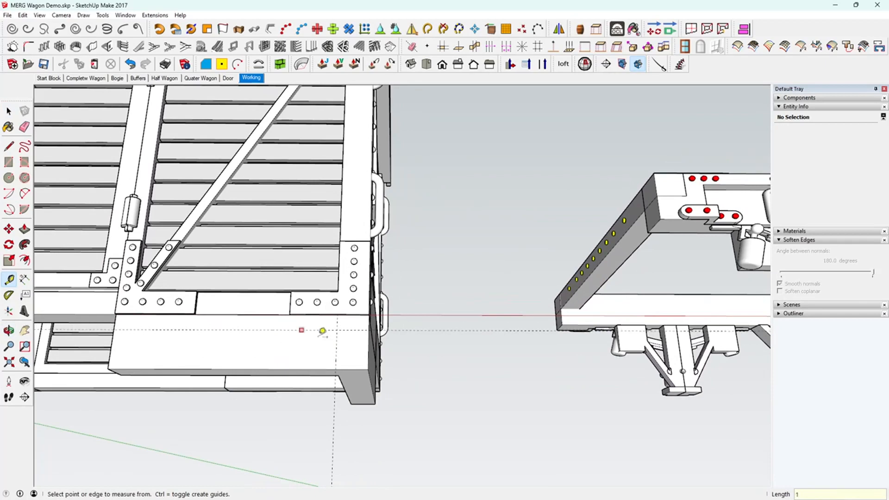
Draw a 14 m by 2.5 m rectangle on the side beam's outer face, from the guides' intersection to the far lower corner.
middle_drag(313, 356, 358, 378)
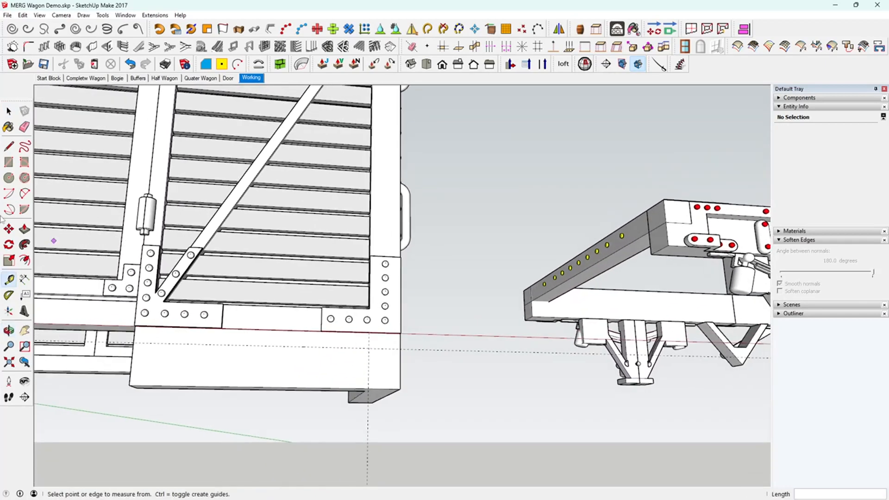
click(369, 346)
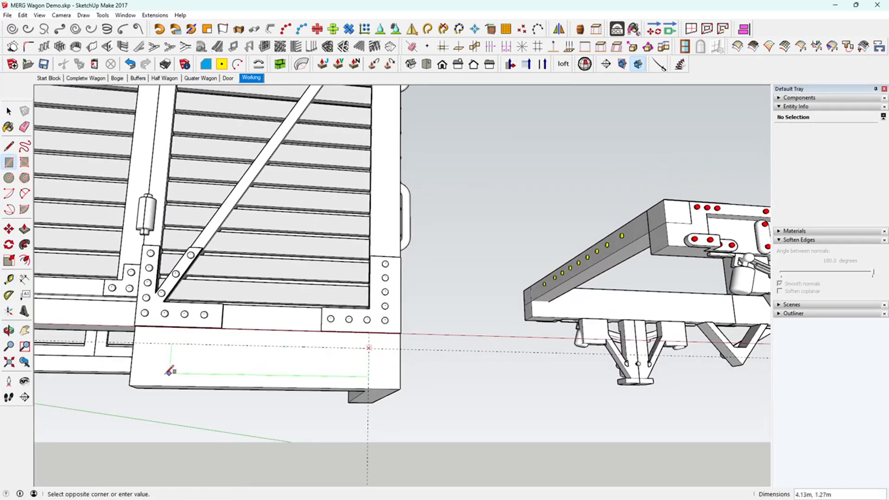
click(130, 385)
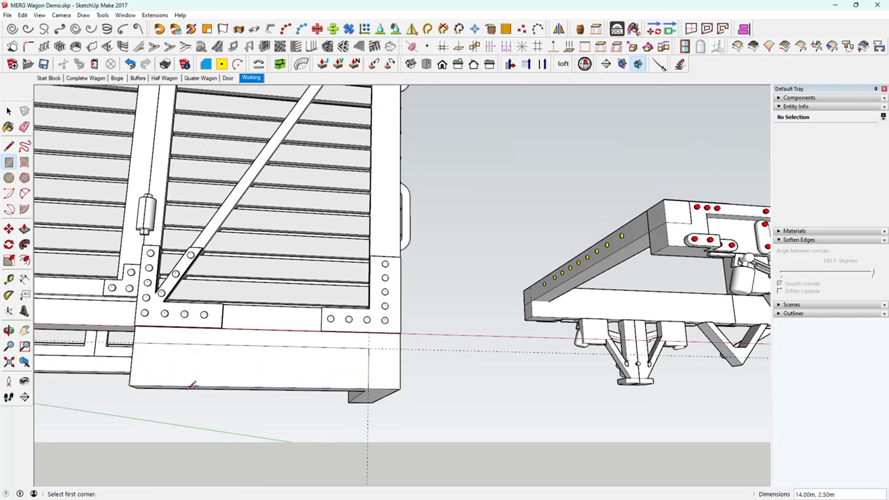
key(space)
Check the recess on the reference bogie, and Push/Pull the new rectangle 0.80 m inward into the side beam.
click(218, 369)
middle_drag(218, 369, 353, 385)
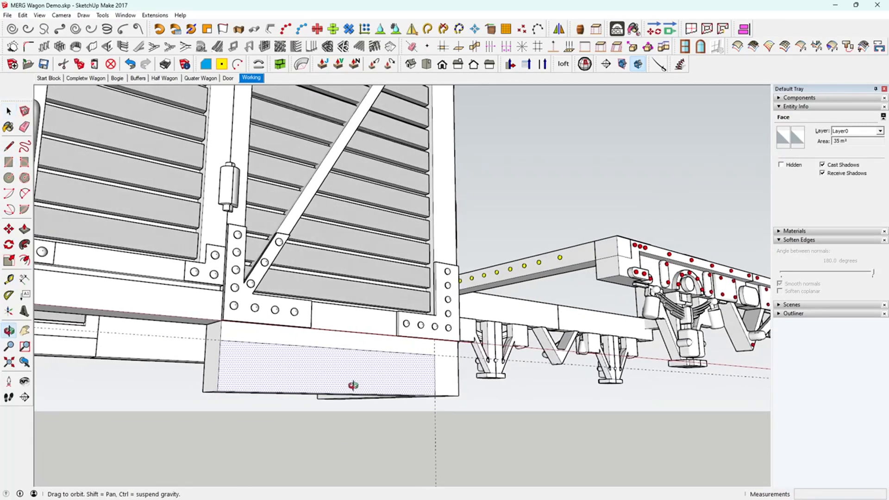
key(t)
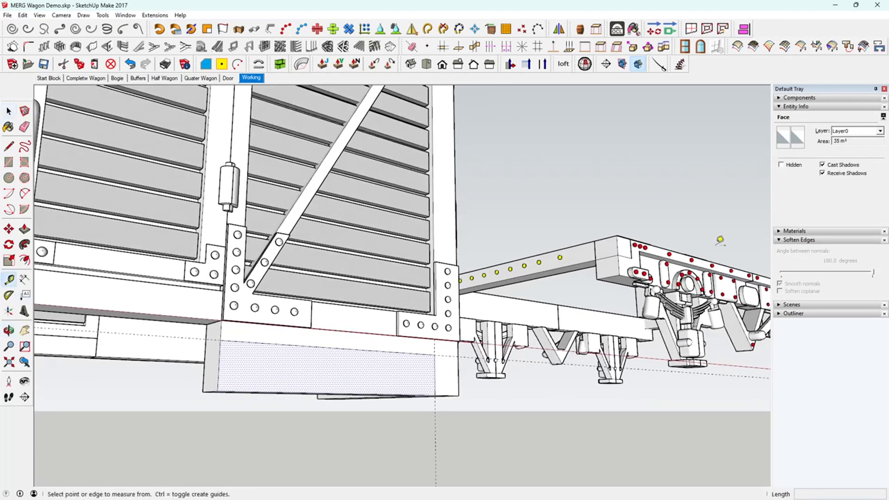
click(659, 252)
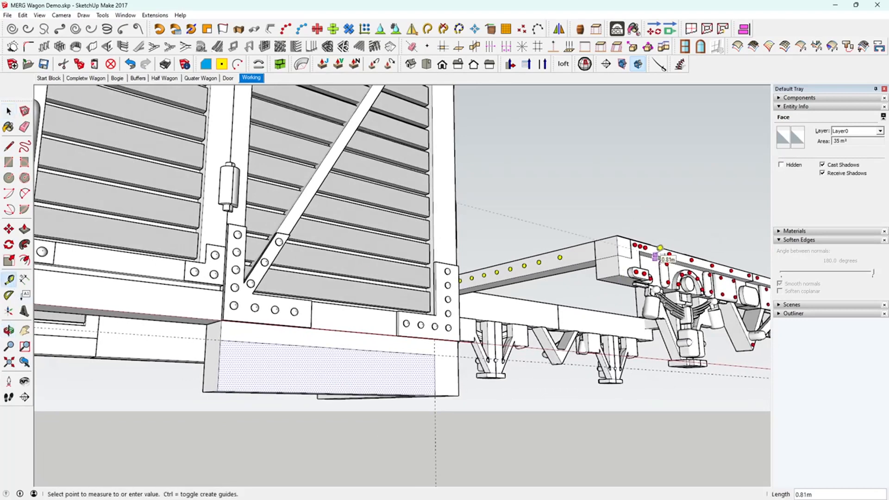
middle_drag(658, 254, 743, 256)
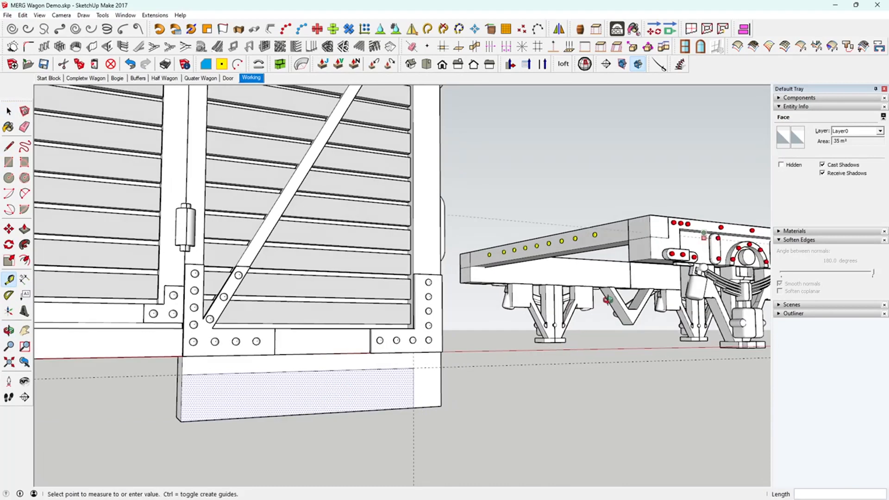
middle_drag(266, 411, 308, 386)
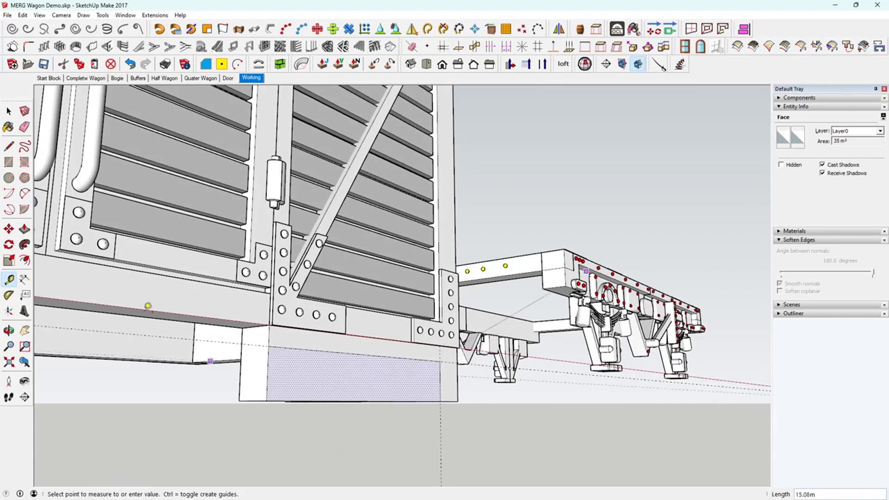
key(p)
click(294, 386)
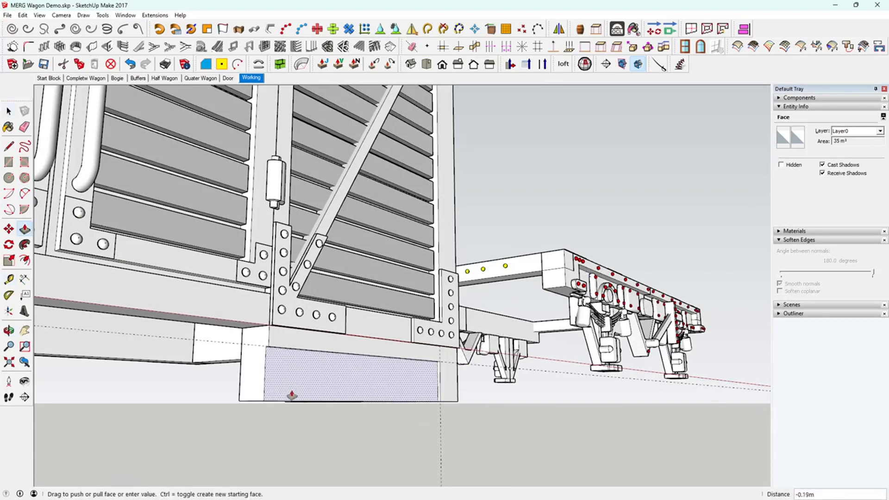
key(Return)
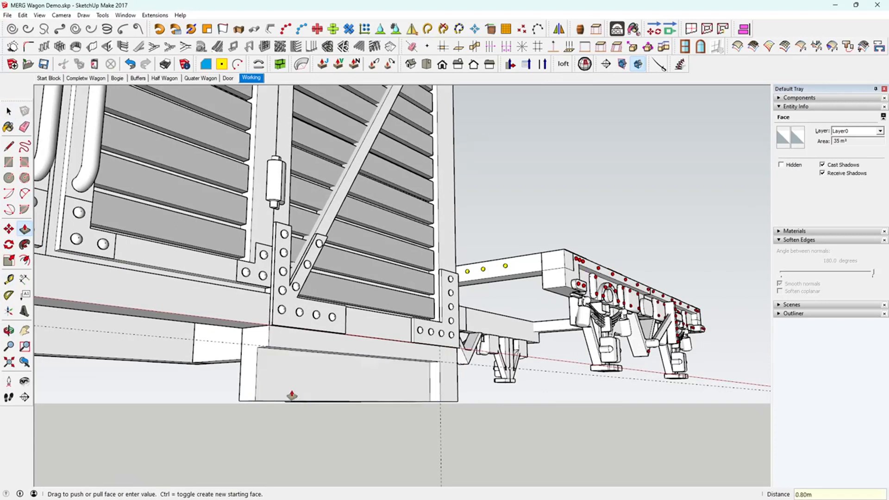
Select all connected geometry of the L-shaped underframe beam and make it a group.
middle_drag(339, 405, 613, 345)
middle_drag(566, 377, 440, 410)
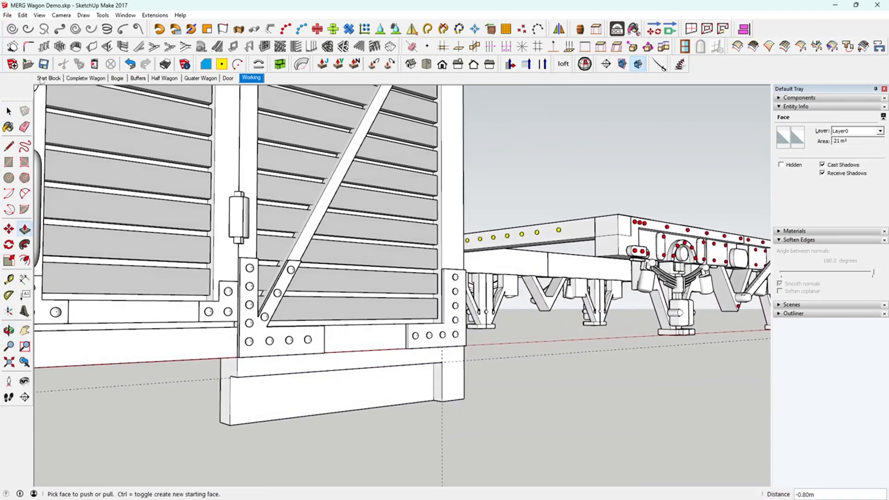
click(8, 111)
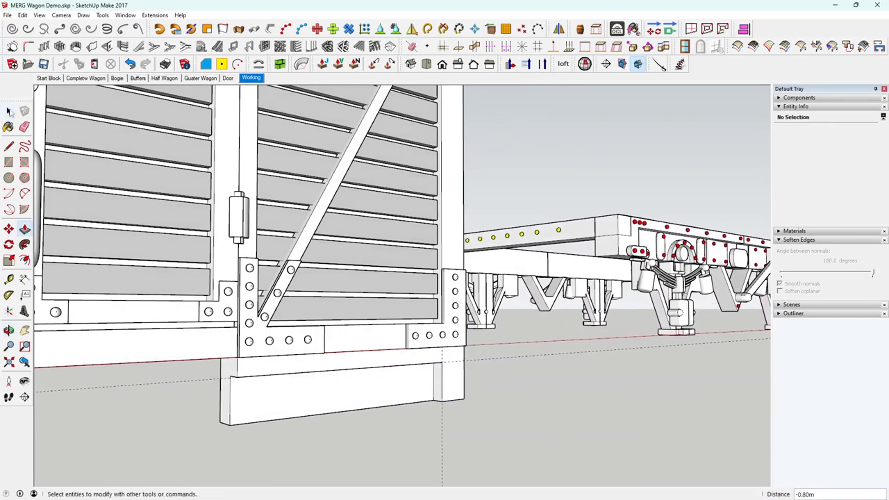
triple_click(401, 393)
right_click(399, 391)
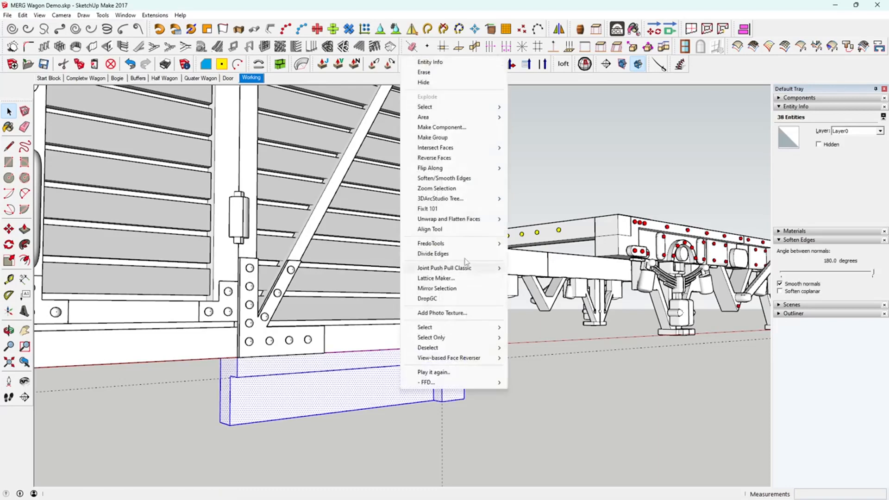
mouse_move(454, 148)
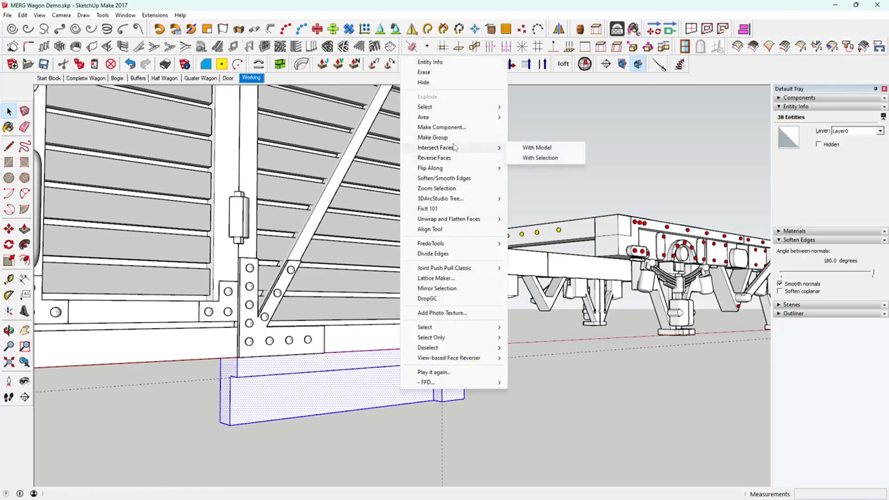
click(456, 138)
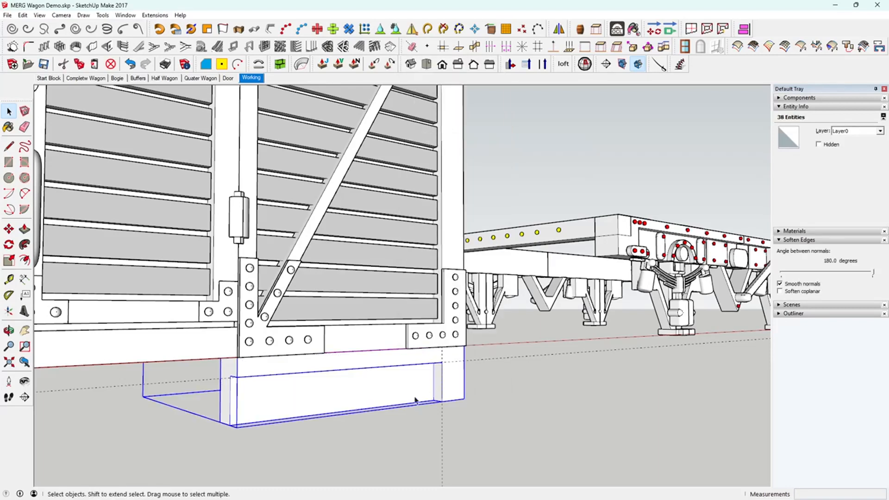
Examine the reference bogie's side frame, corner plates and rivets from several angles, comparing them with the new beam.
middle_drag(366, 356, 550, 343)
middle_drag(717, 306, 345, 384)
middle_drag(347, 438, 613, 322)
middle_drag(653, 344, 614, 268)
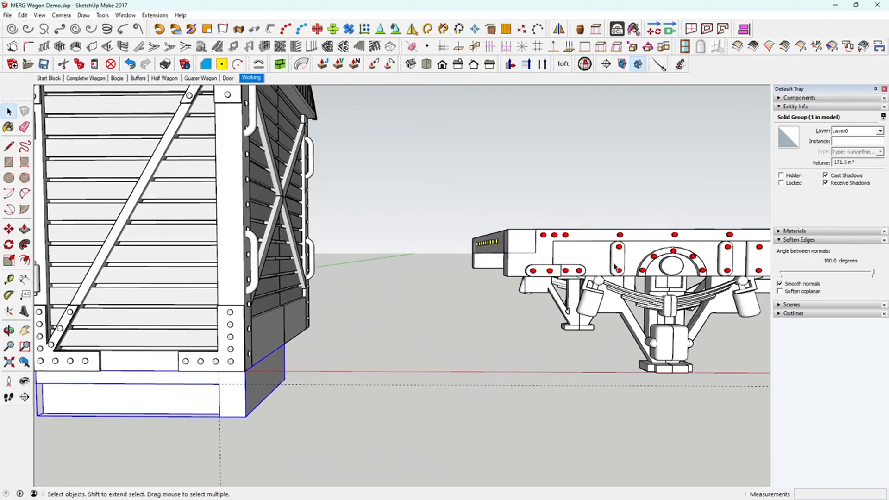
middle_drag(674, 273, 602, 263)
middle_drag(715, 264, 669, 281)
middle_drag(550, 280, 570, 357)
middle_drag(685, 231, 673, 234)
middle_drag(346, 382, 412, 366)
Draw a rectangle about 1.75 m long and 0.64 m high on the beam's raised end block, starting from the recess edge.
scroll(411, 366, up, 4)
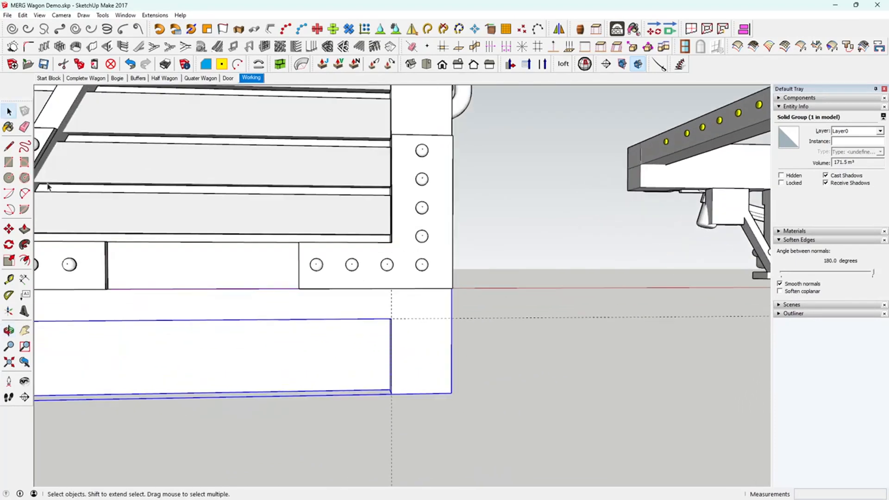
click(509, 453)
middle_drag(305, 330, 269, 306)
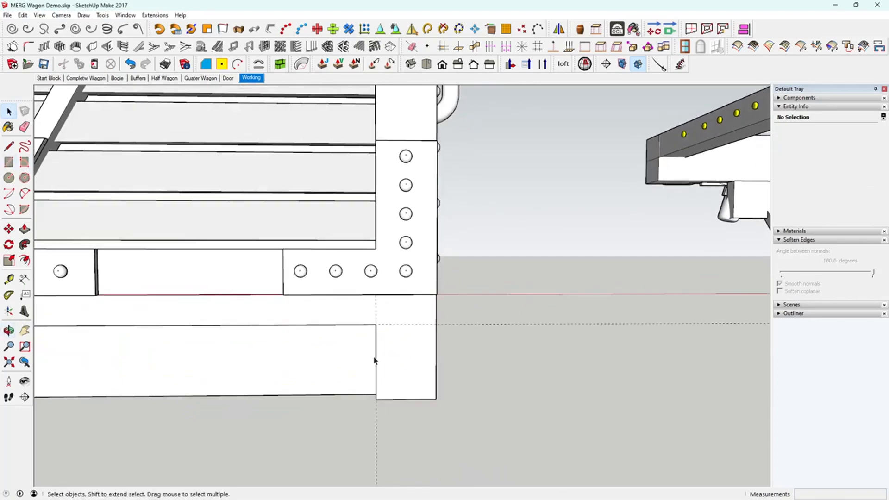
click(9, 162)
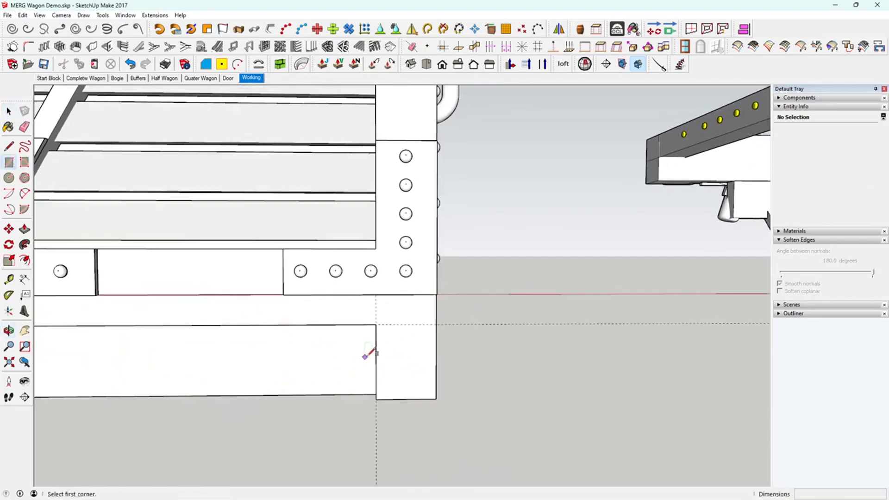
click(376, 361)
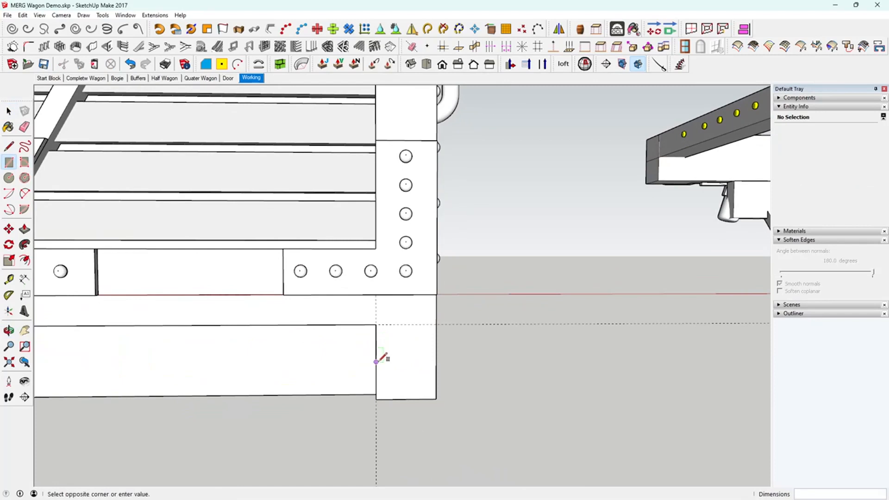
click(429, 381)
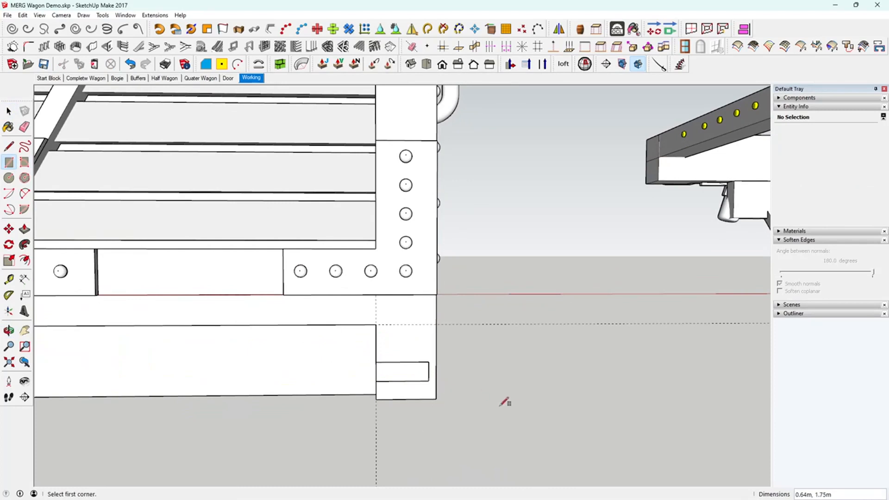
Move the small rectangle about 0.3 m up along the recess edge, roughly midway between the horizontal guide and the beam's bottom.
click(8, 111)
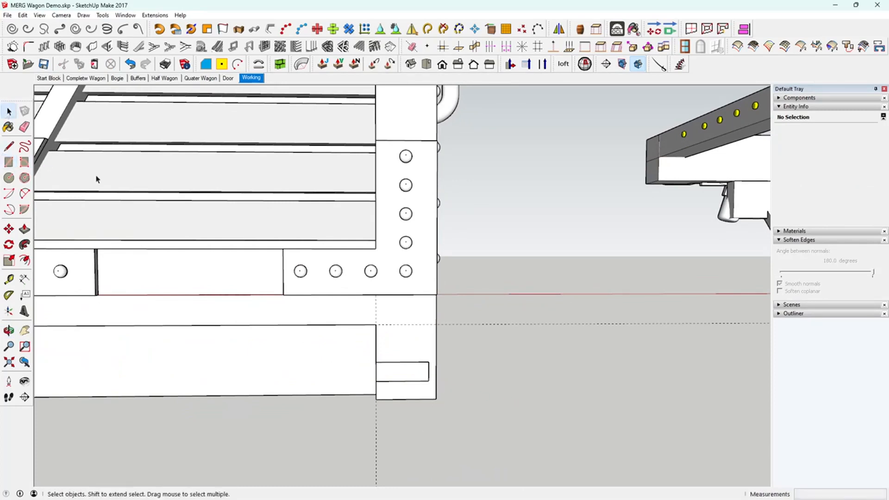
double_click(395, 371)
mouse_move(274, 311)
middle_down()
mouse_move(272, 300)
mouse_move(257, 305)
middle_up()
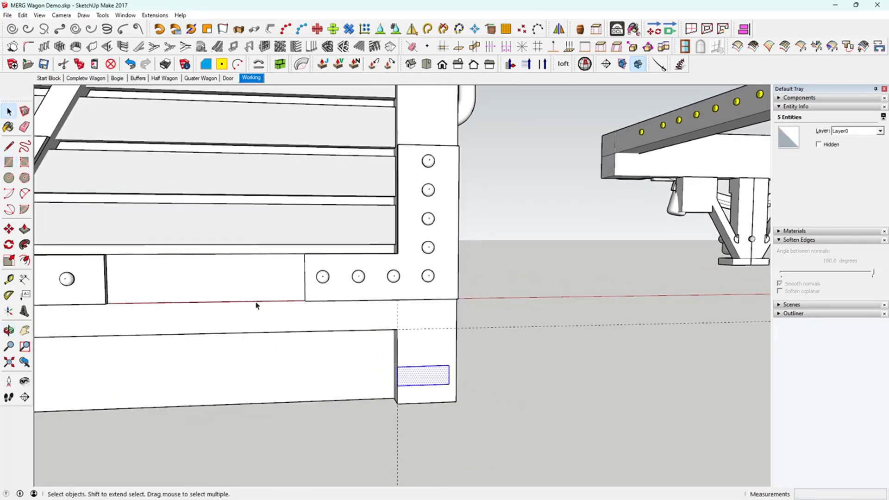
click(9, 228)
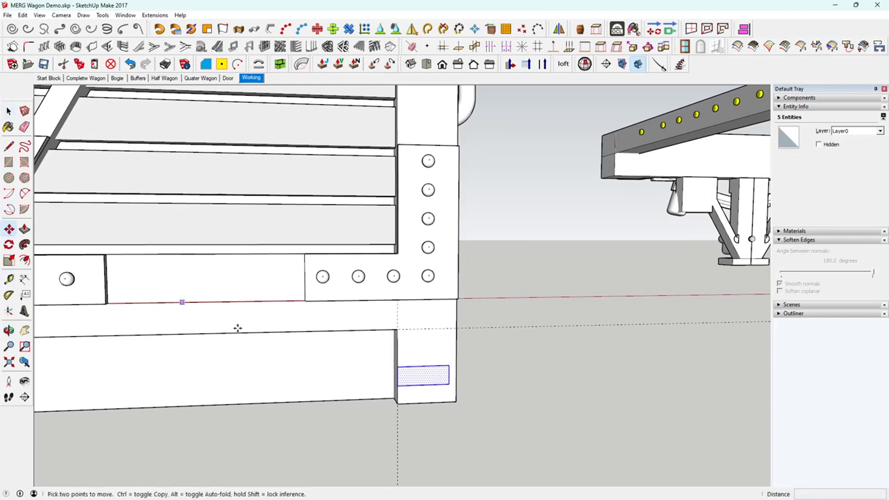
click(398, 378)
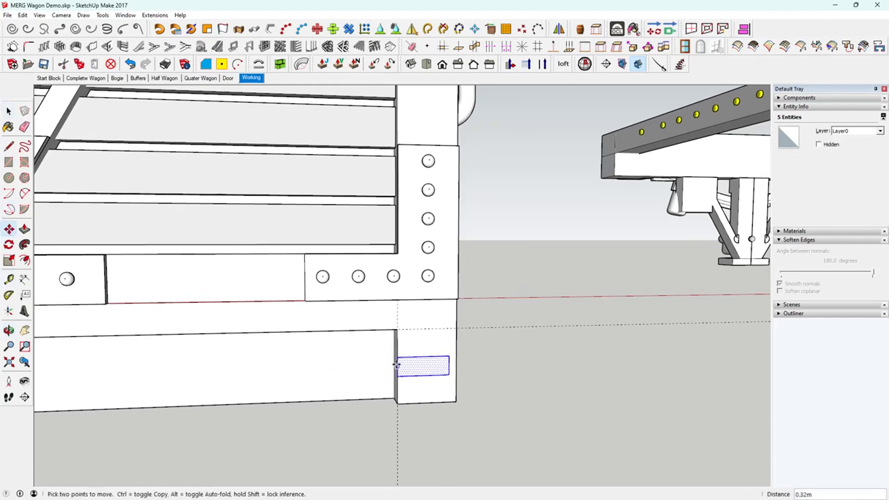
click(398, 363)
Draw a tangent 2-point arc across the small rectangle's upper outer corner to round it off.
scroll(399, 382, up, 5)
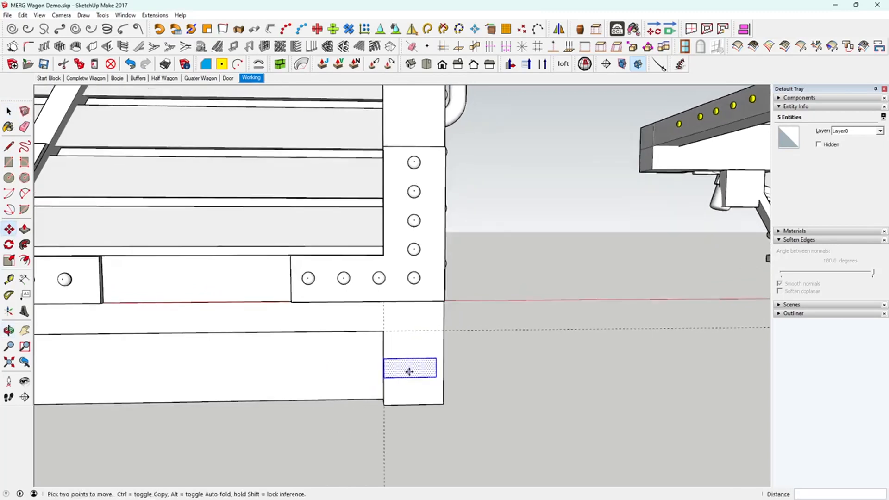
scroll(419, 365, up, 1)
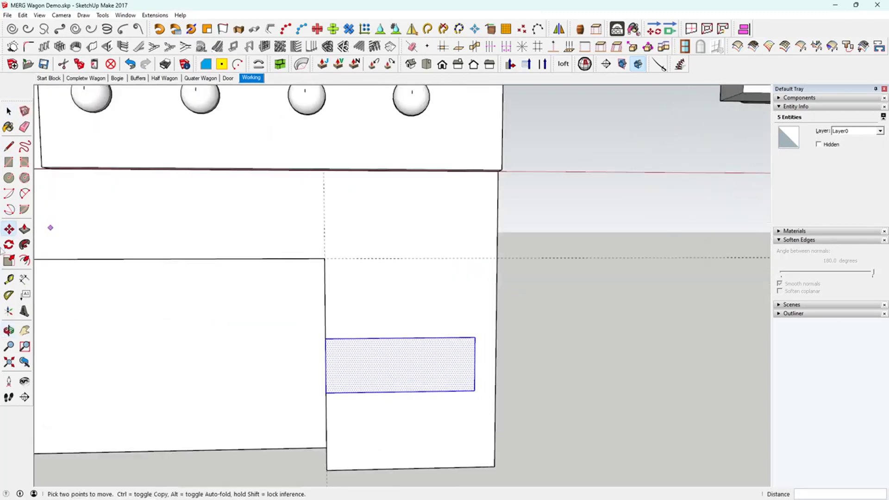
click(24, 193)
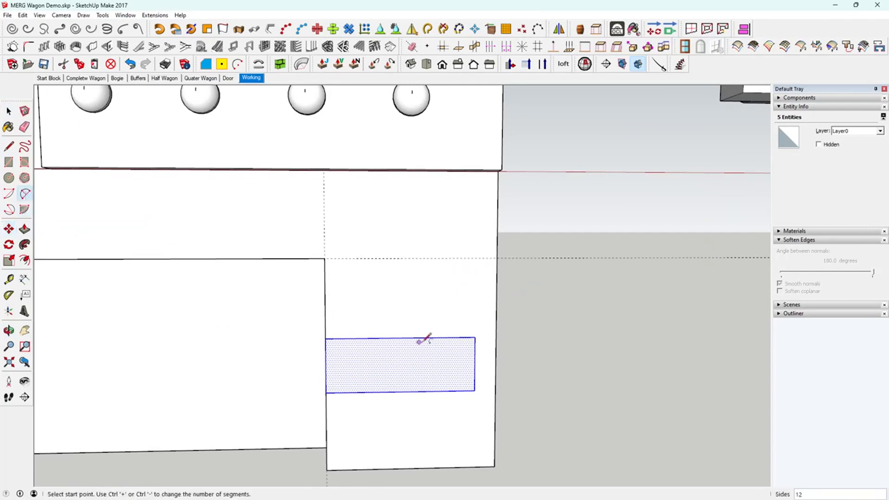
click(444, 337)
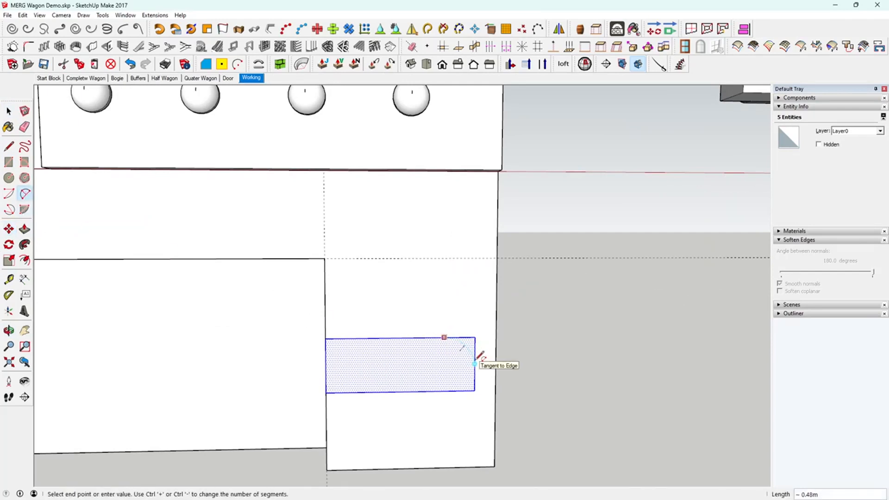
click(475, 360)
click(470, 385)
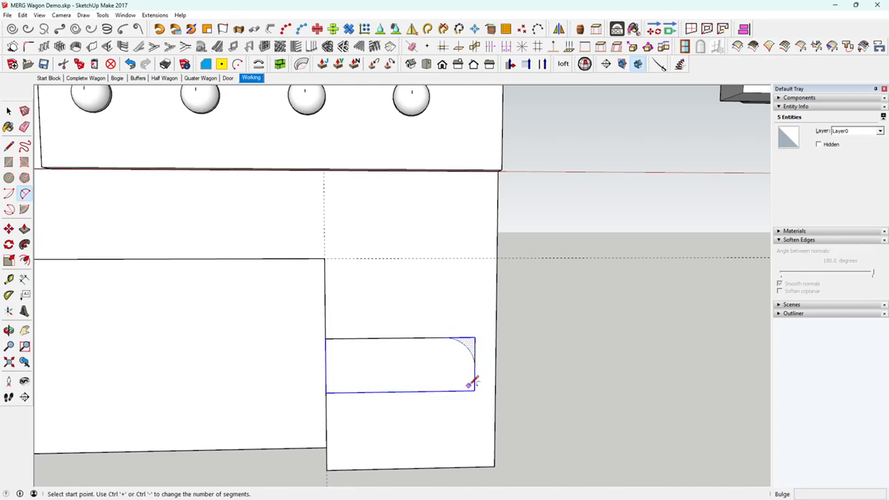
click(472, 382)
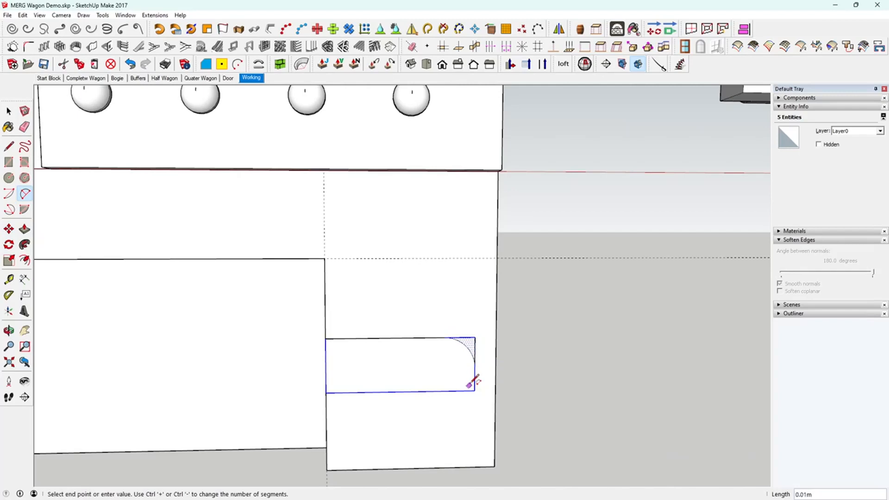
key(Escape)
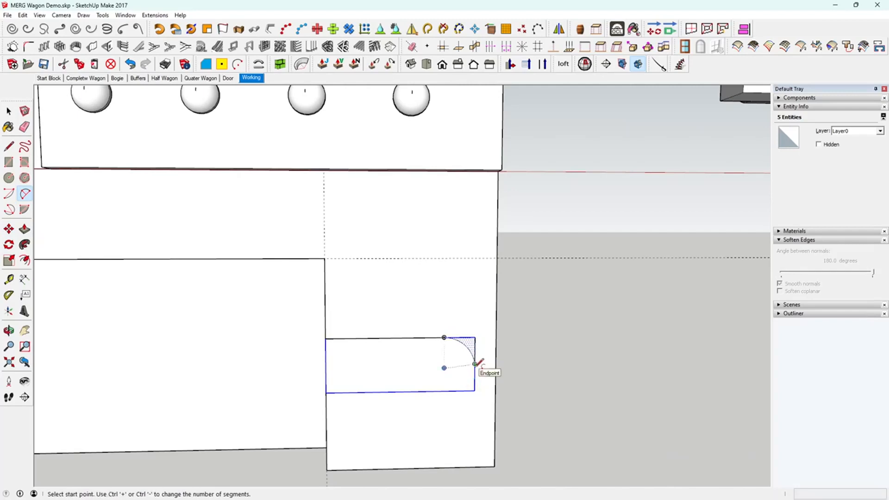
key(space)
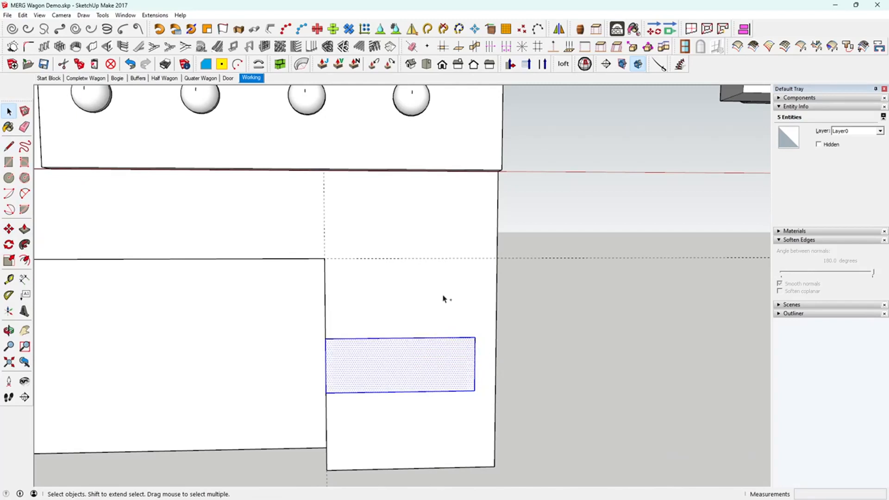
Round off both outer corners of the small rectangle with tangent 2-point arcs about 0.45 m long, forming a semicircular end.
key(a)
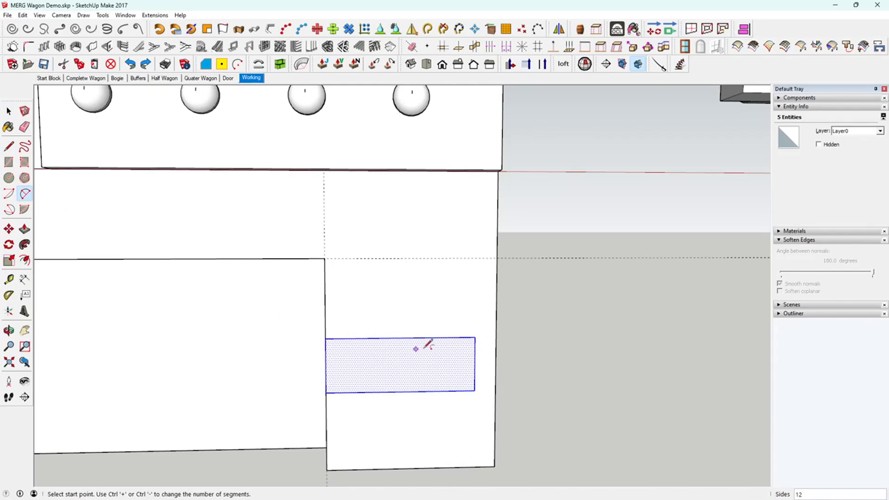
click(474, 363)
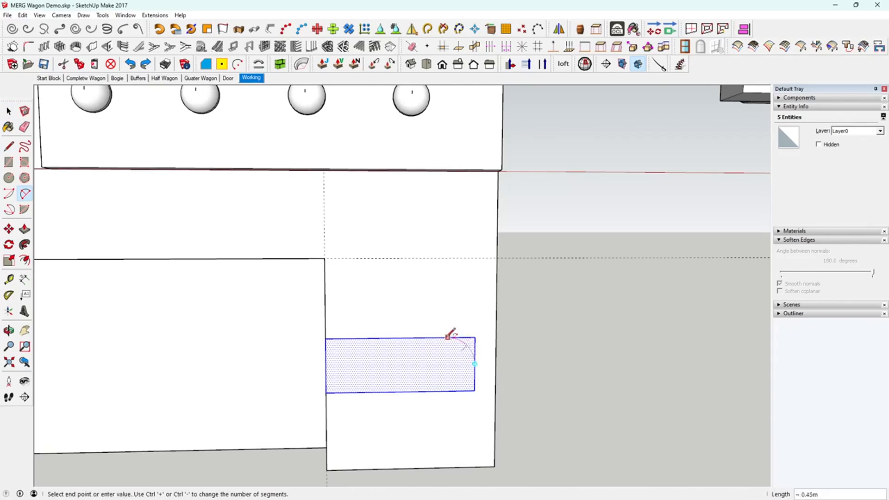
double_click(448, 337)
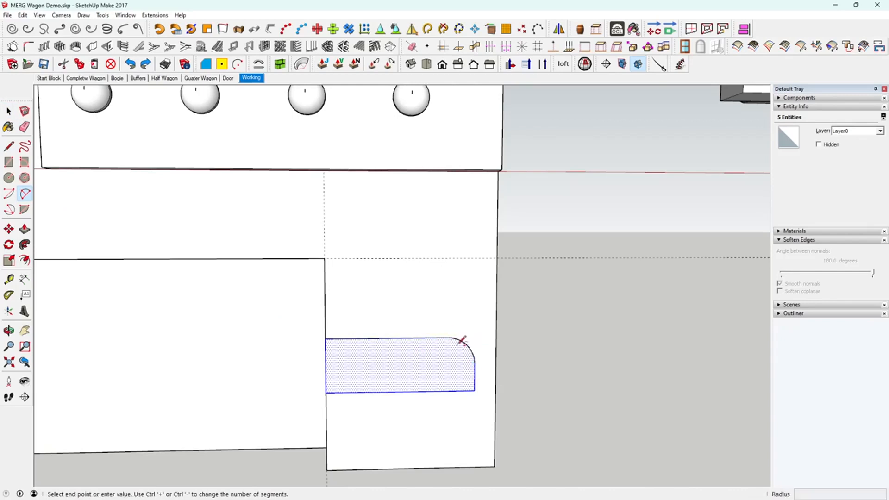
double_click(470, 387)
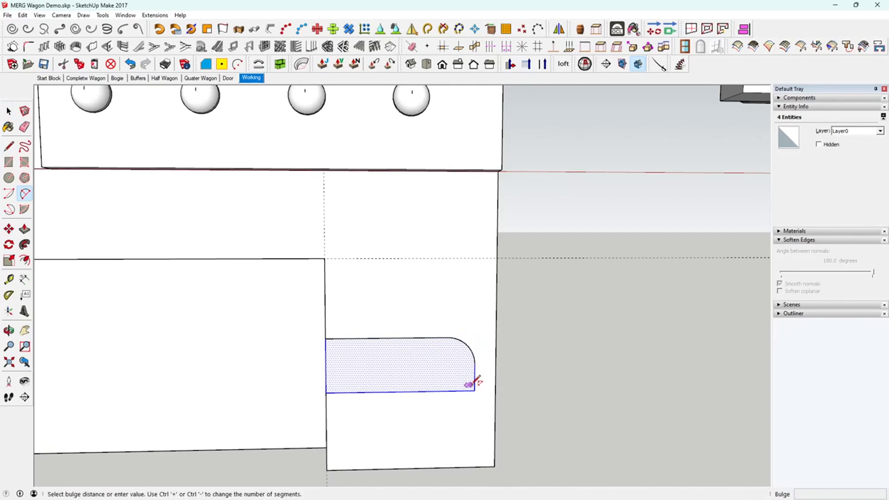
key(Escape)
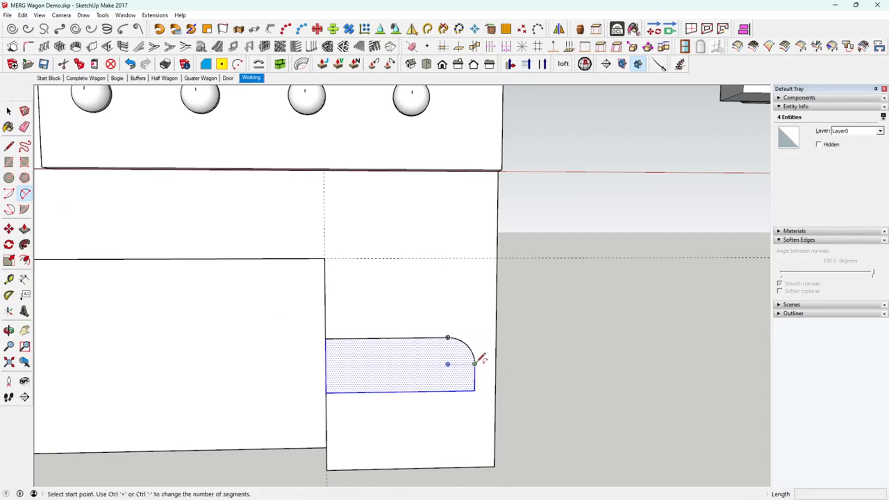
click(475, 364)
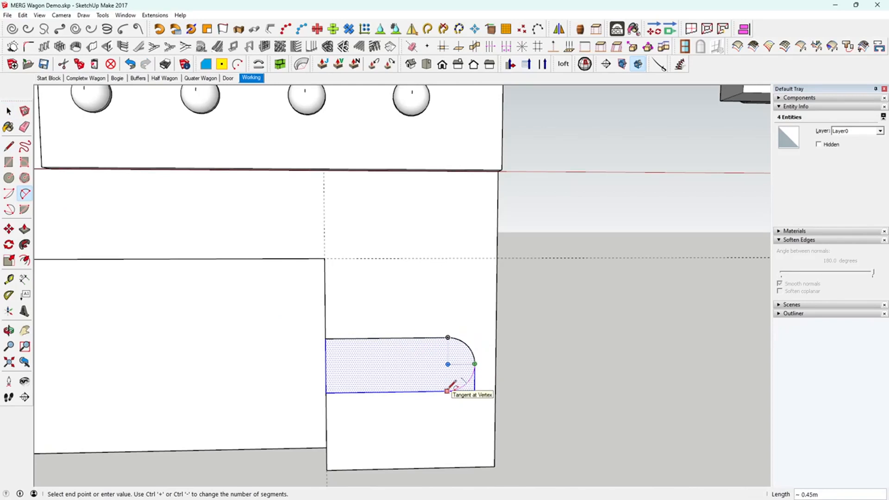
click(447, 391)
middle_drag(496, 413, 470, 389)
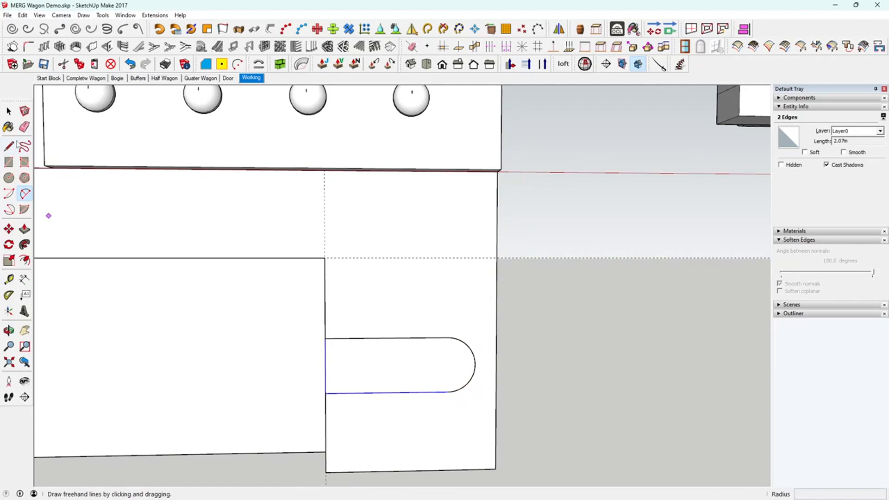
Extrude the round-ended face on the raised end block outward by 0.2 m.
click(8, 111)
middle_drag(448, 395, 514, 407)
click(412, 377)
middle_drag(412, 377, 435, 377)
click(24, 229)
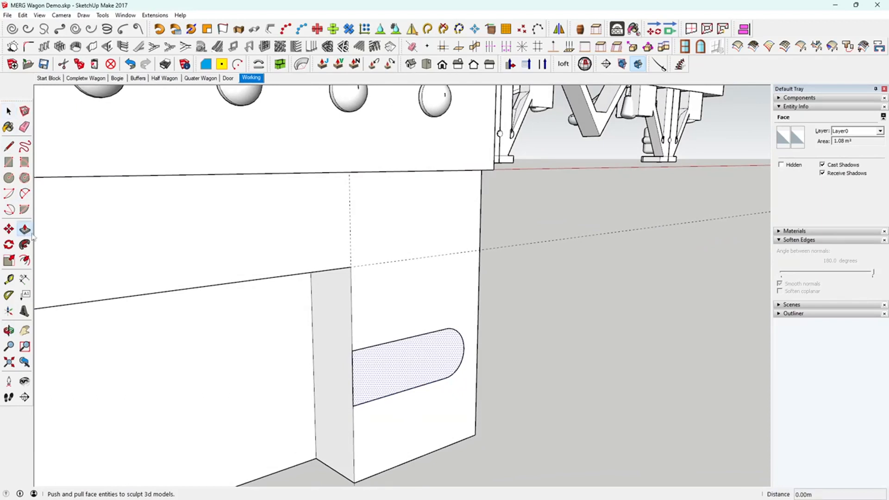
click(357, 373)
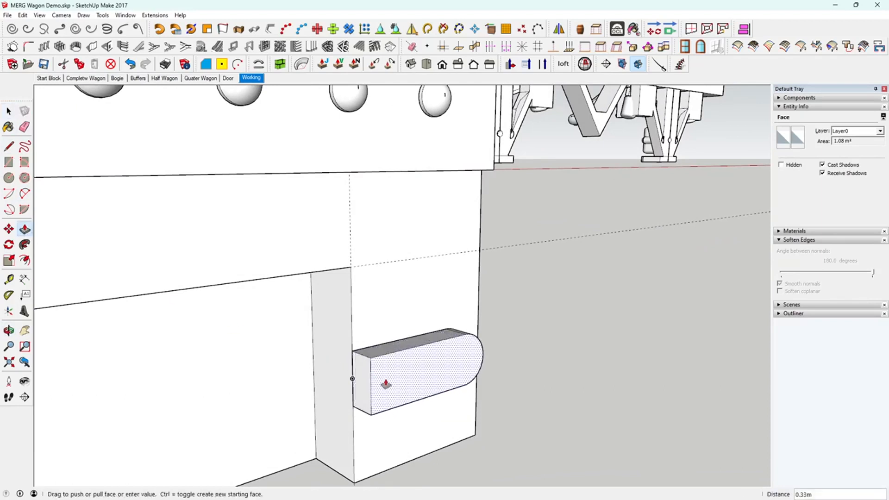
text(0.2)
key(Return)
Copy the whole round-ended bar and mirror the original across to the recess side with a red-axis scale of -1.
middle_drag(480, 429, 370, 359)
key(space)
click(421, 361)
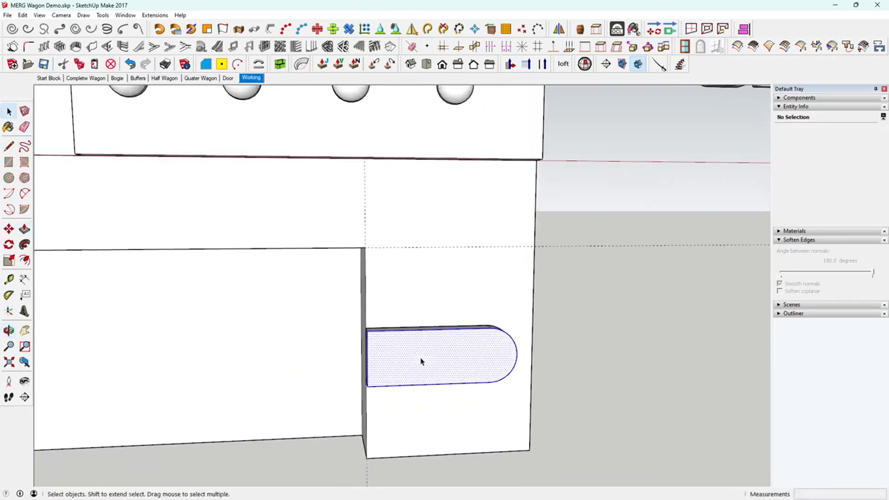
middle_drag(421, 372, 437, 352)
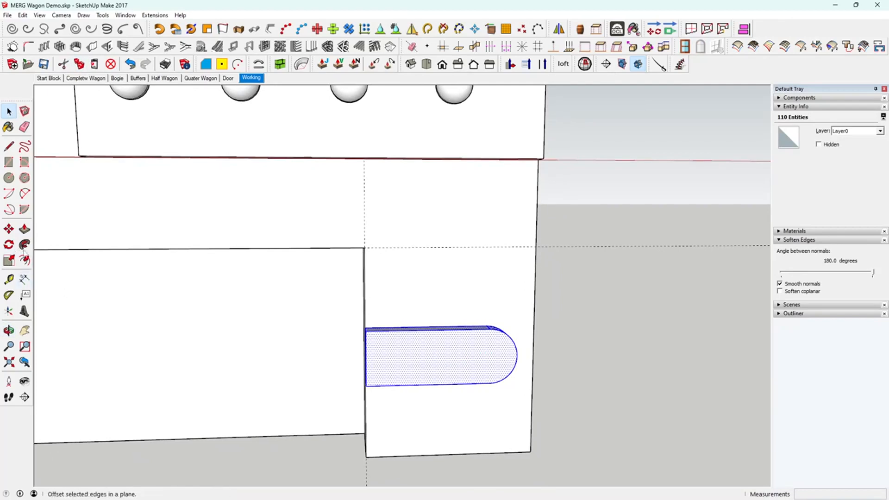
click(8, 229)
click(9, 260)
middle_drag(520, 393, 507, 373)
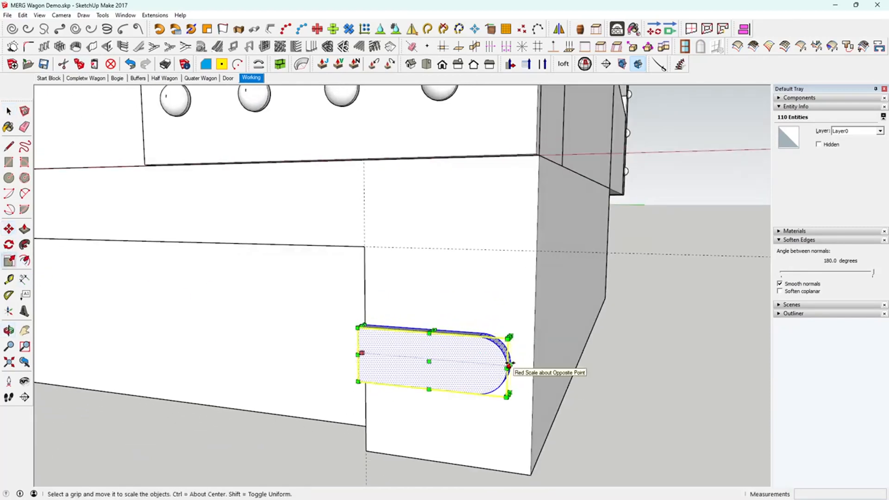
drag(508, 368, 237, 342)
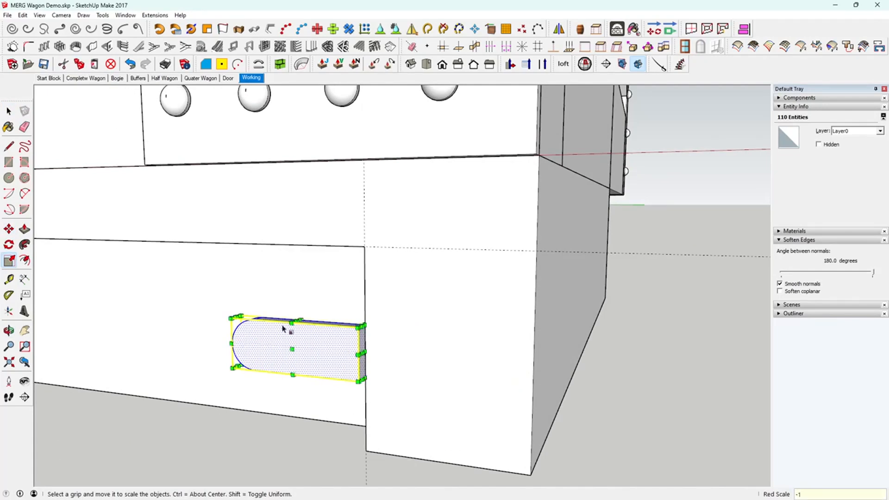
Move the mirrored bar back from the raised block's edge so it sits against the recessed beam face.
middle_drag(284, 329, 362, 358)
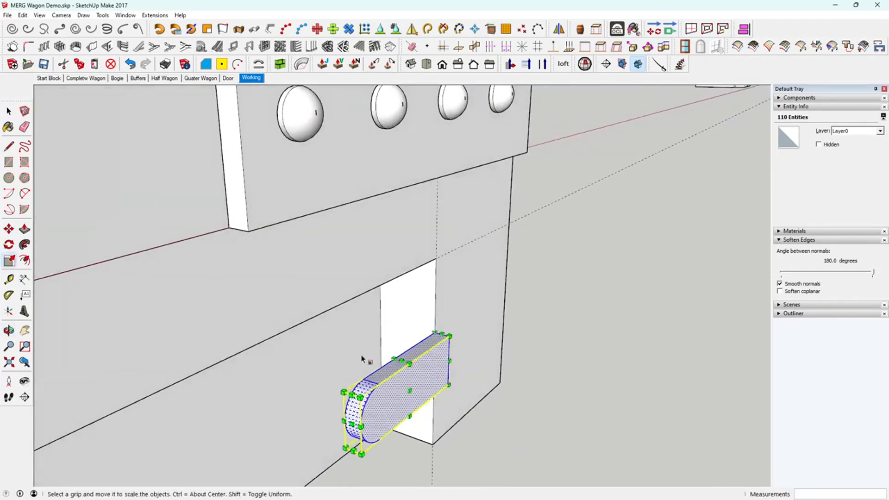
click(9, 228)
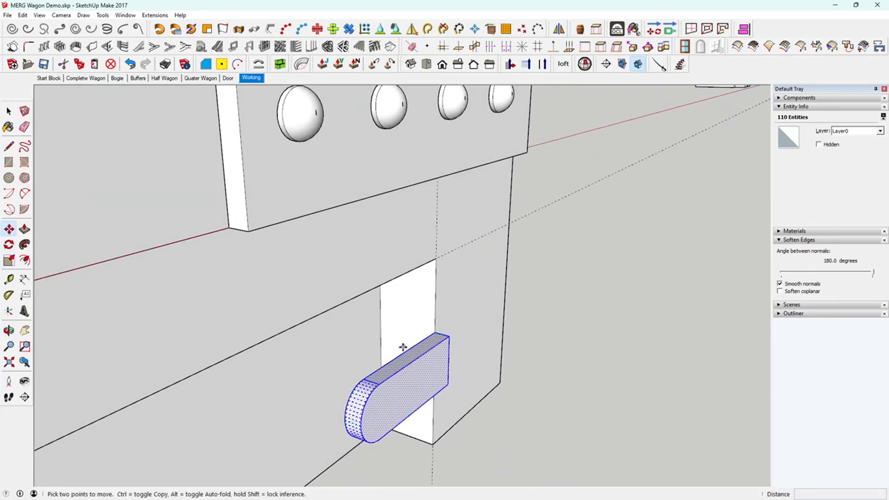
click(434, 333)
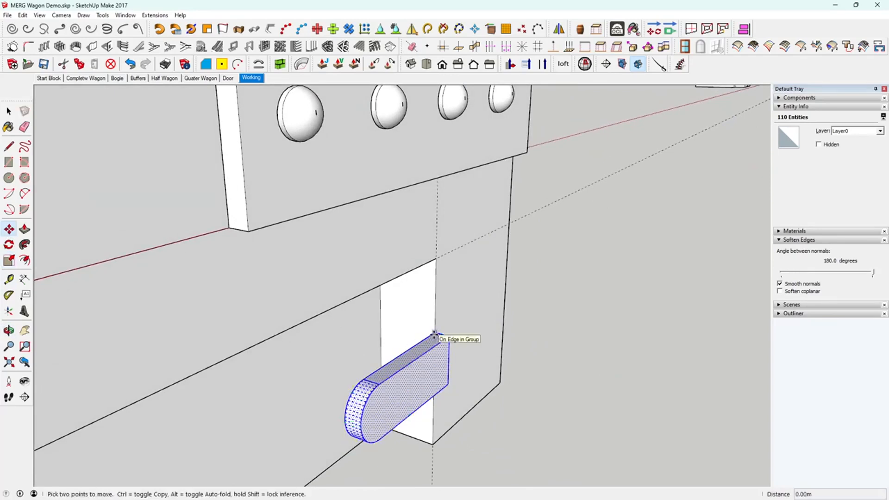
click(380, 306)
middle_drag(301, 330, 246, 327)
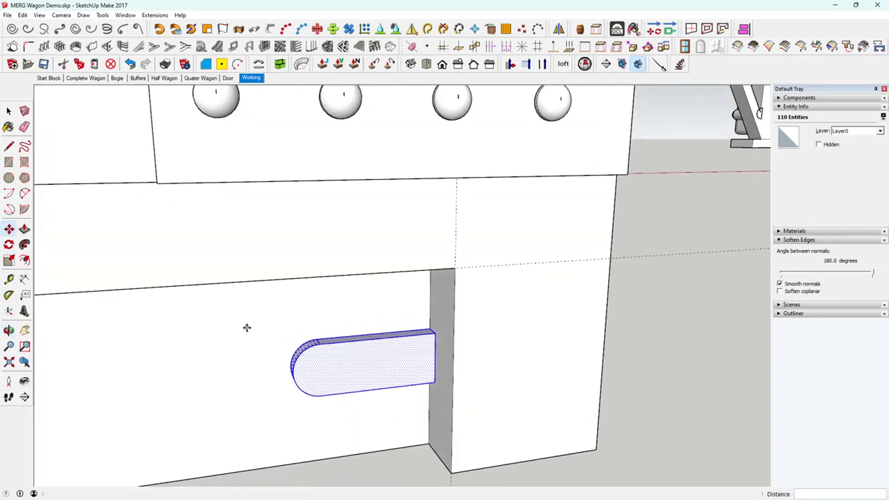
Paste the copied bar in place on the raised end block.
click(23, 16)
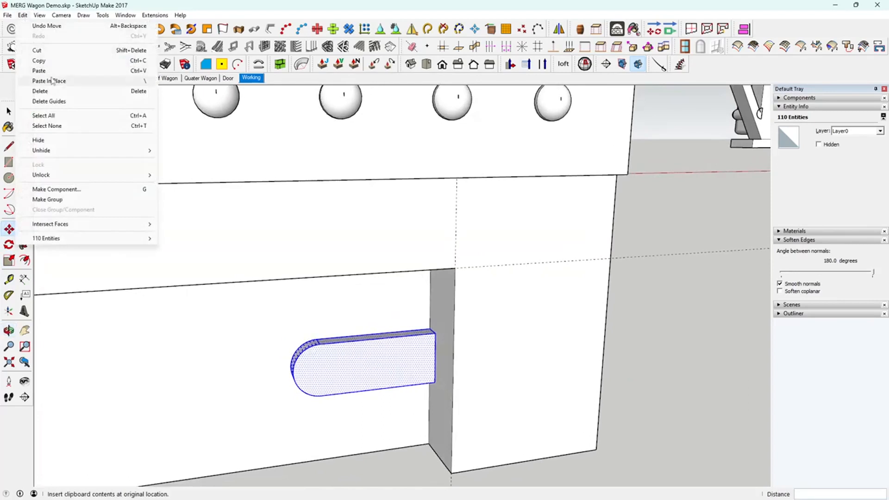
click(50, 80)
middle_drag(375, 379, 431, 377)
scroll(437, 379, up, 3)
key(space)
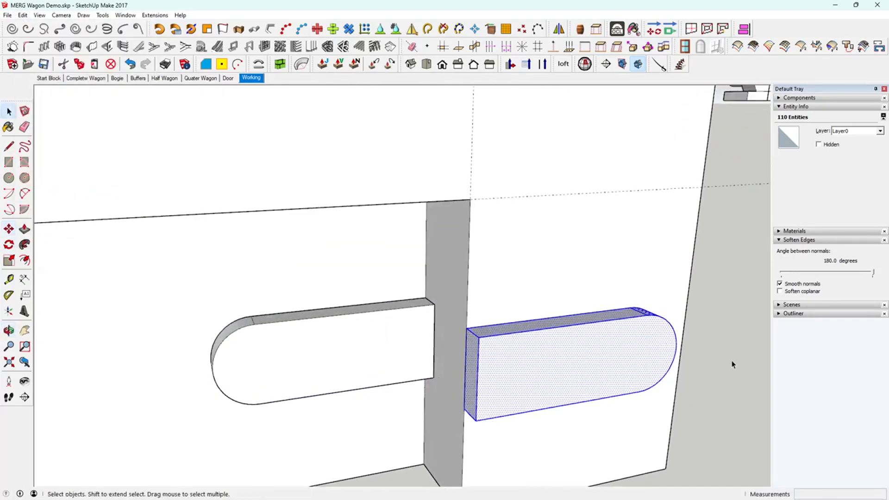
click(731, 362)
Extend the pasted bar's flat end 0.20 m past the raised block's edge toward the recess.
click(470, 381)
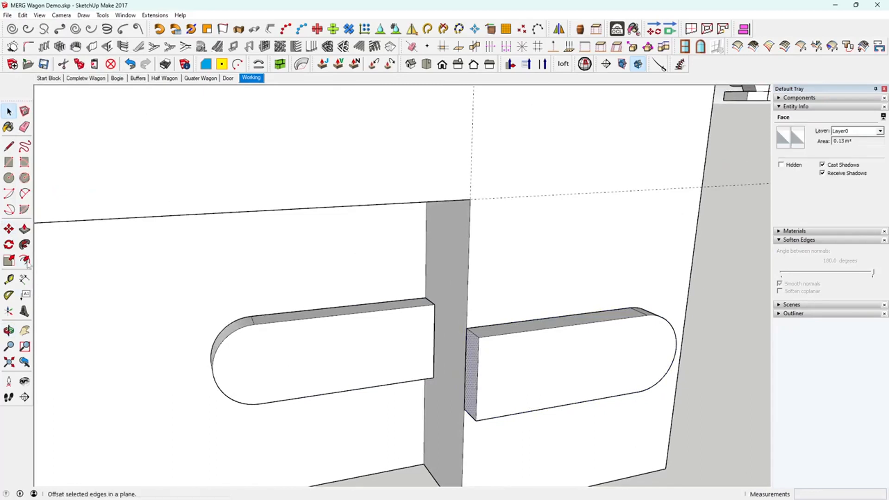
click(25, 229)
click(473, 378)
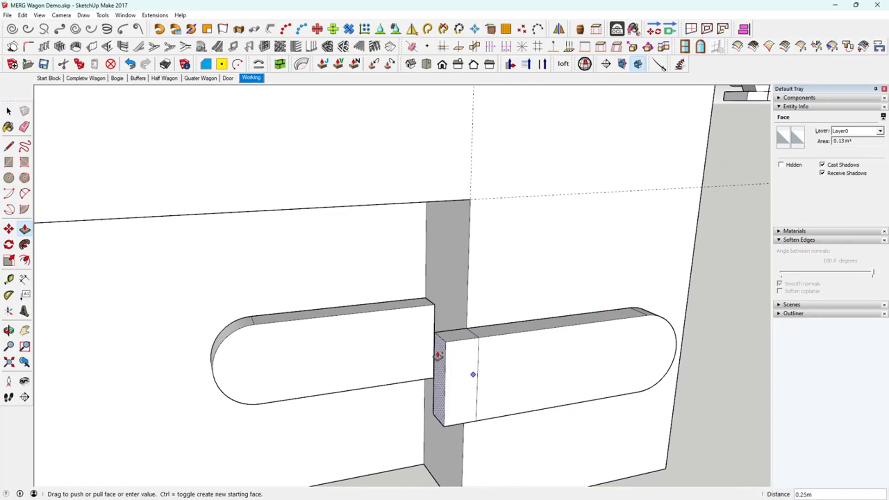
key(Return)
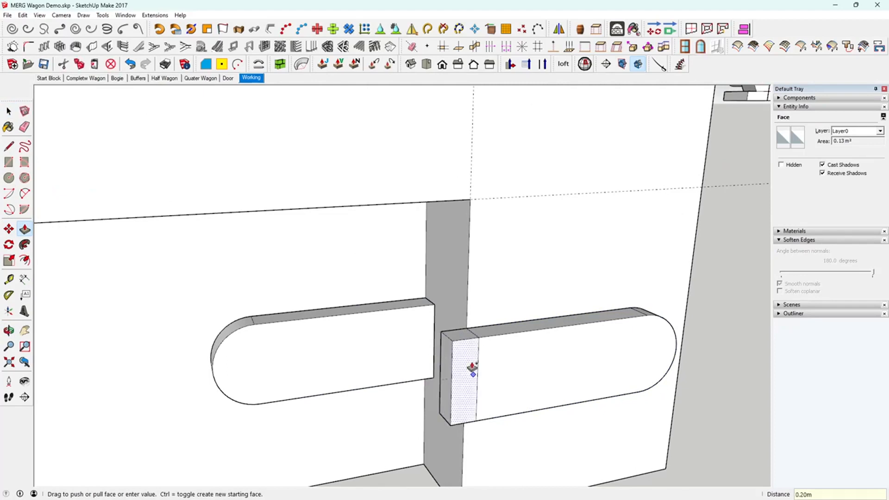
Extrude the back face of the bar's extension 0.80 m along the recess side wall to meet the mirrored bar.
middle_drag(473, 373, 525, 417)
drag(618, 391, 502, 398)
key(p)
middle_drag(472, 382, 448, 388)
click(476, 384)
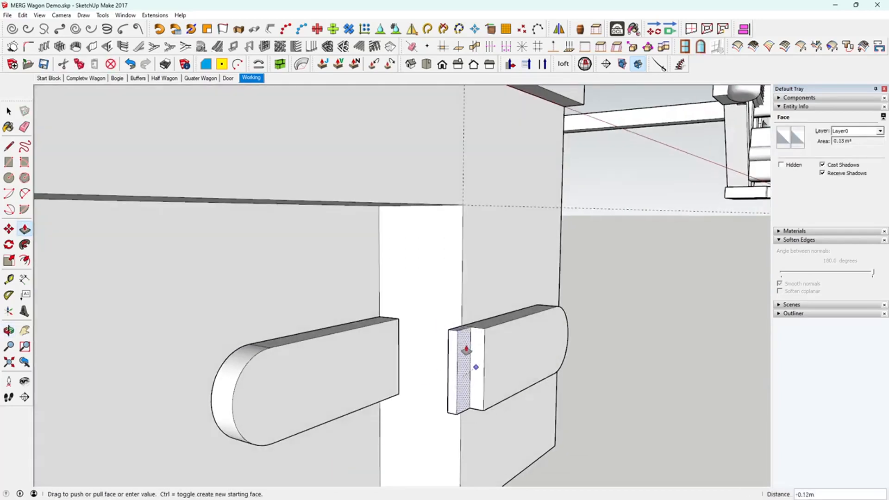
click(467, 351)
click(468, 353)
middle_drag(407, 320, 363, 397)
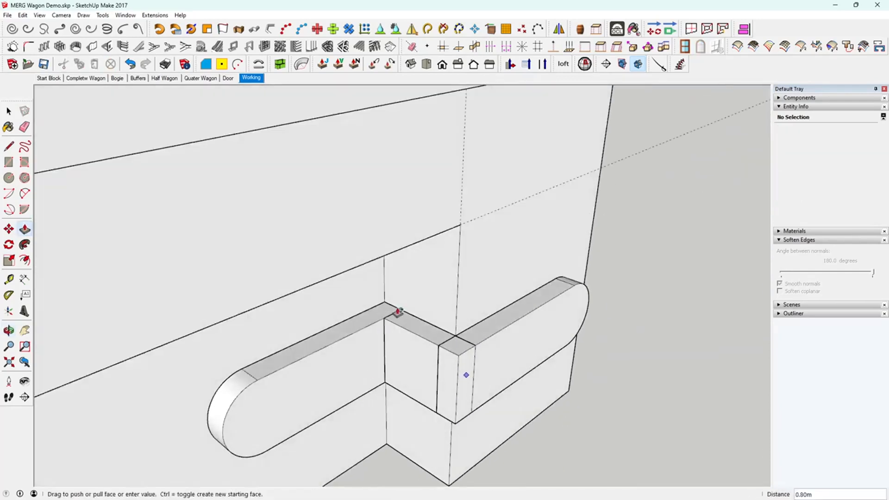
click(407, 312)
Reverse the inside-out face on the front of the bar's corner extension.
middle_drag(494, 397, 444, 377)
right_click(432, 377)
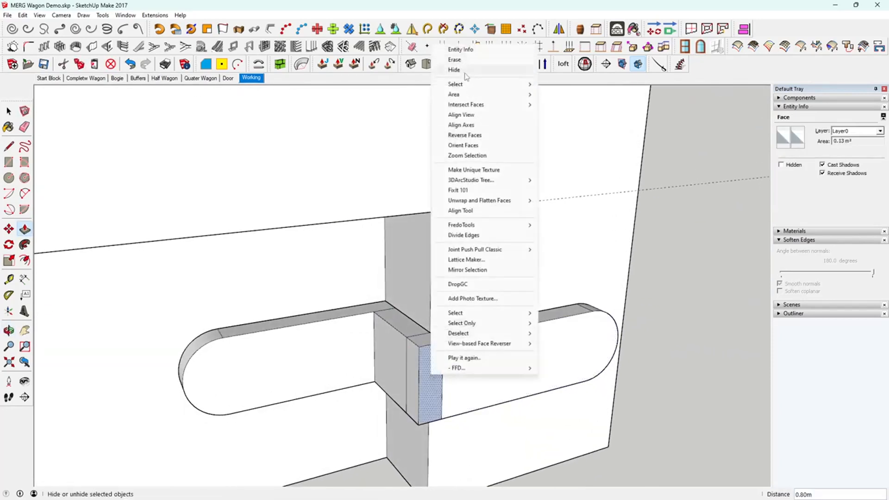
click(464, 135)
Select all the connected geometry of the stepped bracket and make it a group.
middle_drag(538, 375, 536, 313)
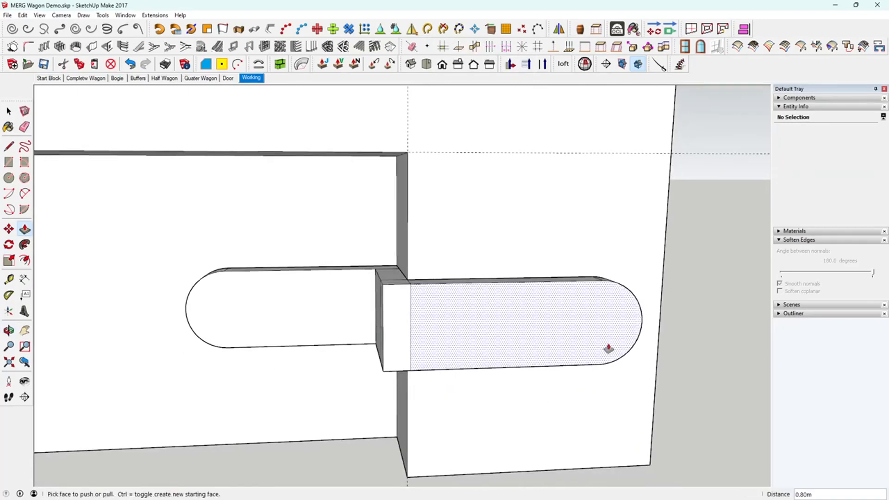
key(space)
triple_click(466, 338)
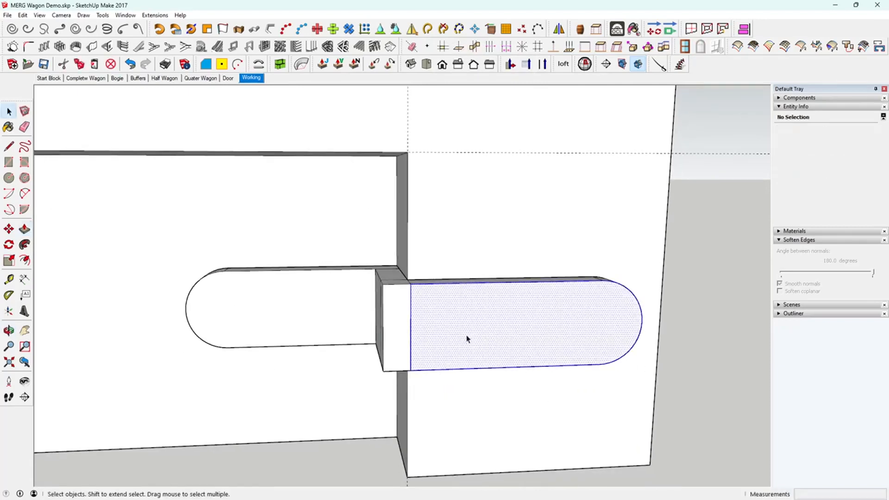
right_click(466, 338)
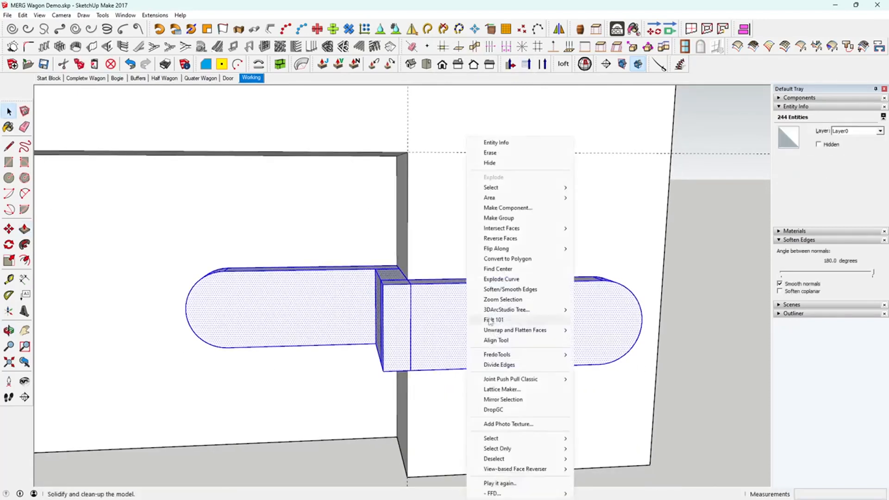
click(498, 218)
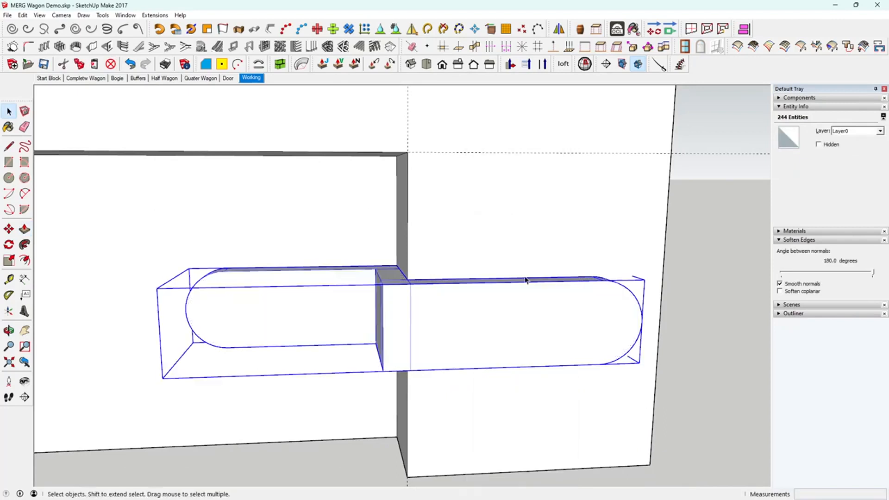
Open the nested groups of the riveted plate above the bracket and copy the Rivet 01 component nearest the plate's outer end.
middle_drag(512, 318, 518, 302)
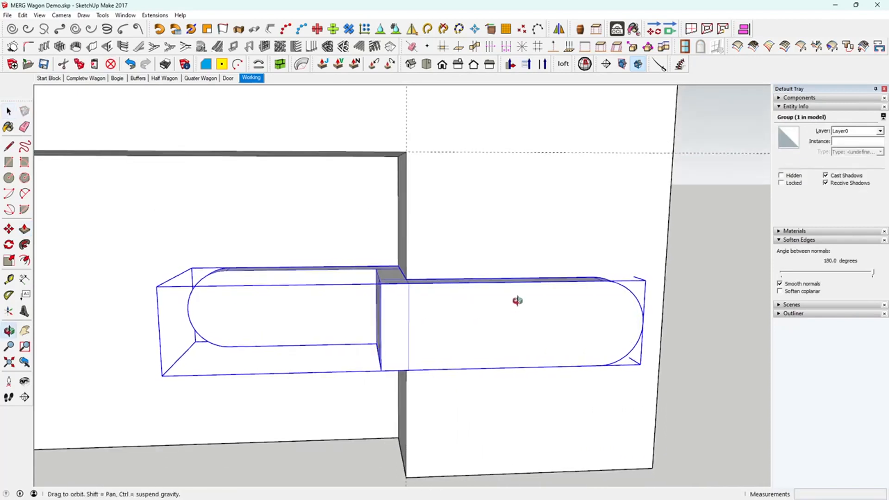
scroll(518, 304, down, 3)
scroll(519, 310, down, 4)
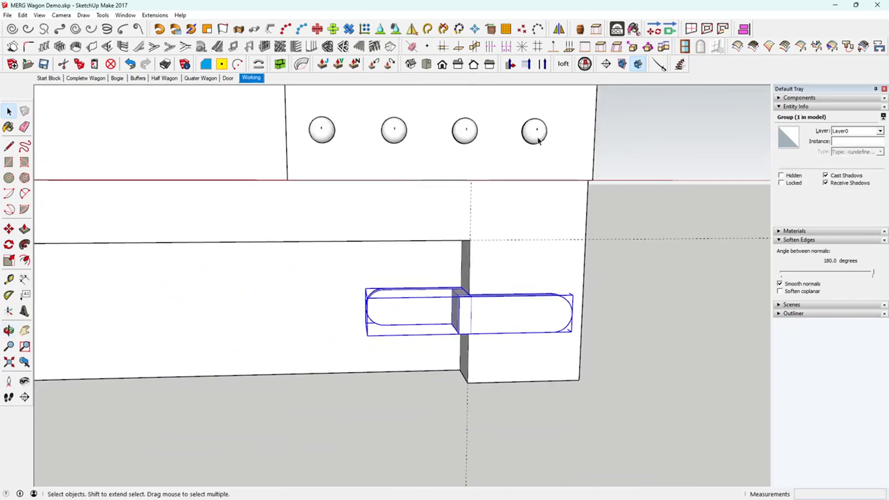
double_click(538, 141)
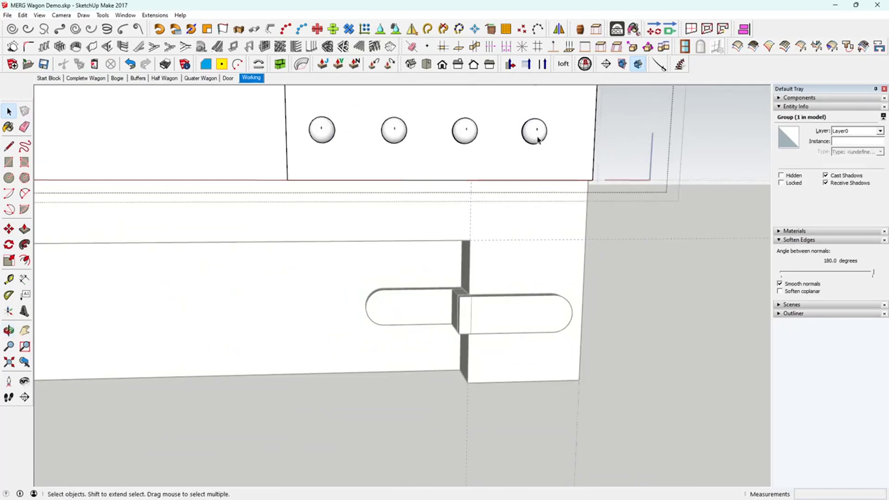
double_click(538, 138)
double_click(538, 138)
double_click(538, 138)
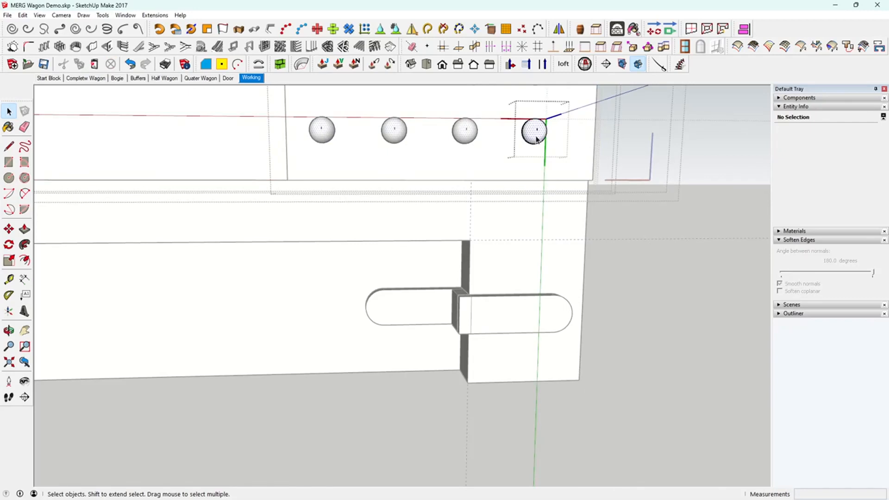
click(560, 159)
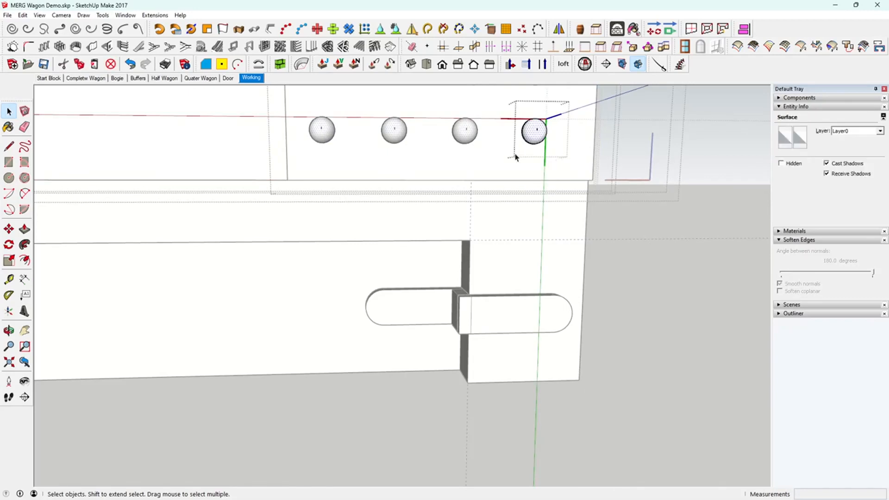
click(536, 139)
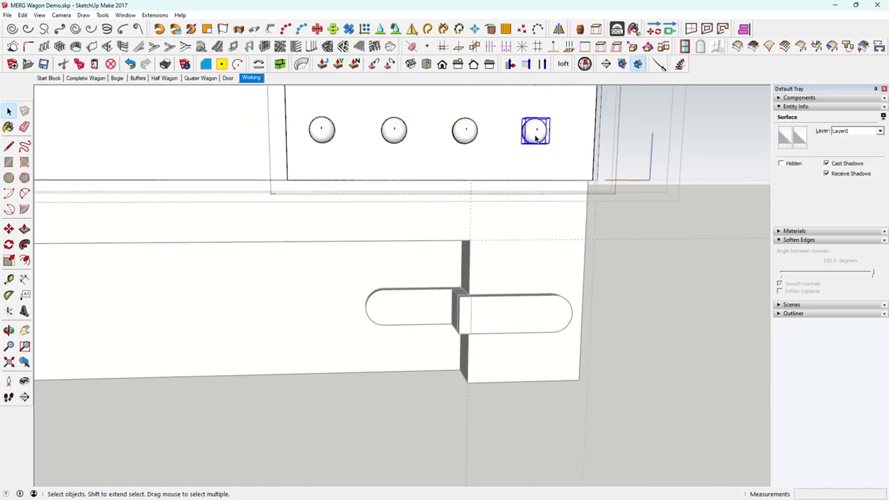
click(80, 65)
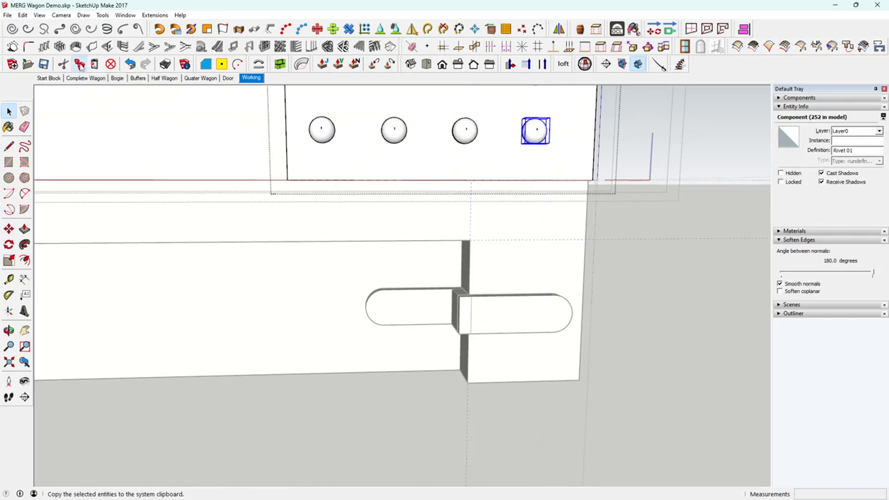
Leave the nested groups and paste the copied rivet in place at the top level of the model.
click(670, 377)
click(671, 378)
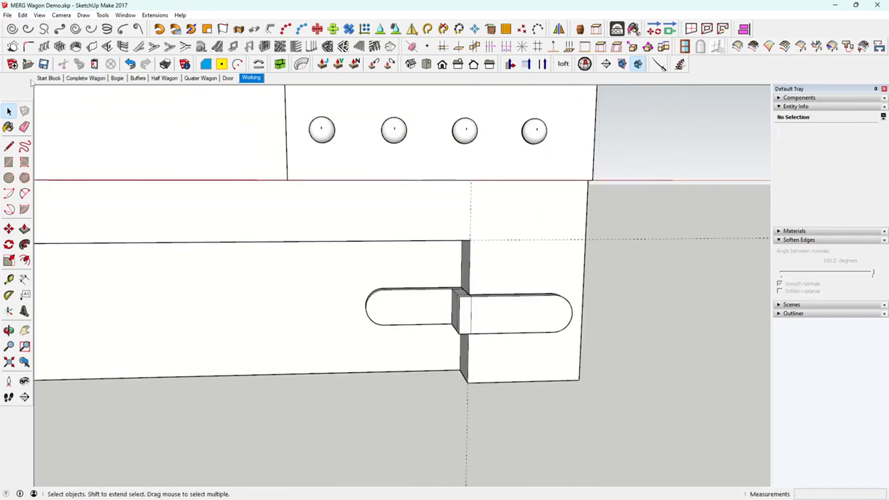
click(22, 15)
click(77, 84)
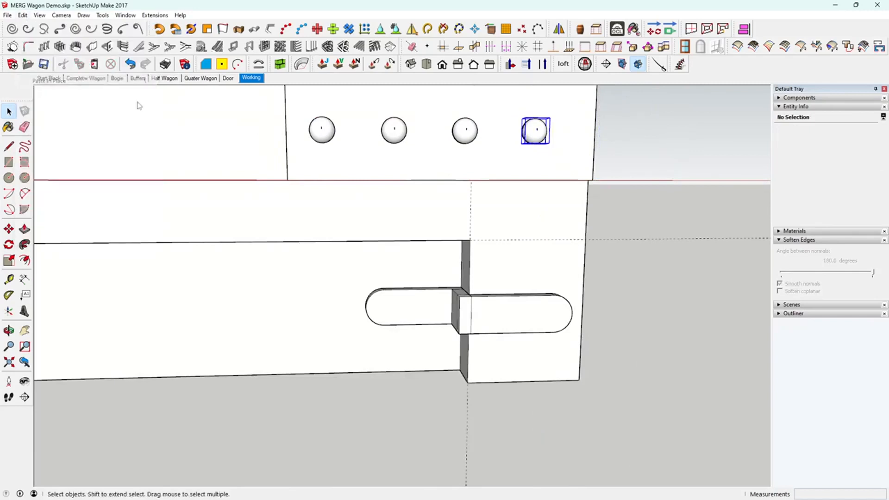
Move the pasted rivet about 2.95 m down onto the front face of the bracket's raised bar.
click(9, 229)
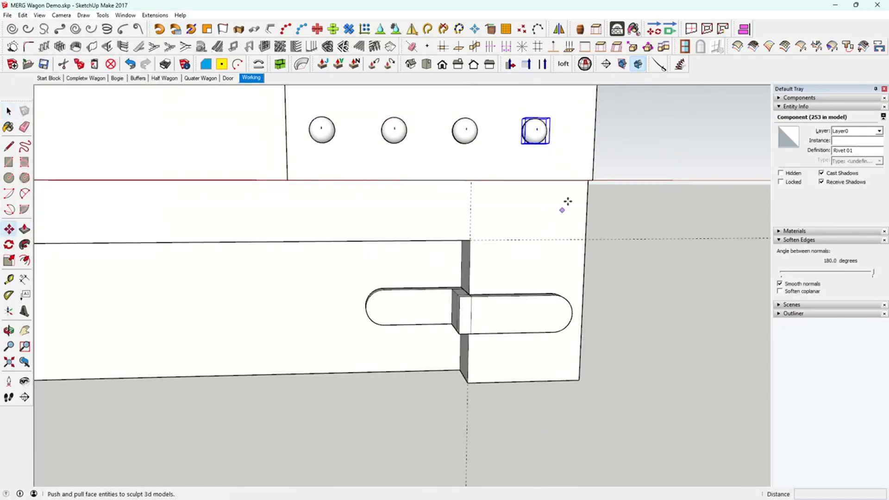
click(538, 134)
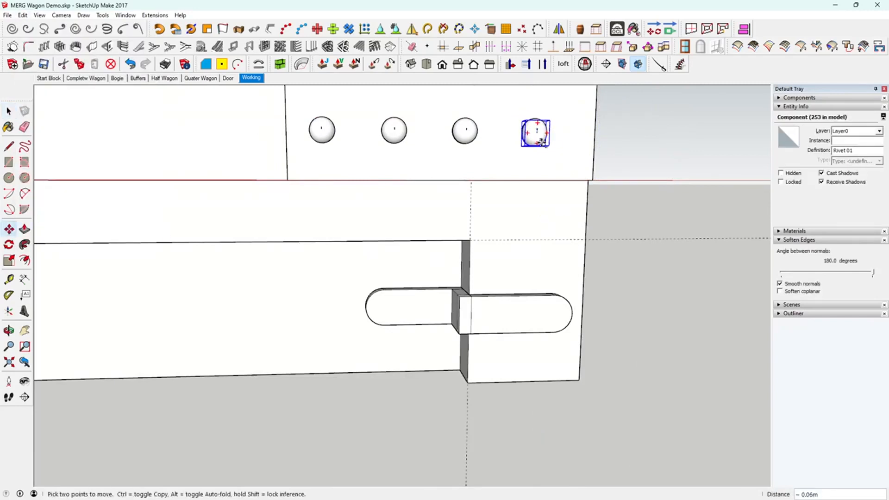
click(541, 318)
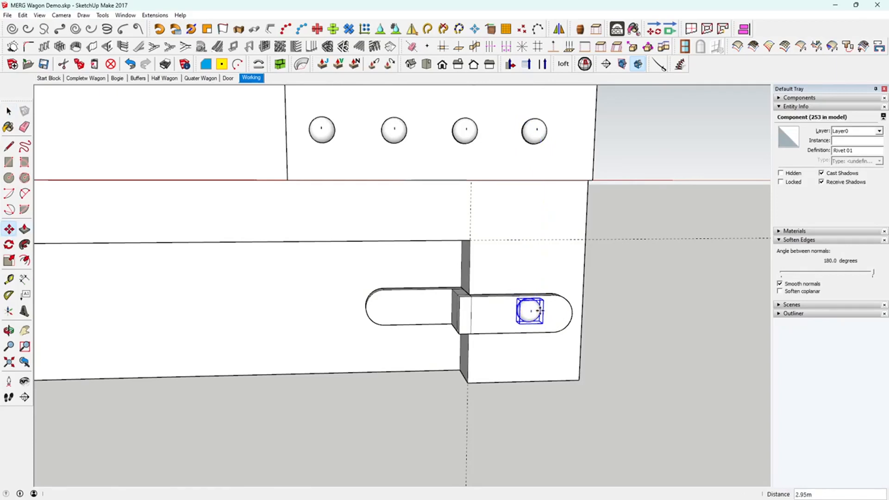
scroll(538, 311, up, 5)
middle_drag(537, 324, 532, 386)
middle_drag(540, 308, 552, 404)
middle_drag(545, 325, 463, 340)
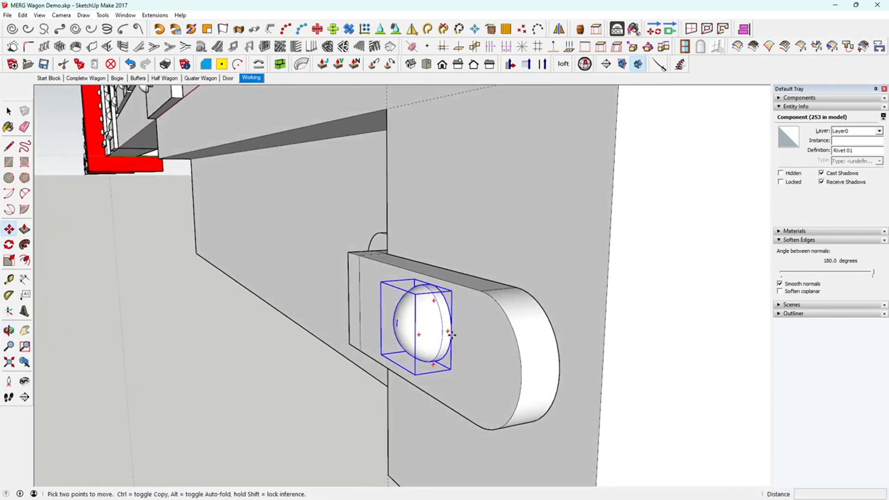
click(451, 334)
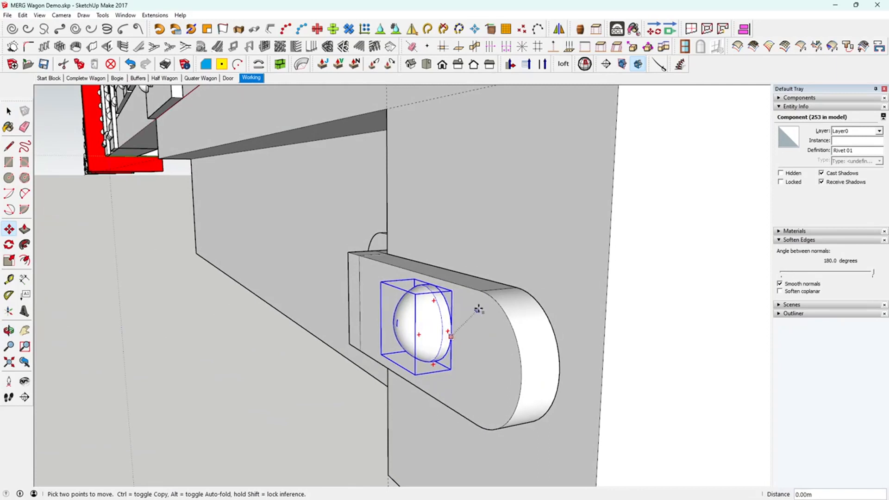
click(451, 334)
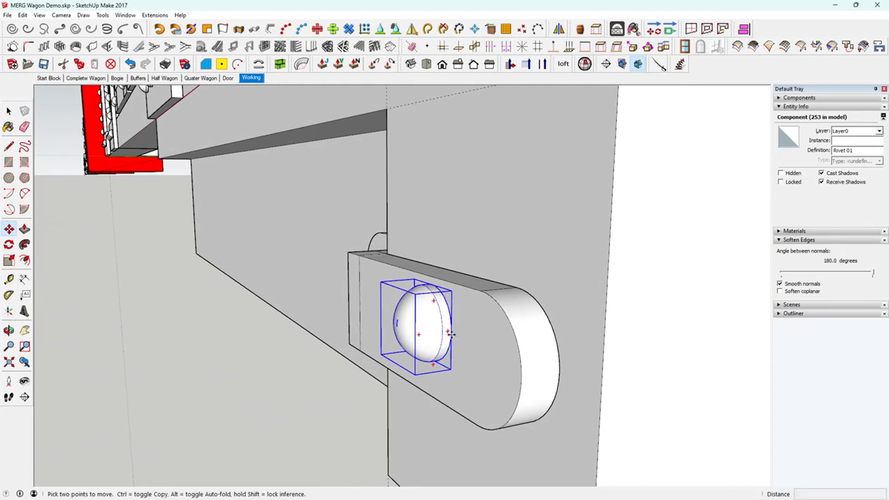
Slide the rivet along the raised bar until it sits near the bar's rounded end.
click(451, 334)
mouse_move(619, 301)
middle_down()
mouse_move(599, 302)
mouse_move(635, 297)
middle_up()
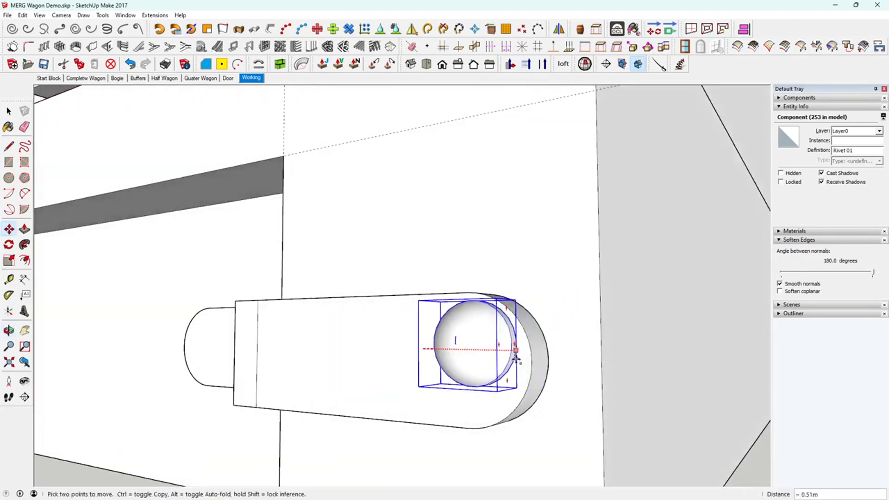
click(497, 344)
click(498, 344)
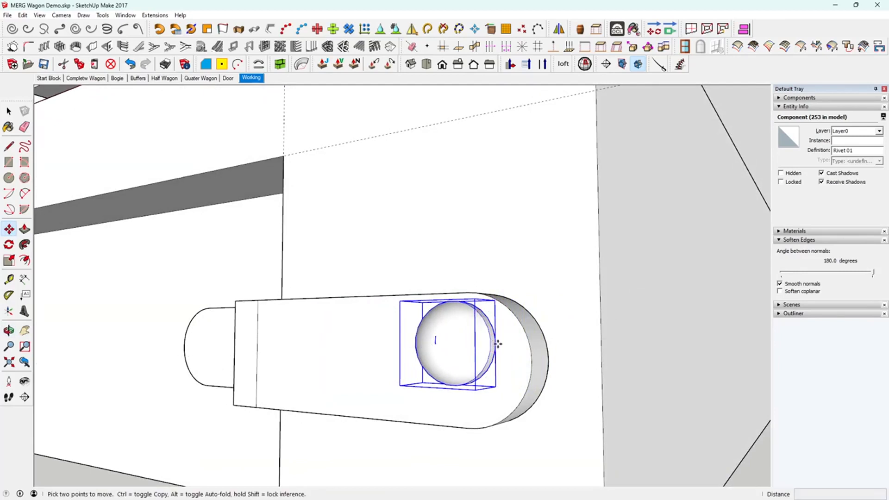
click(498, 343)
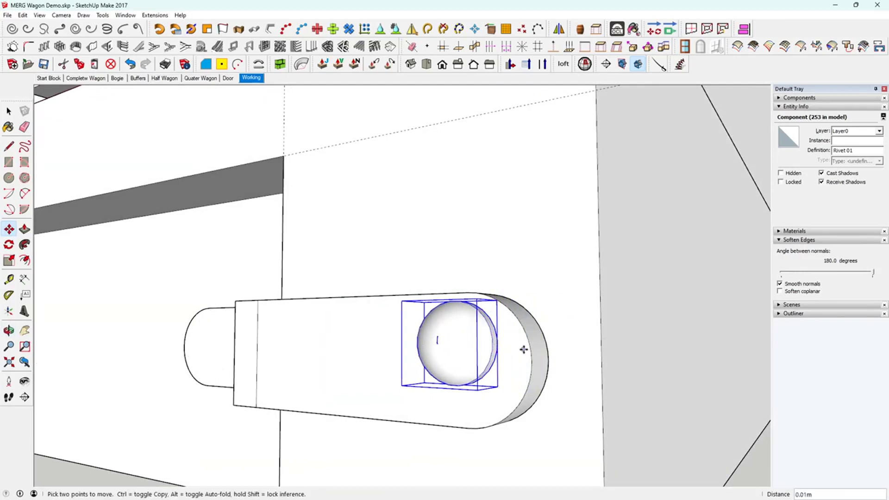
click(497, 345)
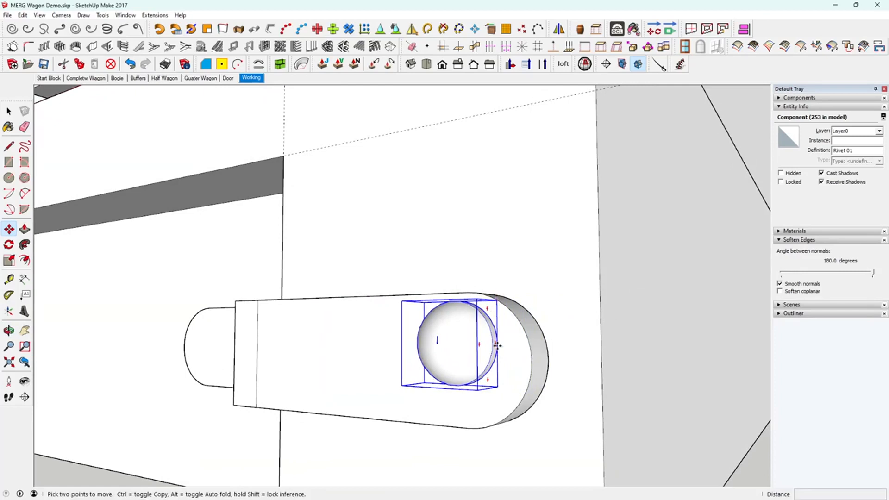
click(497, 345)
click(529, 358)
Copy the rivet about 0.97 m along the raised bar toward the bracket's step.
middle_drag(533, 383, 651, 379)
click(633, 367)
key(ctrl)
click(633, 367)
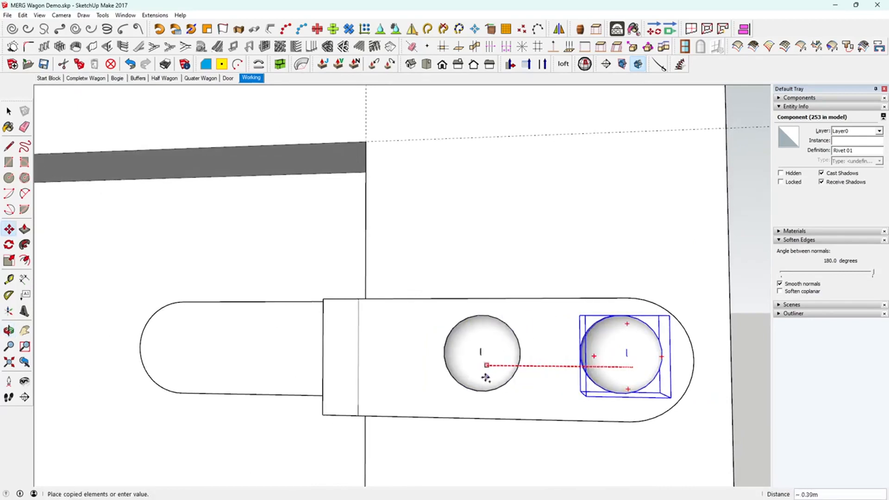
click(439, 384)
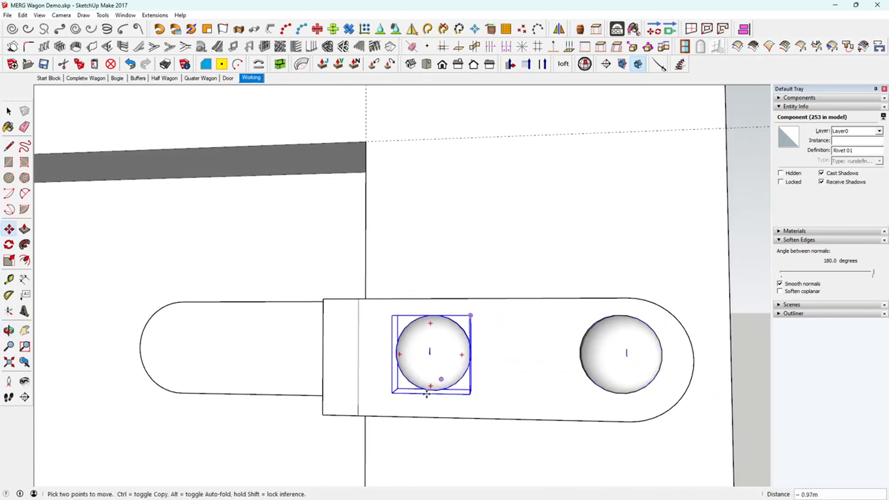
mouse_move(476, 423)
middle_down()
mouse_move(494, 387)
mouse_move(490, 464)
mouse_move(472, 430)
middle_up()
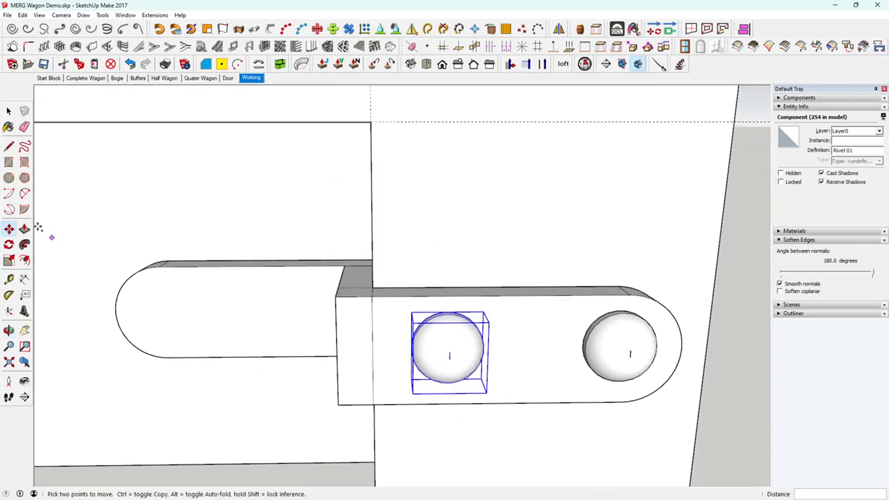
Select both rivets on the raised bar and copy the pair across toward the bracket's recessed bar.
key(space)
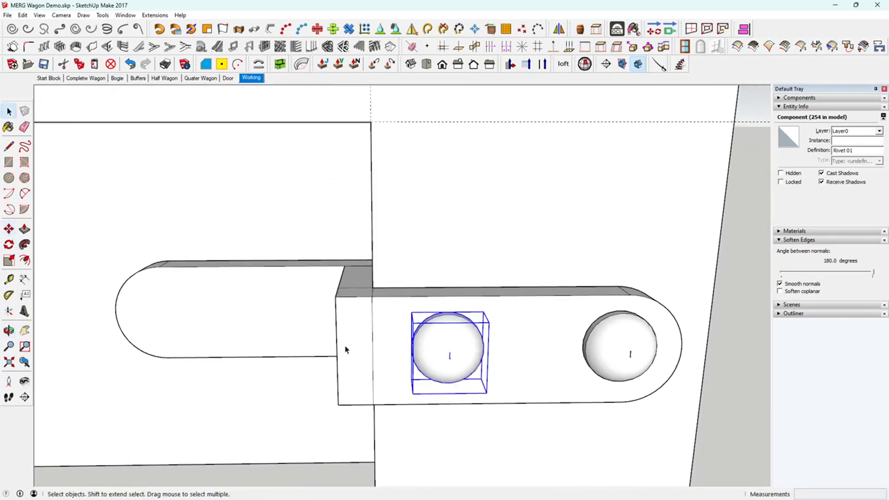
ctrl+click(623, 359)
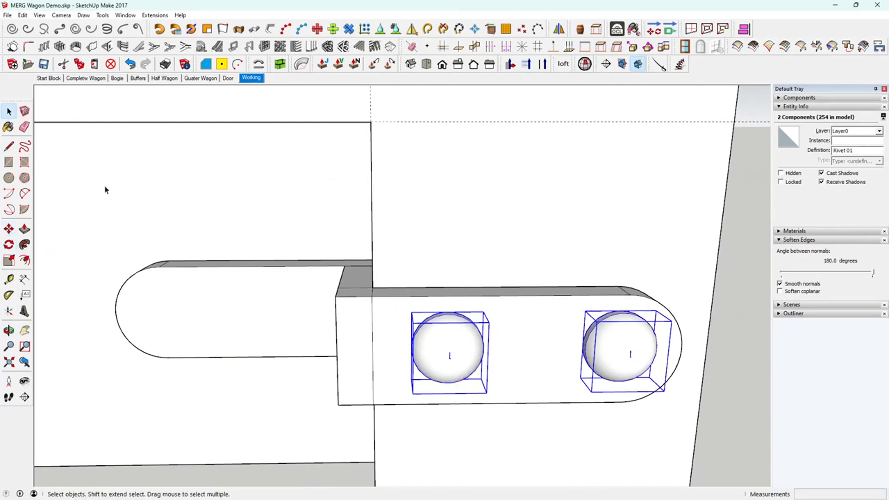
click(9, 230)
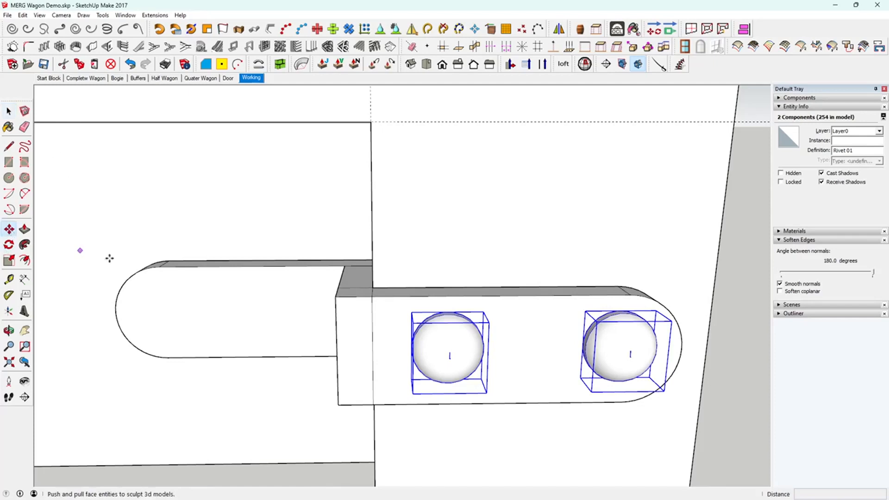
key(ctrl)
click(465, 366)
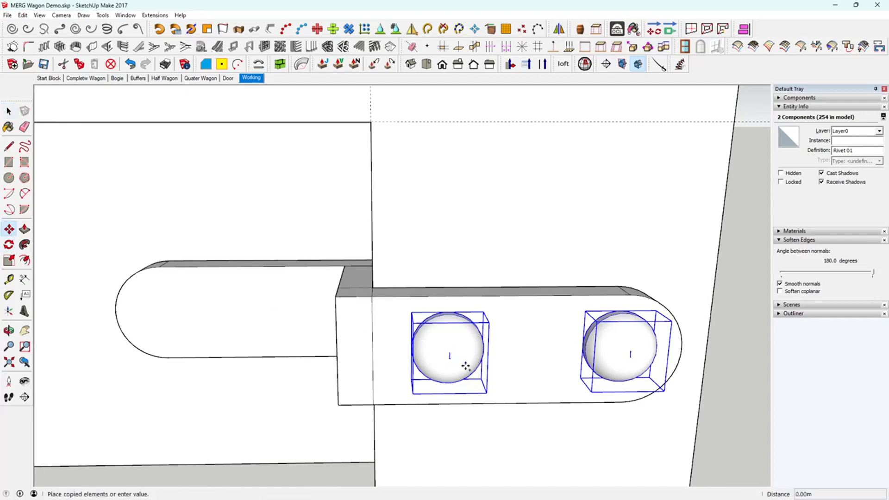
middle_drag(254, 276, 276, 314)
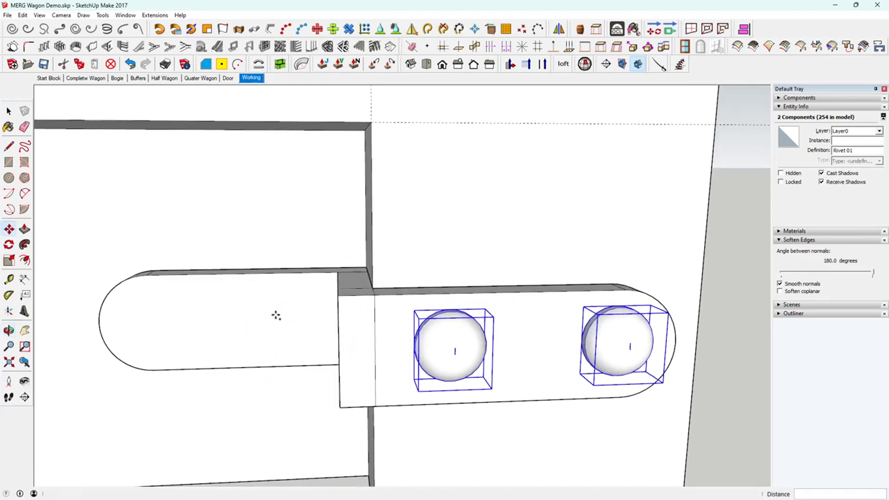
click(171, 322)
Move the copied rivet pair back so that it seats on the front face of the recessed bar.
middle_drag(293, 371, 659, 405)
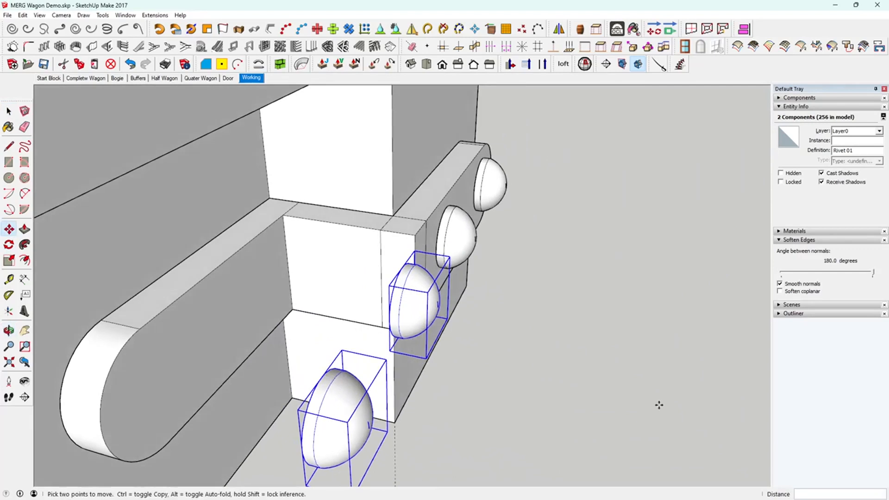
click(320, 381)
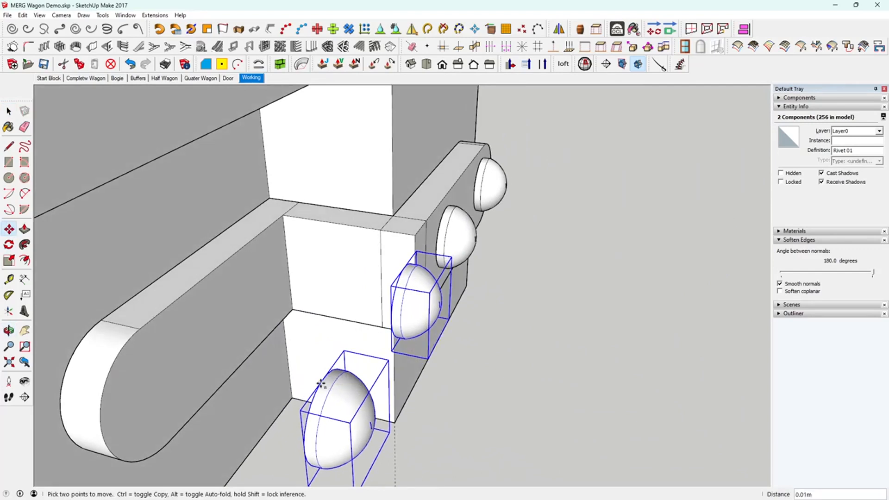
click(145, 327)
Shift the rivet pair about 0.06 m along the recessed bar toward its rounded end and clear the selection.
middle_drag(190, 344, 65, 293)
middle_drag(195, 288, 318, 249)
key(m)
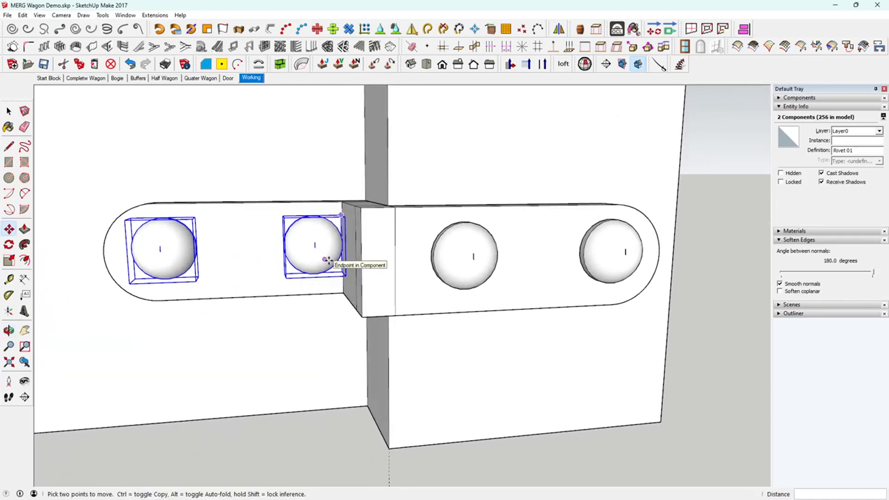
click(324, 262)
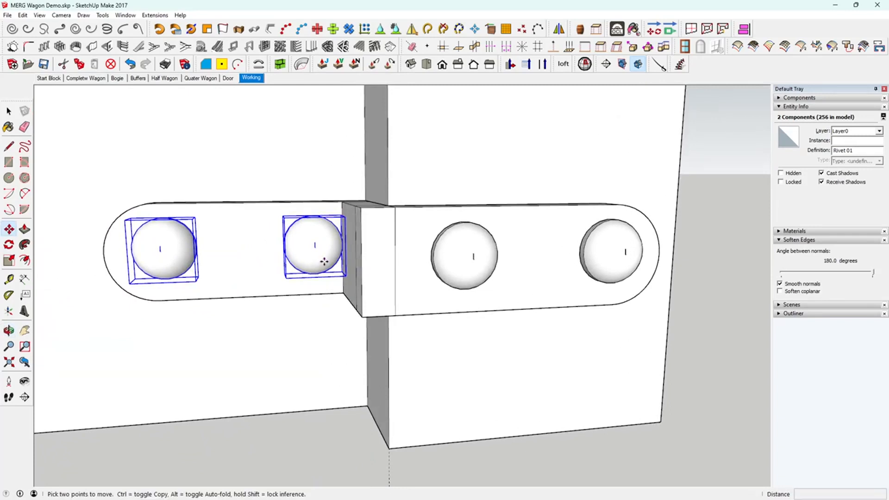
click(317, 263)
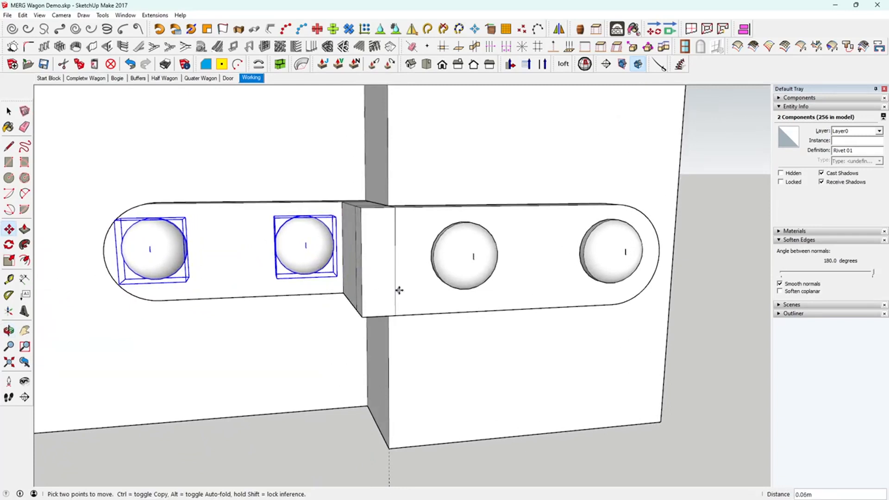
scroll(399, 290, down, 5)
key(space)
click(621, 402)
Select all four rivets on the stepped bracket and cut them from the model.
mouse_move(621, 401)
middle_down()
mouse_move(633, 406)
mouse_move(620, 396)
middle_up()
middle_drag(506, 327, 487, 336)
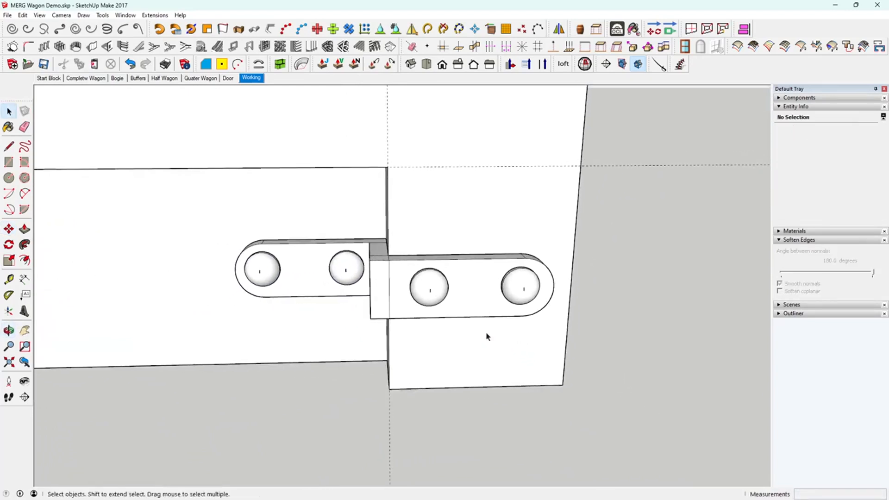
click(431, 295)
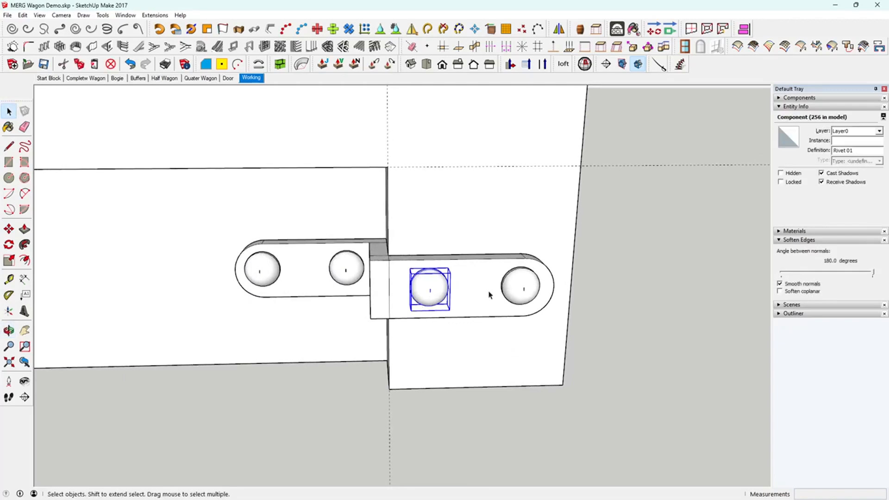
shift+click(514, 300)
shift+click(353, 278)
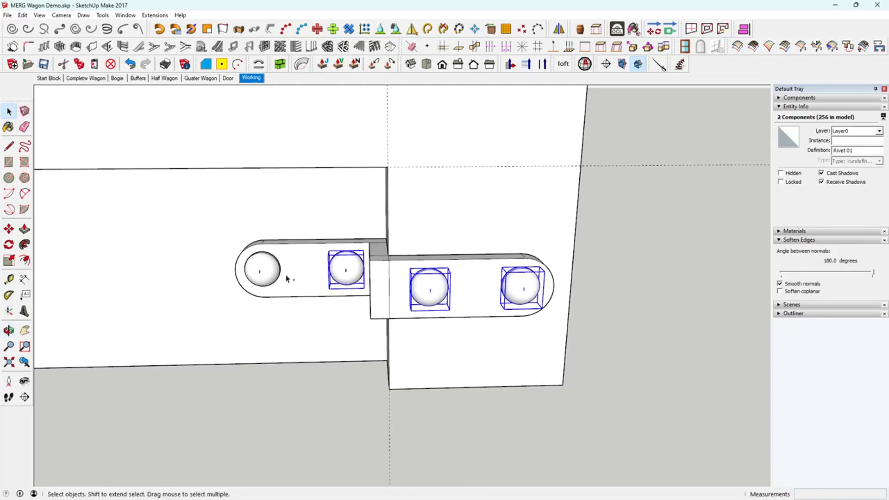
shift+click(262, 276)
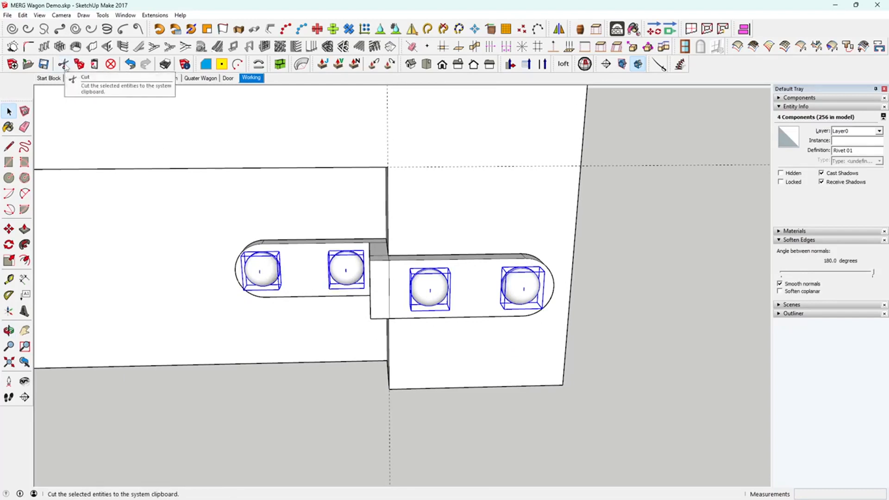
click(64, 65)
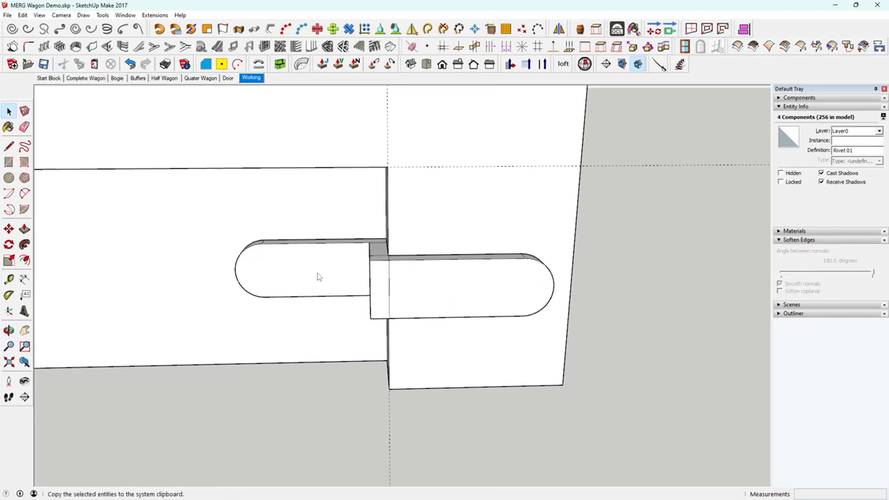
Try pasting the cut rivets in place outside the bracket group, and undo the paste.
key(ctrl+z)
click(648, 381)
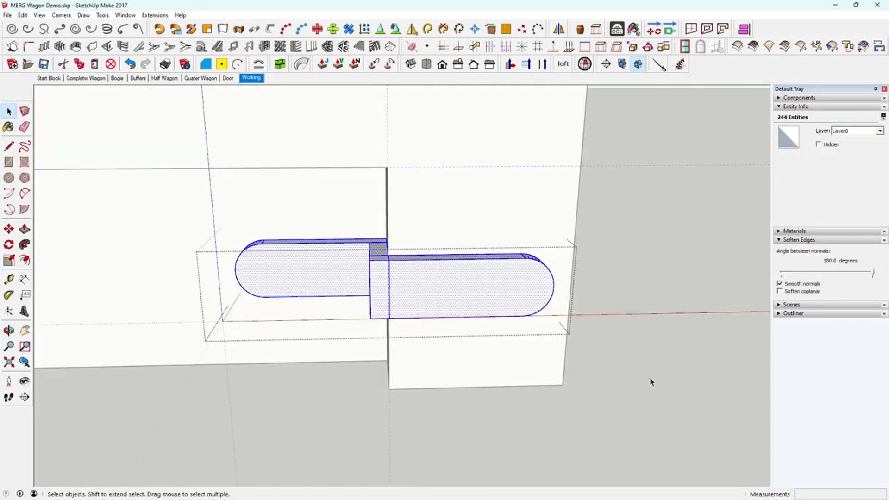
click(491, 302)
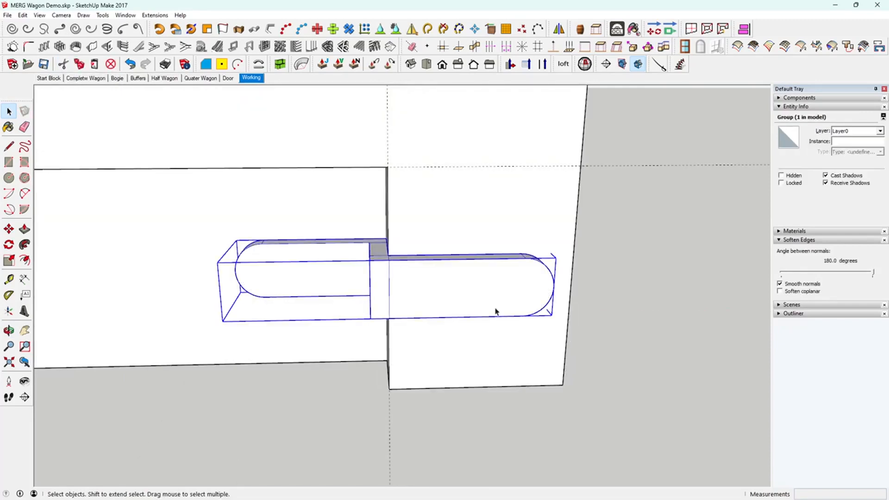
click(23, 15)
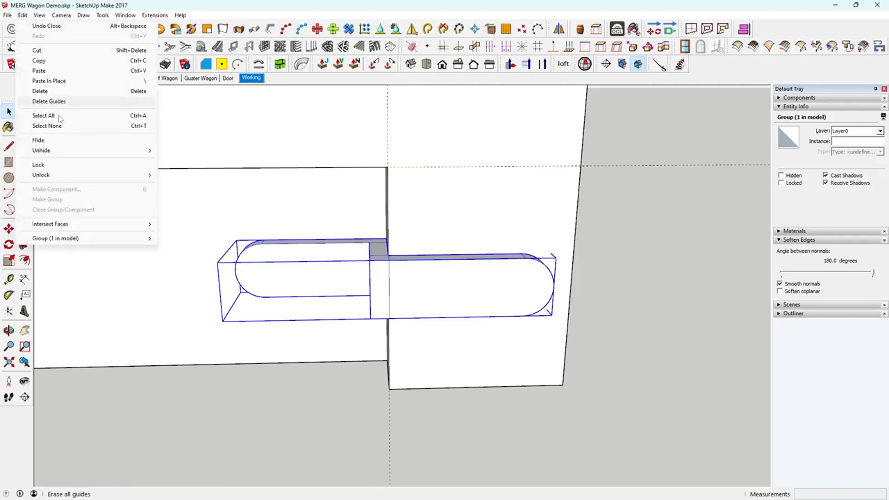
click(73, 81)
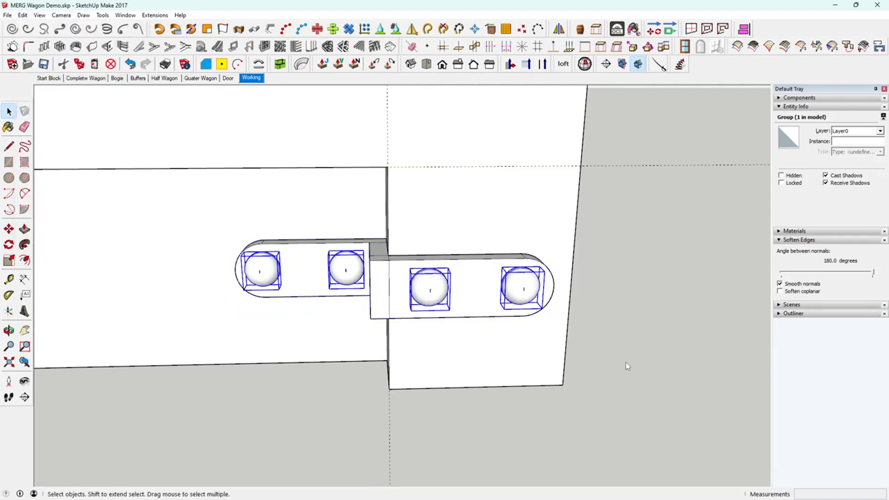
click(425, 294)
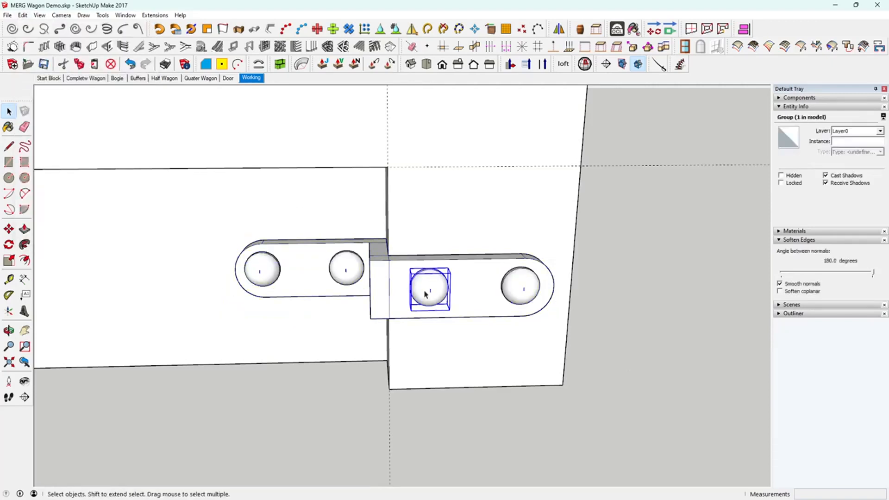
click(608, 321)
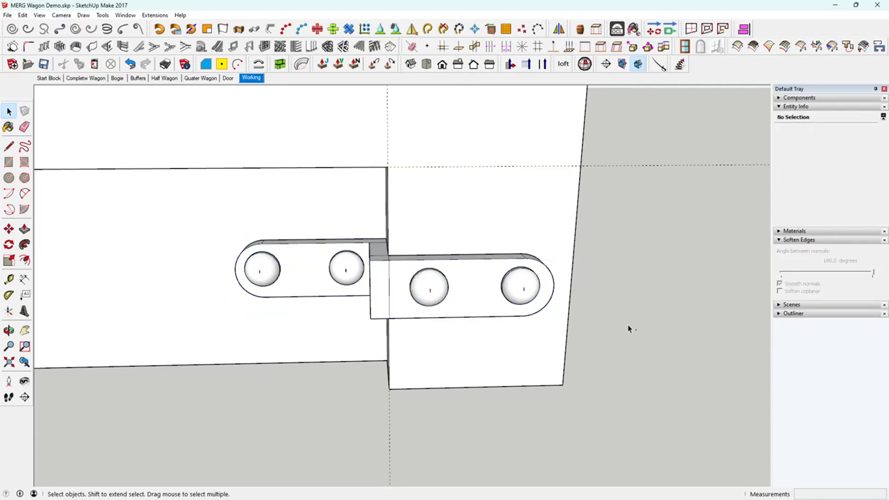
key(ctrl+z)
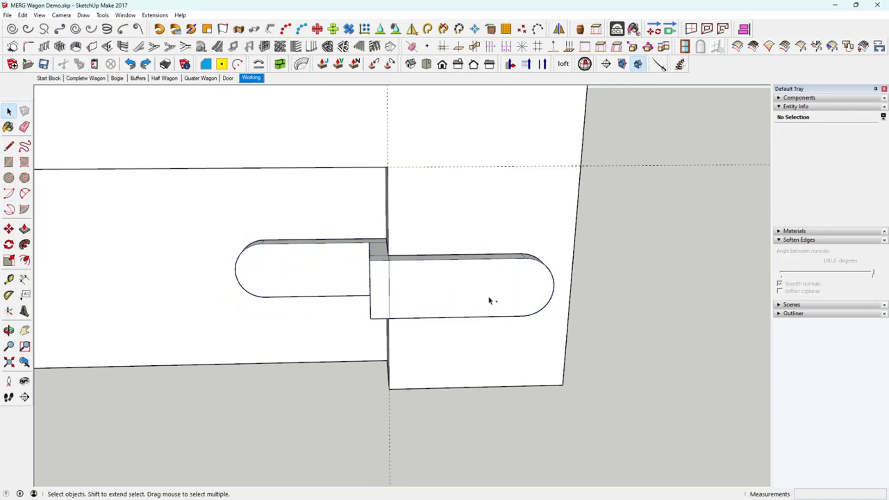
Open the bracket group, paste the four rivets in place inside it and close the group.
click(489, 300)
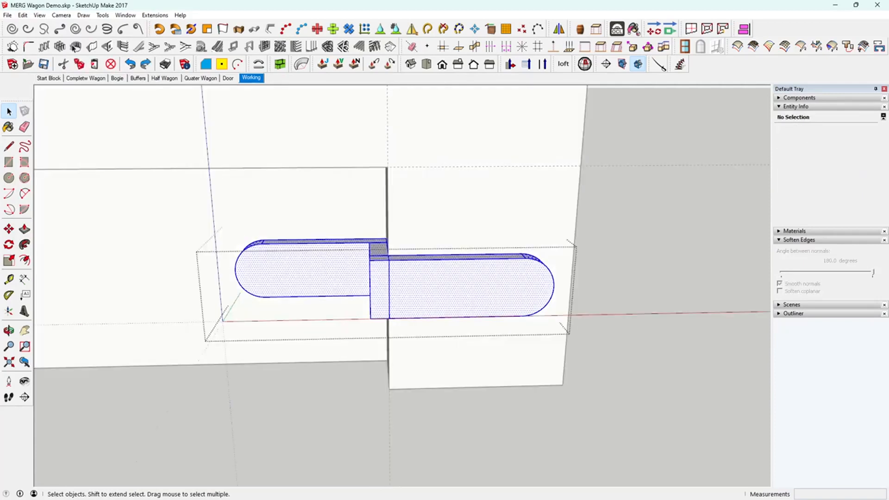
click(23, 15)
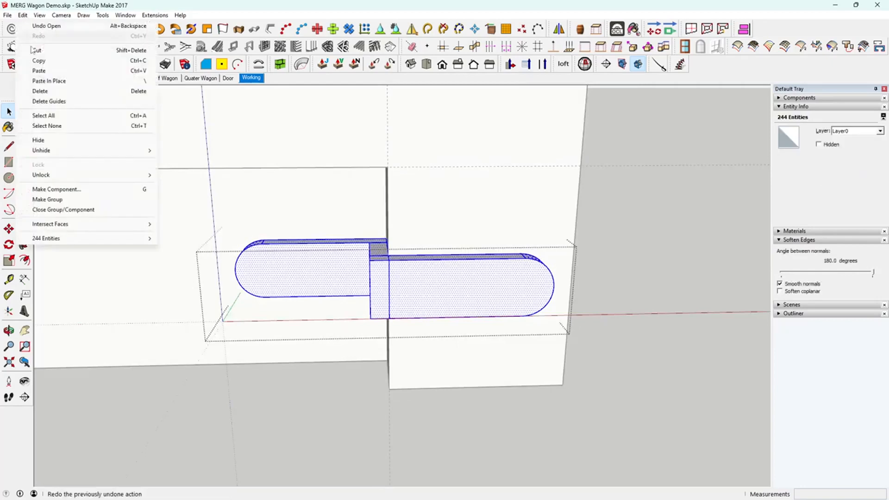
click(64, 79)
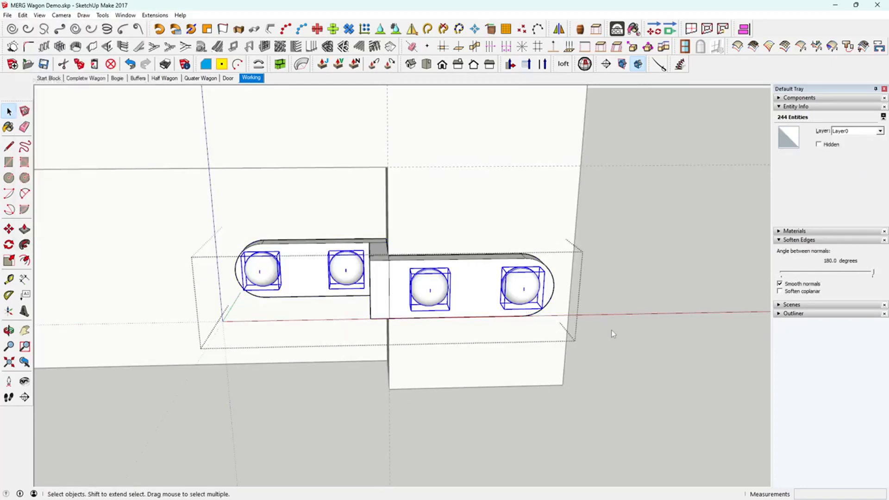
click(654, 379)
scroll(492, 341, down, 10)
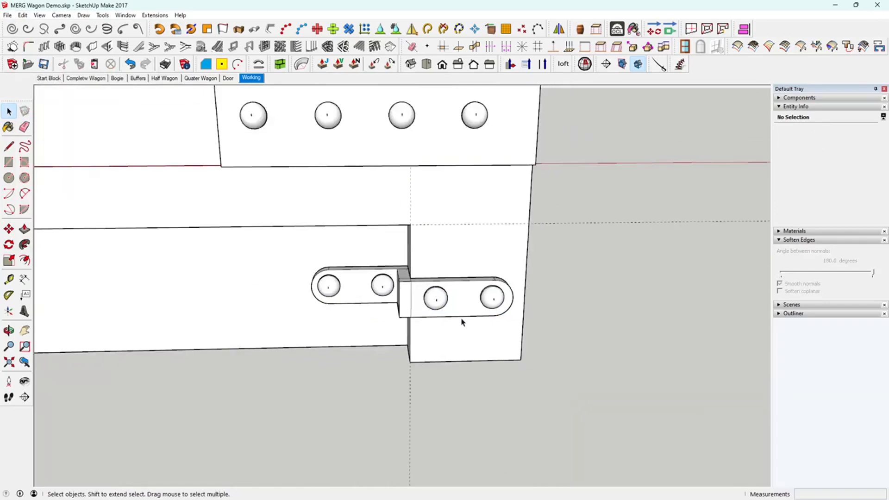
Inside the bracket group, select the raised bar together with its two rivets, copy it and leave the group.
middle_drag(447, 331, 479, 342)
scroll(489, 324, down, 1)
scroll(362, 328, down, 2)
middle_drag(595, 312, 305, 346)
middle_drag(653, 295, 623, 299)
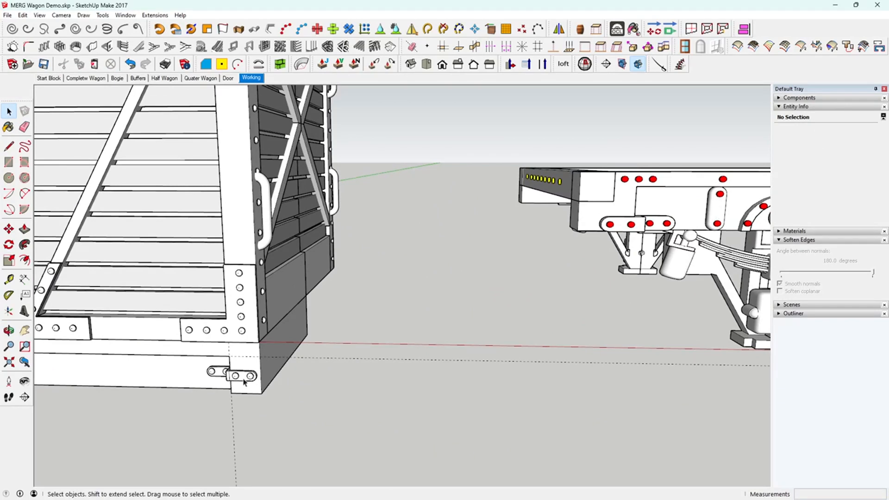
middle_drag(244, 386, 518, 361)
scroll(520, 363, up, 5)
scroll(520, 363, up, 3)
double_click(528, 353)
click(529, 353)
drag(517, 351, 604, 384)
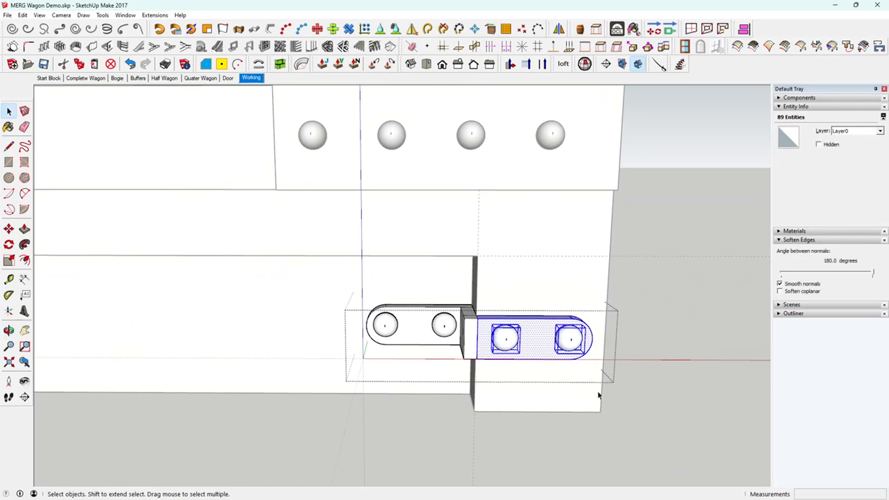
click(79, 64)
click(591, 440)
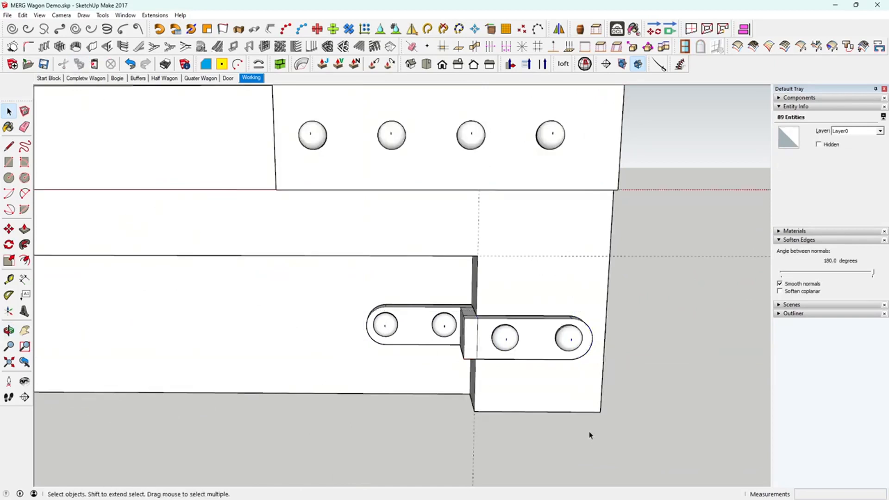
Paste the copied raised bar and rivets in place outside the bracket group and make them a separate group.
click(23, 15)
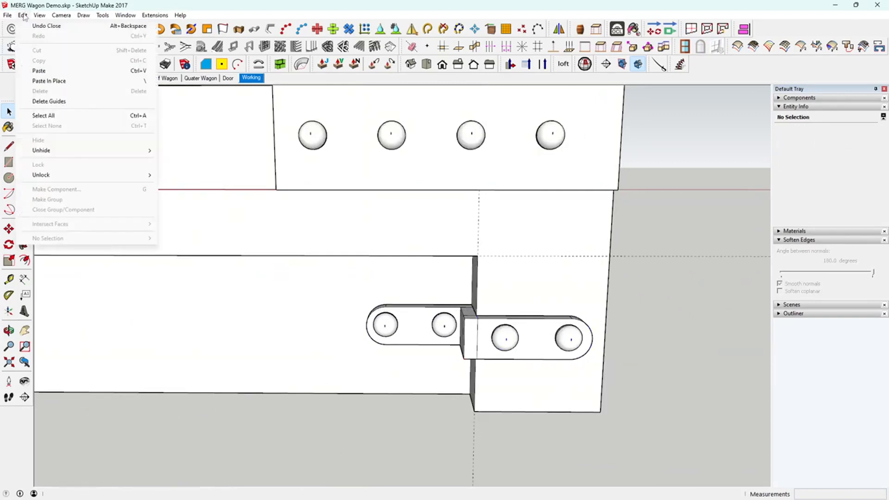
click(60, 82)
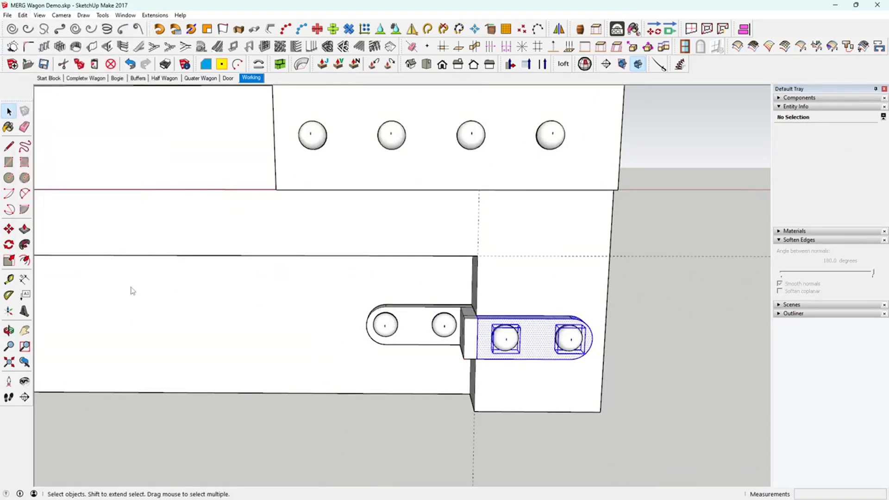
right_click(542, 351)
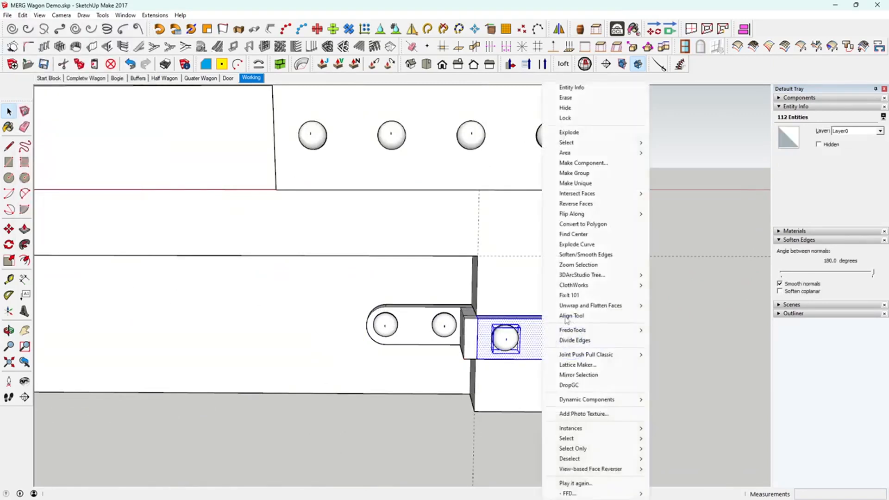
click(612, 173)
Move the new riveted bar group about 4.7 m along the beam, past the bracket's recessed rounded end.
click(9, 229)
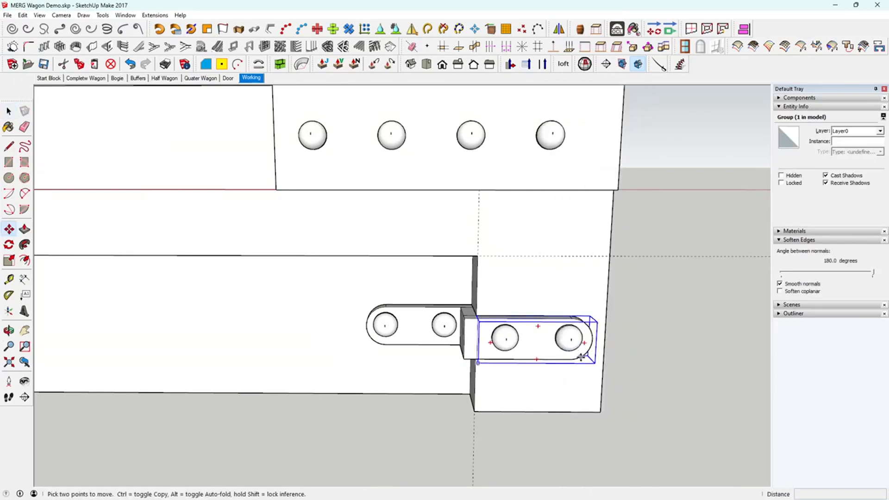
click(545, 348)
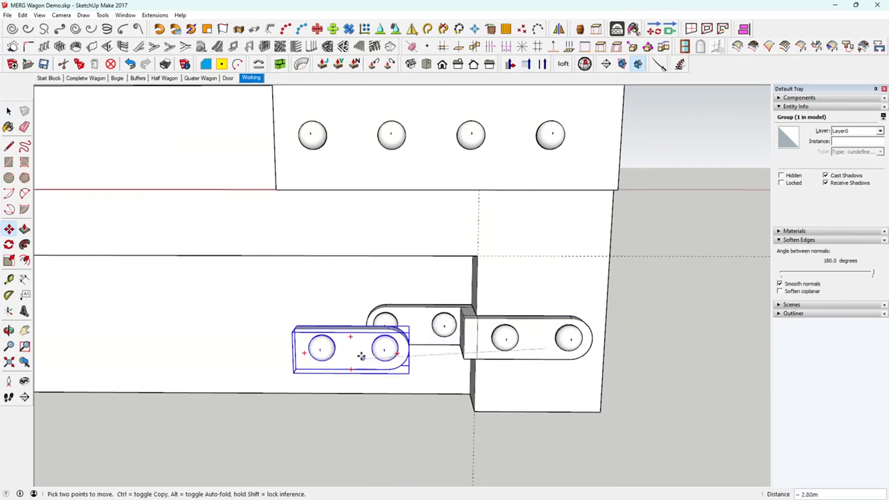
click(250, 337)
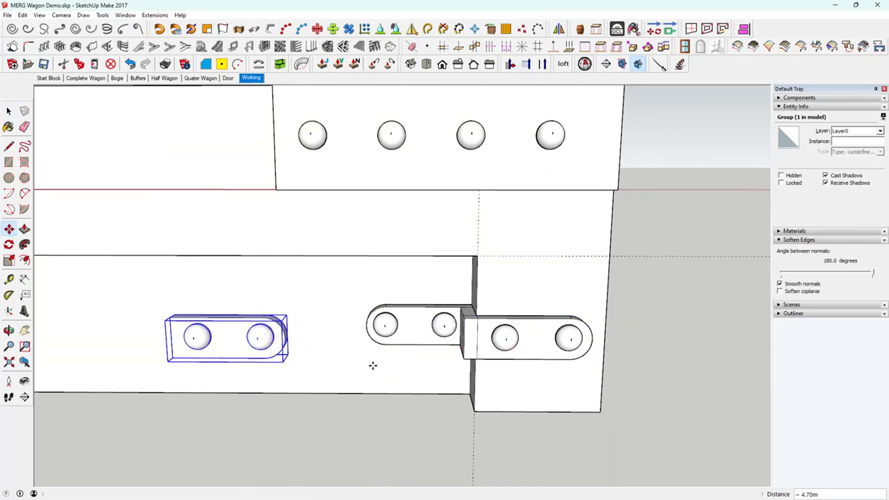
Open the moved bar group, reverse the face at its square end and close the group.
middle_drag(444, 363, 512, 347)
middle_drag(598, 367, 425, 403)
scroll(435, 393, up, 2)
key(space)
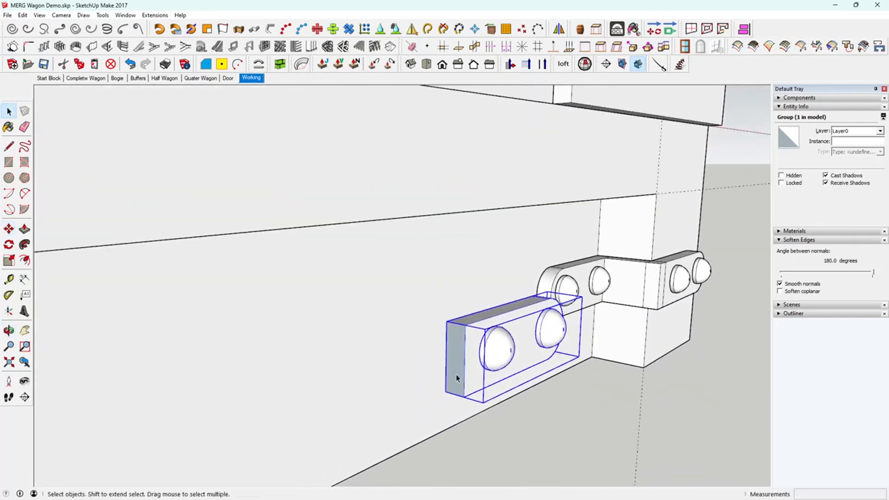
double_click(457, 376)
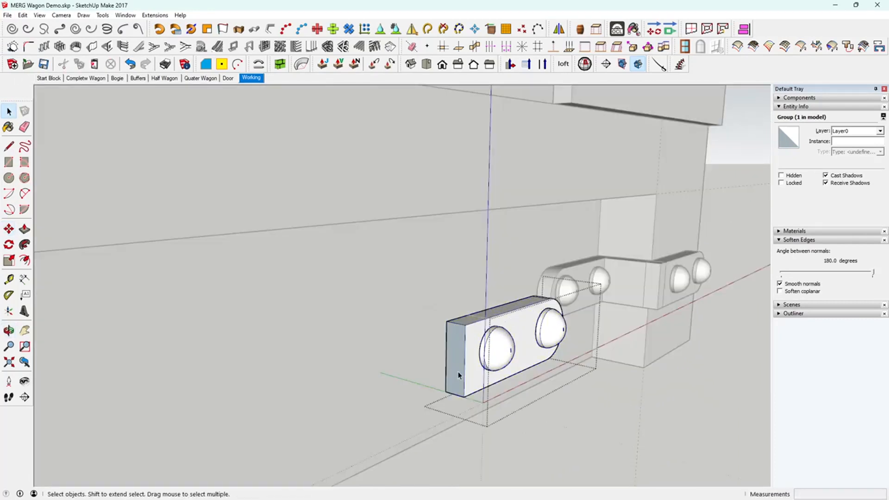
right_click(457, 372)
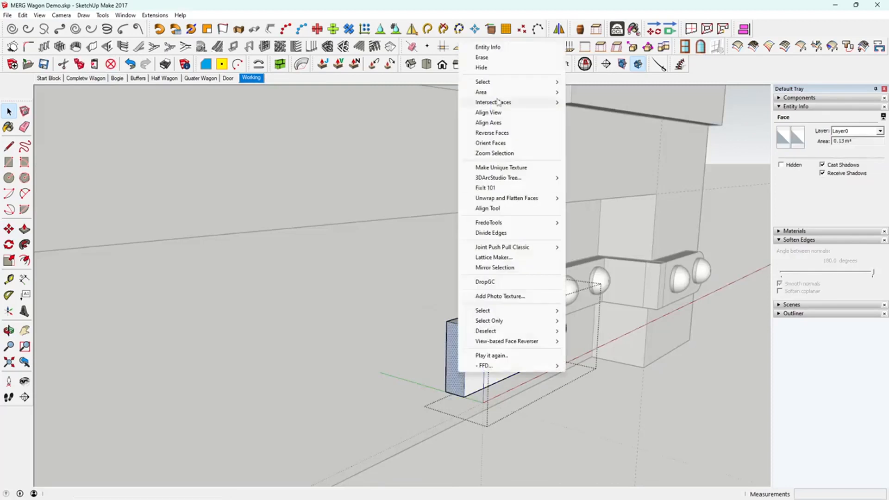
click(503, 134)
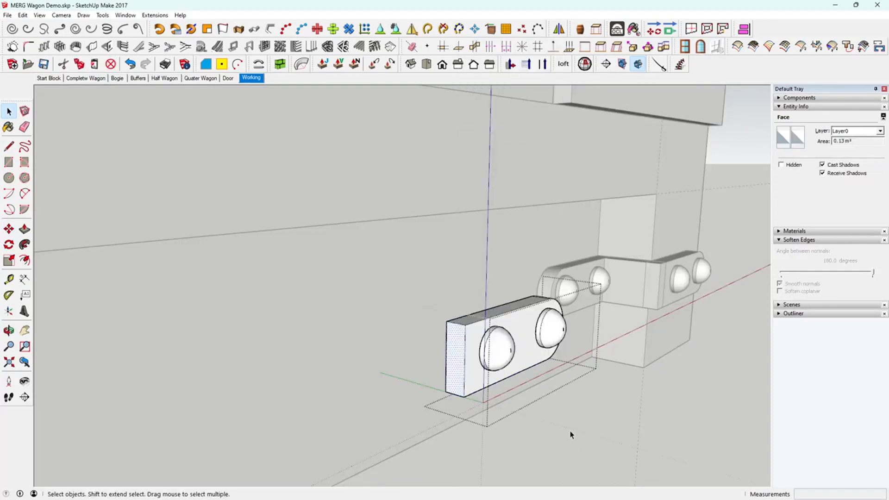
click(570, 434)
Rotate the riveted bar group 90 degrees so that it stands upright with its rounded end pointing down.
middle_drag(526, 432, 474, 406)
click(397, 323)
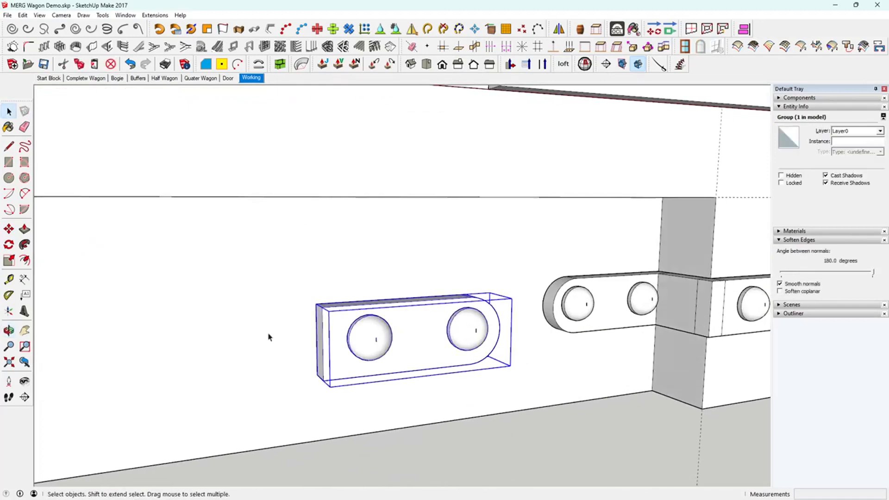
click(9, 229)
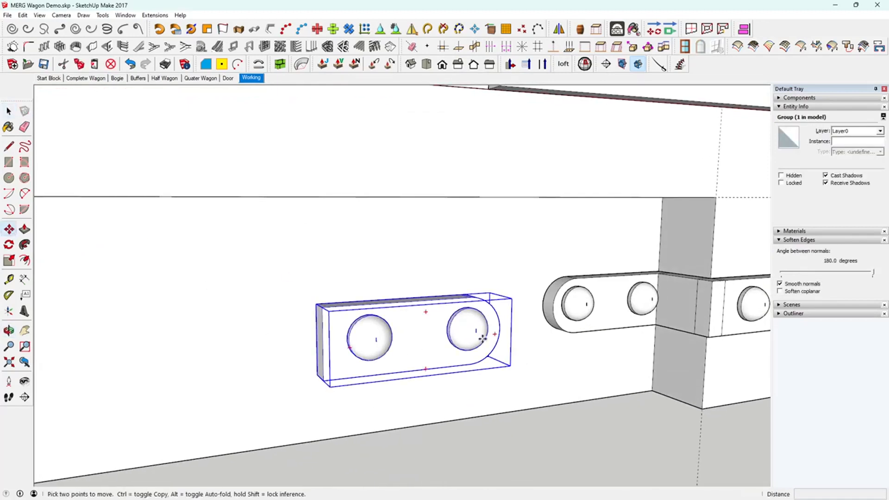
key(q)
click(495, 333)
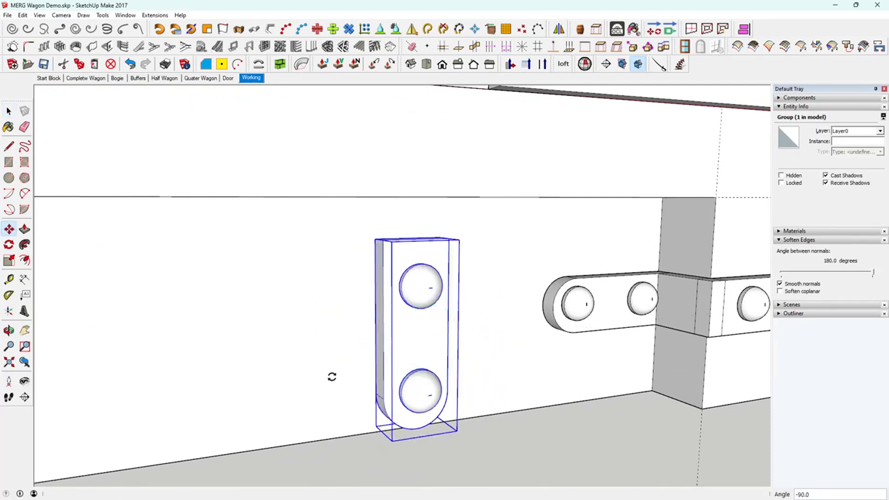
Move the upright riveted bar back about 0.80 m against the recessed beam's face and clear the selection.
middle_drag(410, 381, 576, 377)
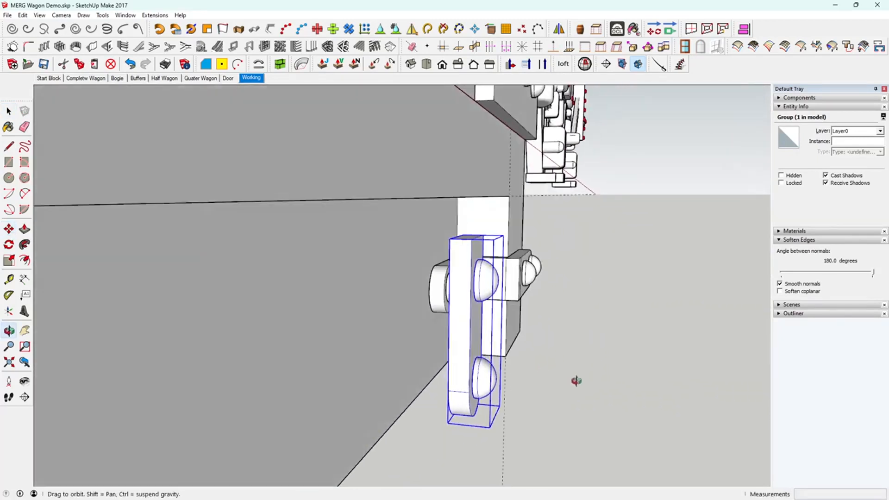
key(m)
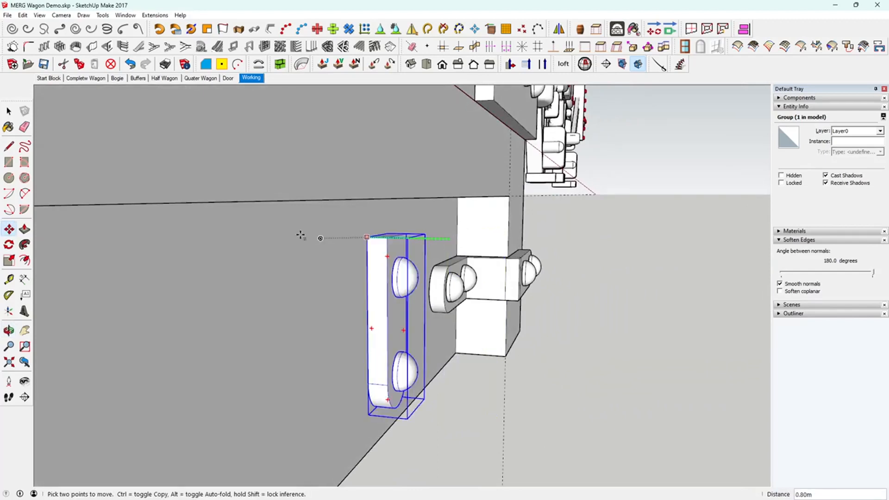
middle_drag(414, 360, 333, 317)
scroll(306, 368, down, 5)
scroll(310, 370, down, 5)
key(space)
click(482, 398)
middle_drag(482, 397, 422, 418)
middle_drag(700, 209, 569, 202)
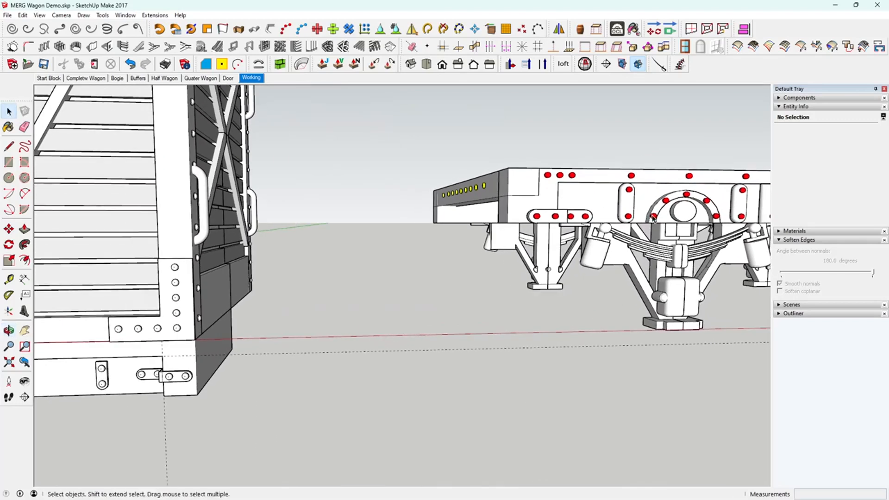
Open the recessed side beam's group, extend its cut end about 10 m to the centre line between the wagon doors, and close the group.
middle_drag(698, 224, 681, 233)
scroll(694, 235, down, 2)
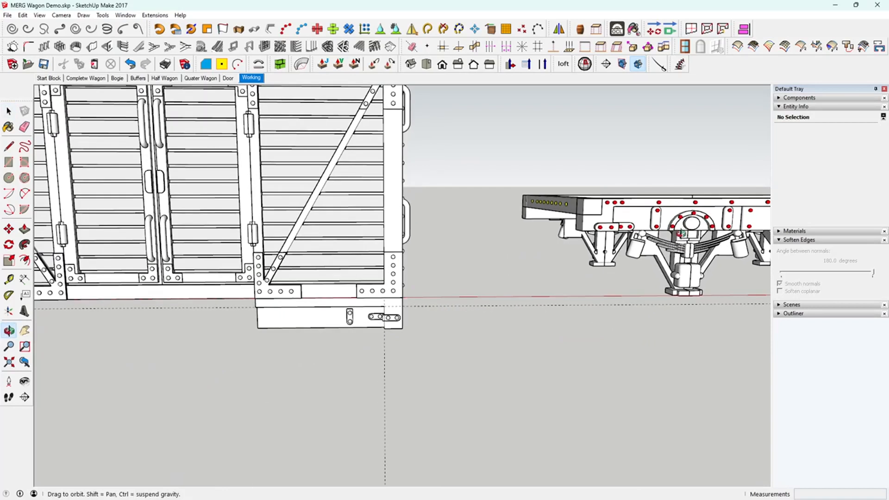
middle_drag(680, 234, 469, 225)
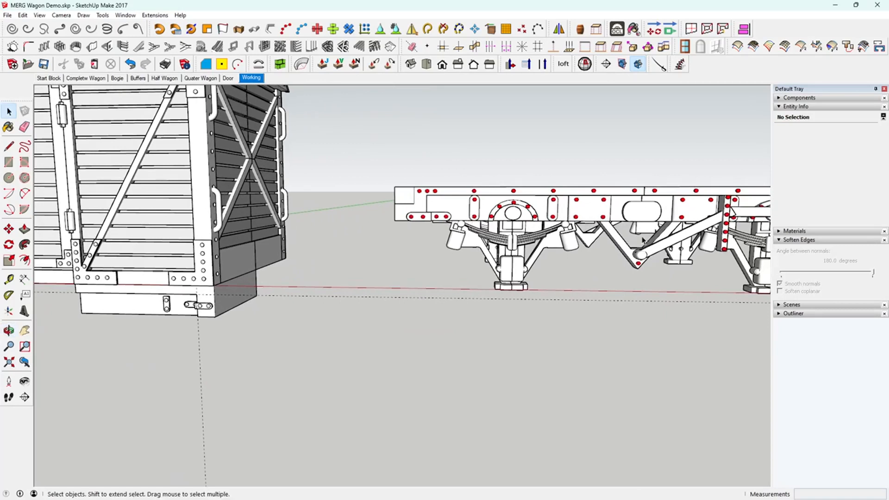
middle_drag(370, 299, 396, 304)
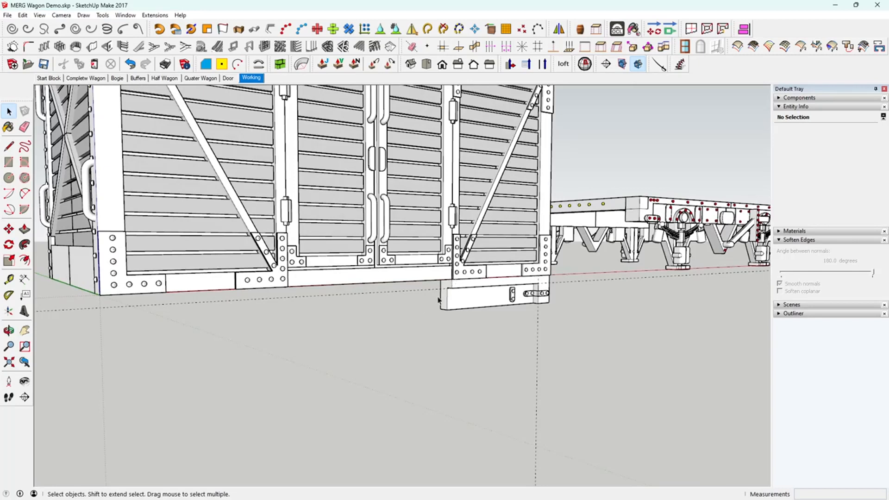
middle_drag(440, 301, 458, 309)
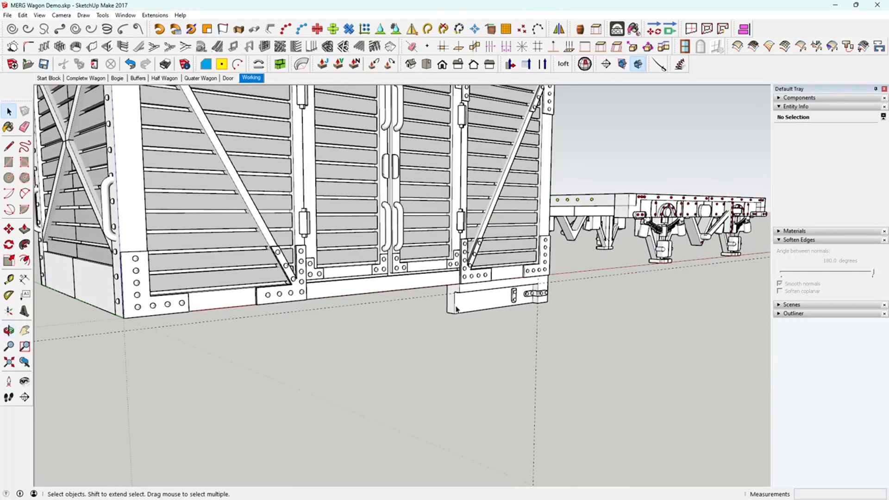
scroll(458, 309, up, 2)
double_click(452, 301)
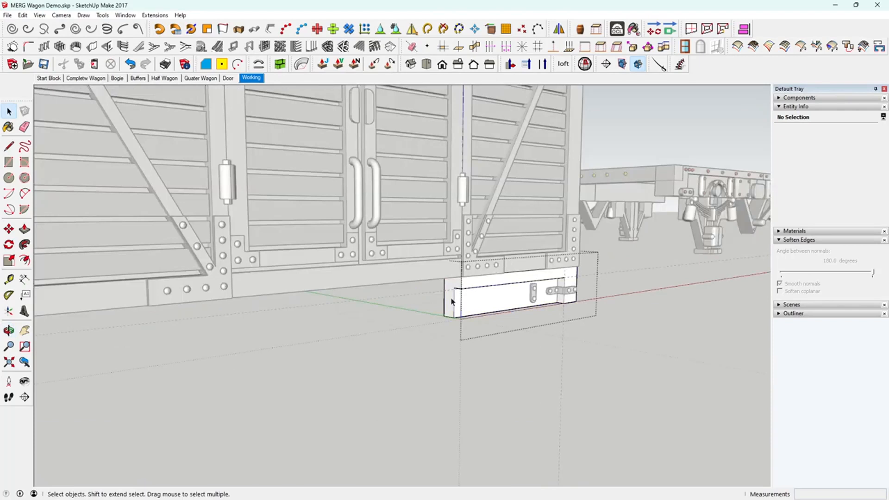
click(451, 301)
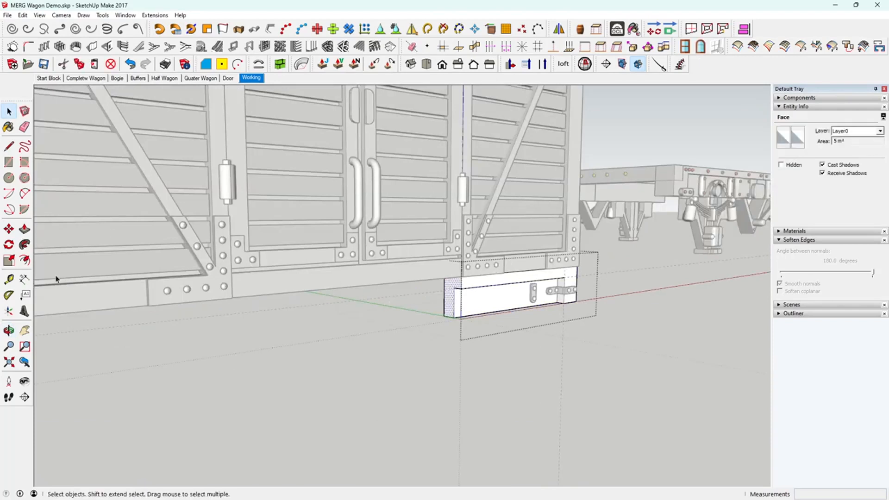
click(25, 230)
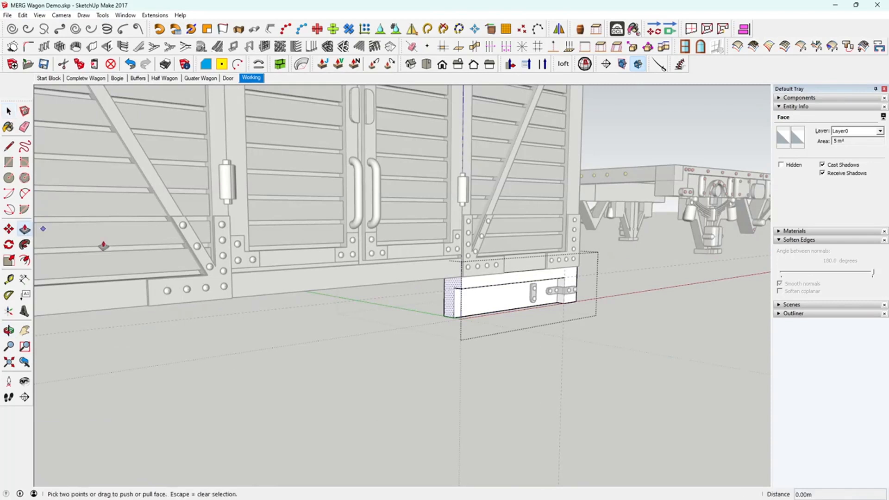
click(453, 298)
middle_drag(459, 288, 355, 304)
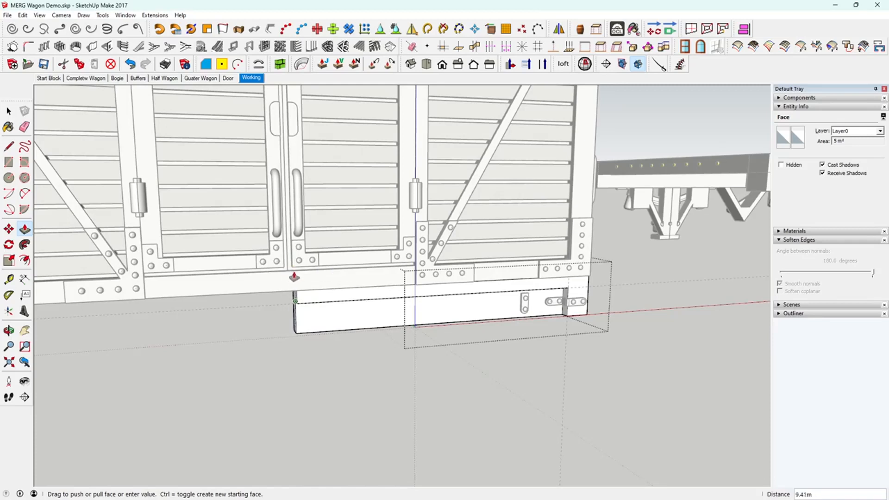
scroll(293, 277, up, 4)
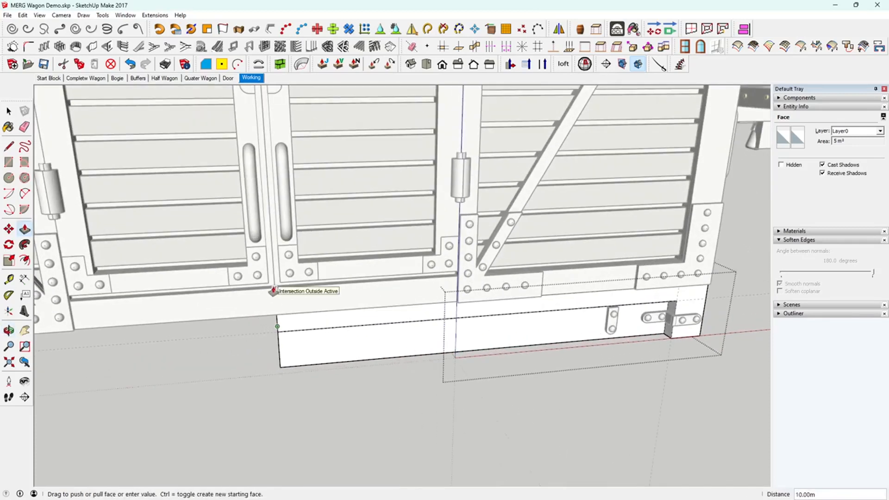
click(271, 291)
middle_drag(363, 330, 443, 374)
click(488, 388)
Measure the distance from the outer end of the reference underframe to the centre of its riveted arch.
middle_drag(751, 319, 548, 317)
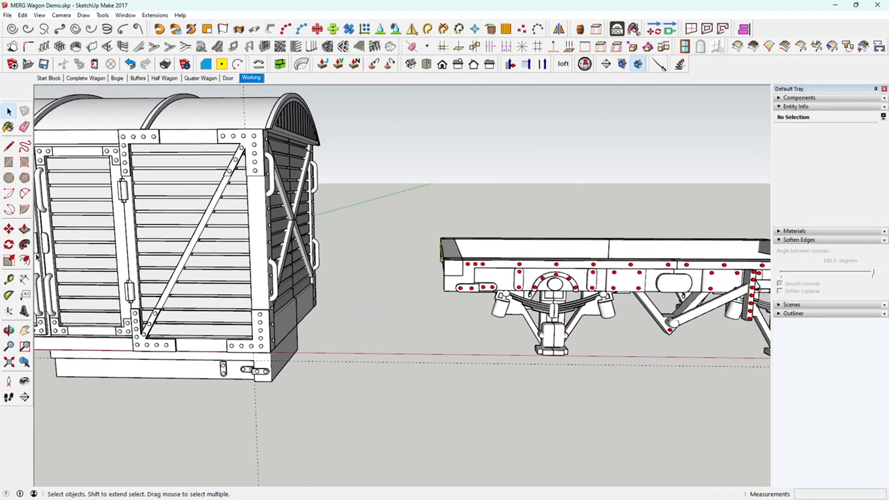
click(8, 279)
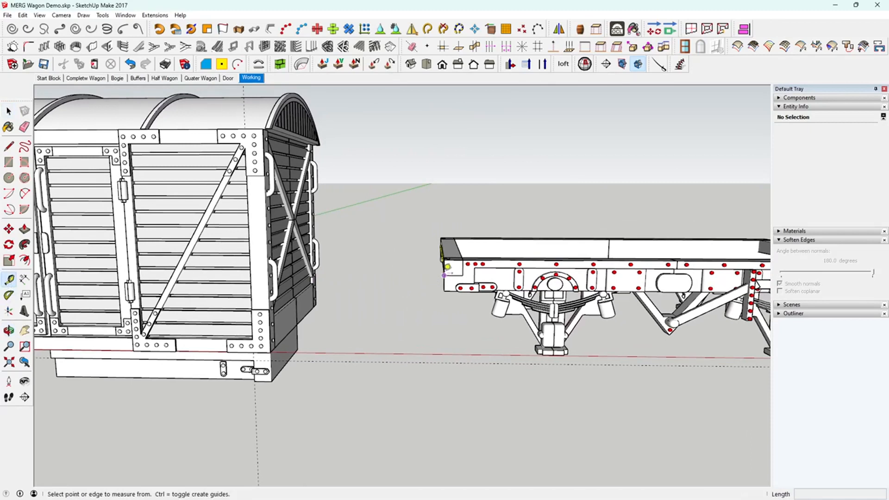
click(444, 275)
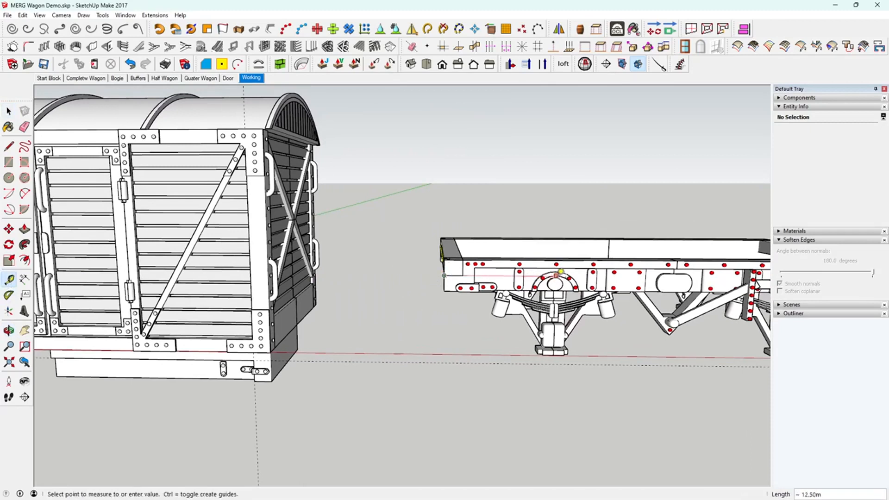
click(9, 111)
Place a guide line 12.5 m in from the outer end of the working side beam.
middle_drag(200, 334, 523, 312)
scroll(528, 309, up, 3)
scroll(528, 309, up, 1)
click(9, 279)
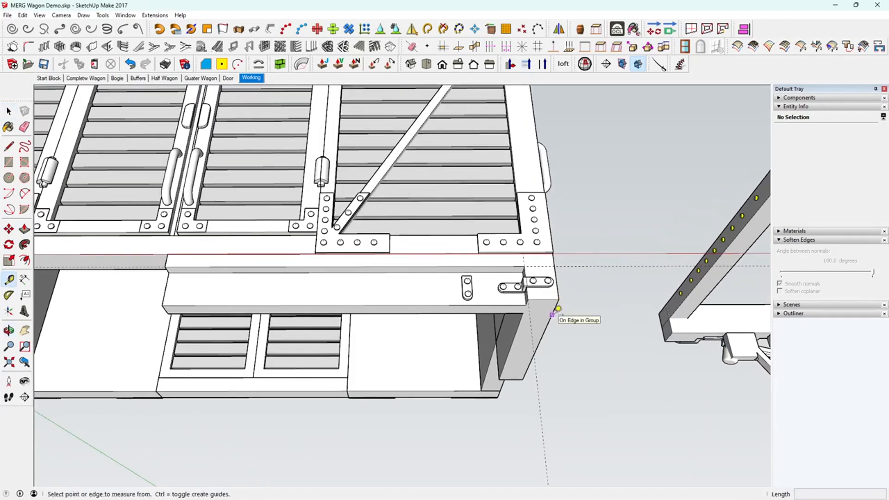
click(557, 309)
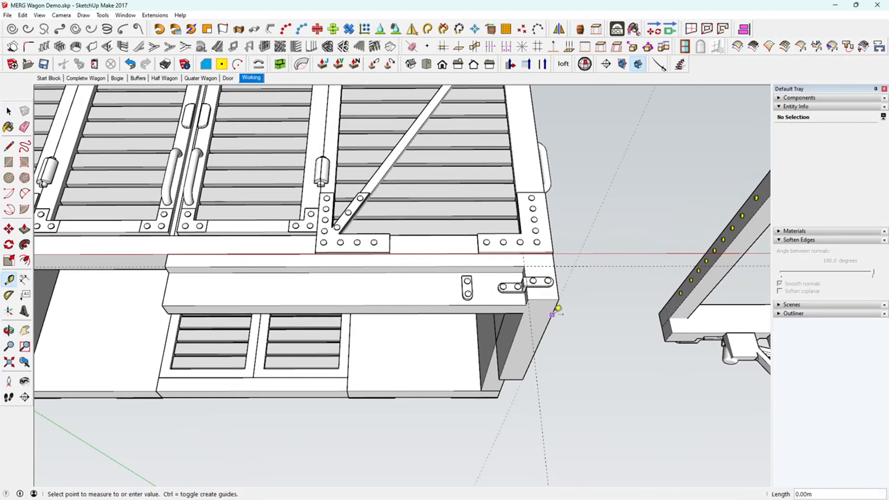
click(350, 301)
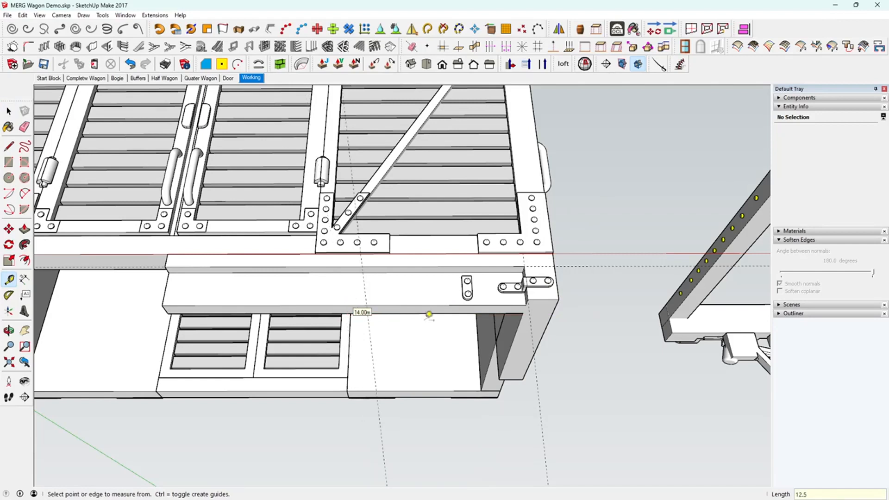
Draw a 180-degree arc of 2 m radius on the beam's face, centred where the guide meets its lower edge.
middle_drag(436, 334, 439, 446)
scroll(448, 429, down, 1)
shift+middle_drag(533, 388, 632, 315)
middle_drag(529, 399, 694, 371)
scroll(407, 379, up, 5)
middle_drag(408, 379, 402, 407)
middle_drag(380, 354, 379, 357)
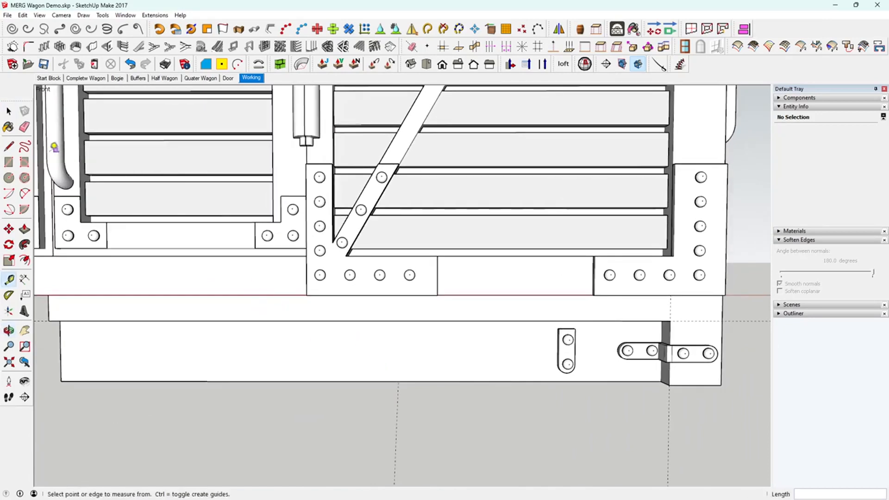
click(25, 210)
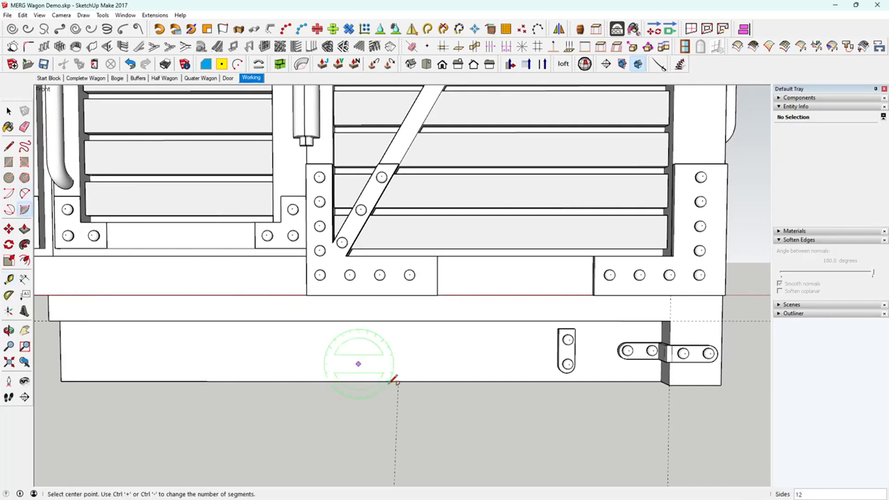
click(399, 381)
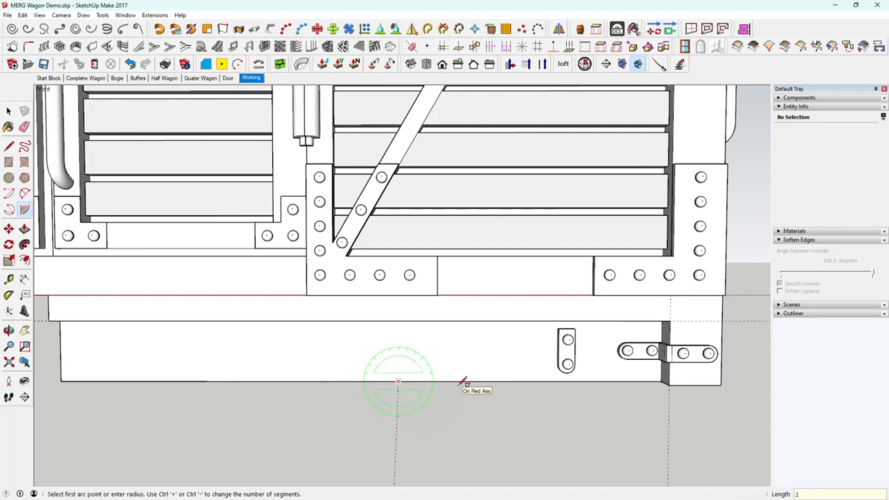
key(Return)
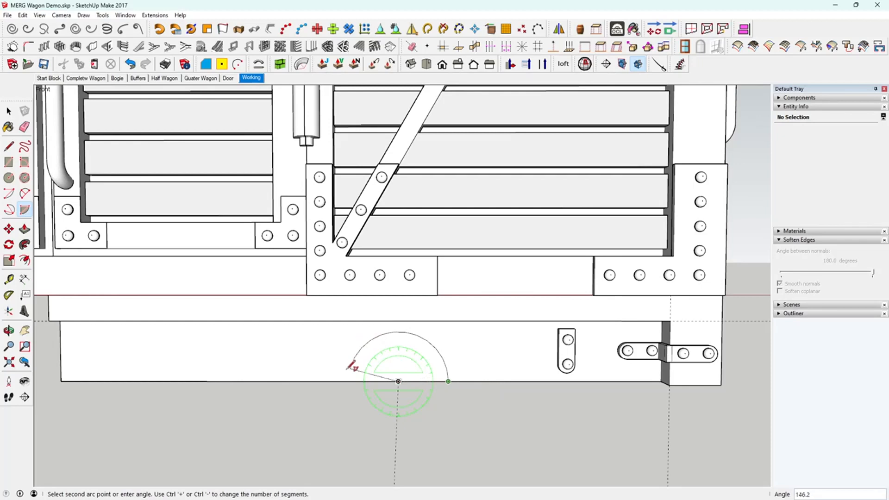
click(348, 380)
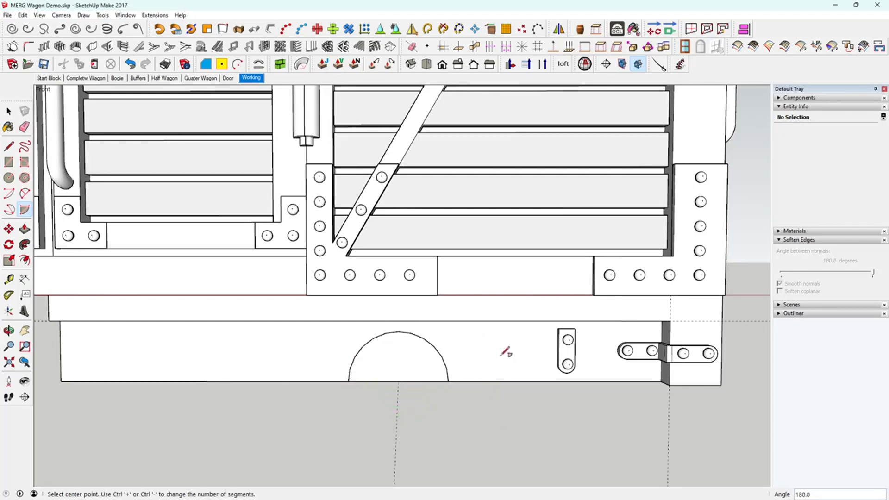
Draw a second, concentric 180-degree arc of 2.3 m radius around the first on the beam's face.
middle_drag(525, 343, 421, 362)
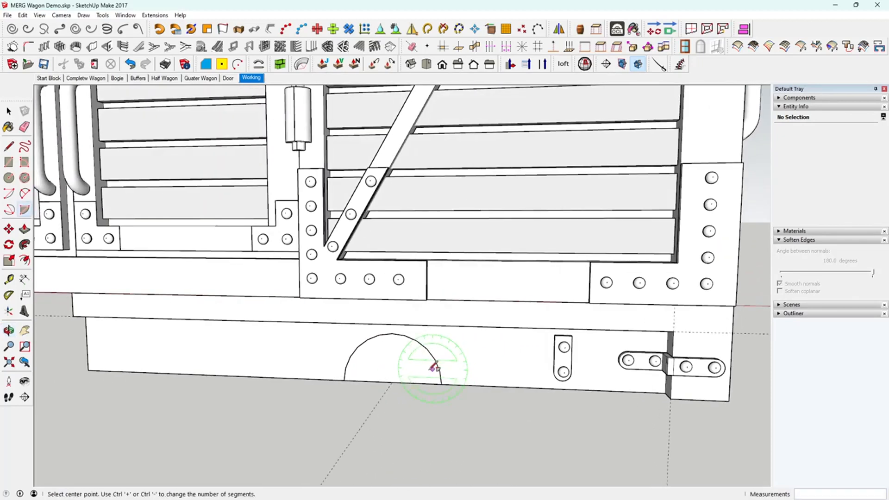
click(393, 382)
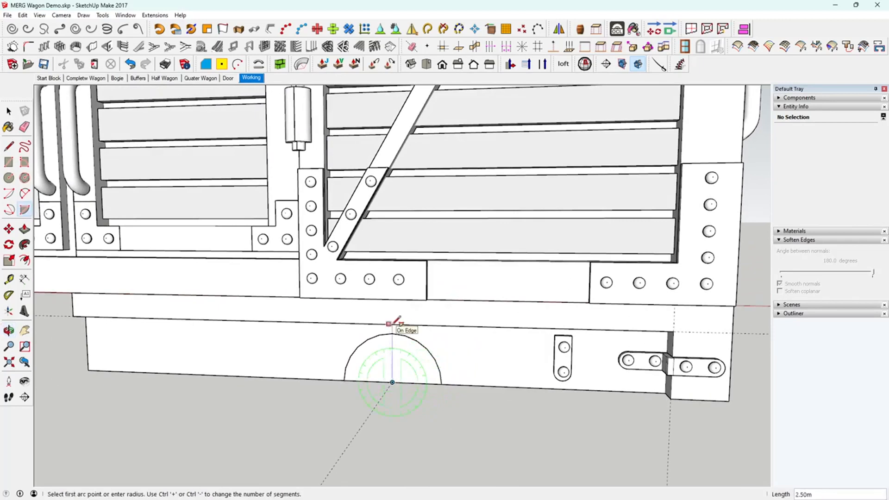
scroll(398, 324, up, 3)
middle_drag(397, 328, 400, 293)
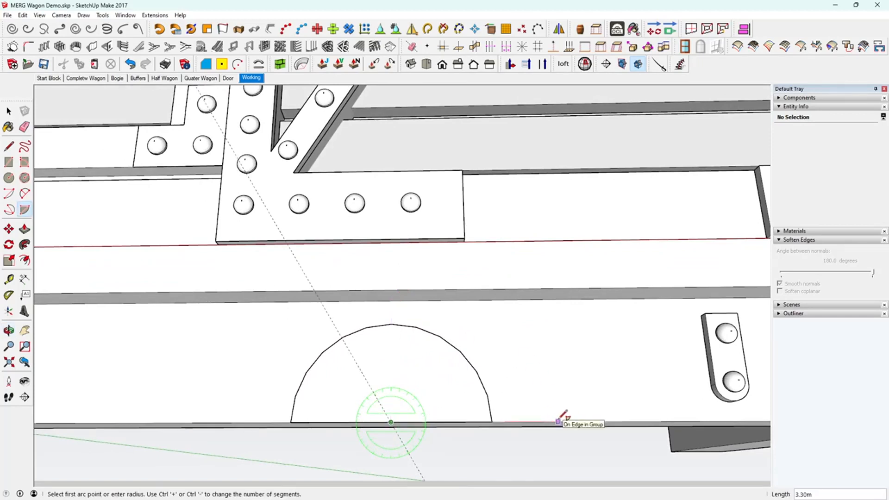
key(Return)
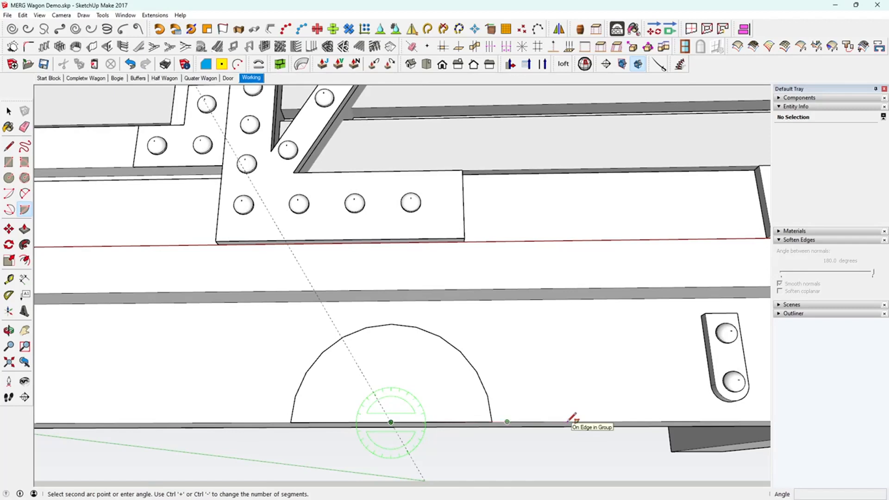
click(277, 420)
click(9, 112)
Set the outer and inner semicircular arcs to 20 segments each.
middle_drag(287, 282, 345, 337)
click(326, 366)
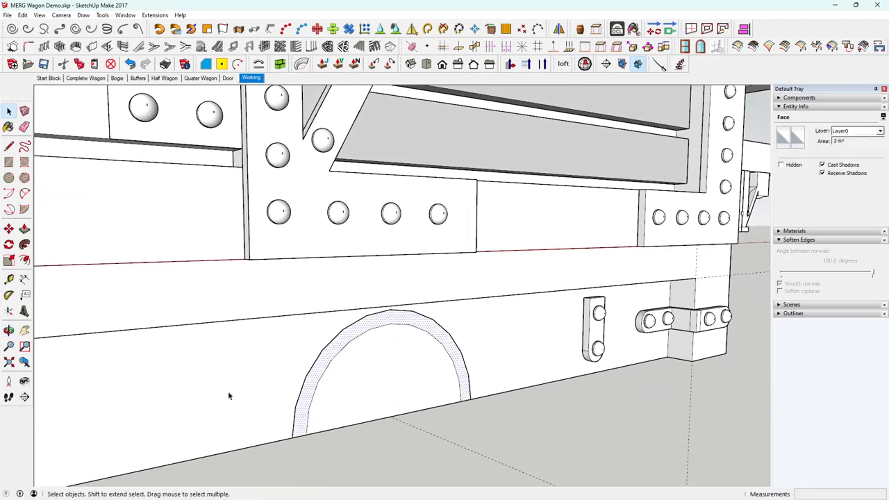
middle_drag(414, 423, 363, 391)
scroll(355, 322, up, 2)
scroll(359, 319, up, 1)
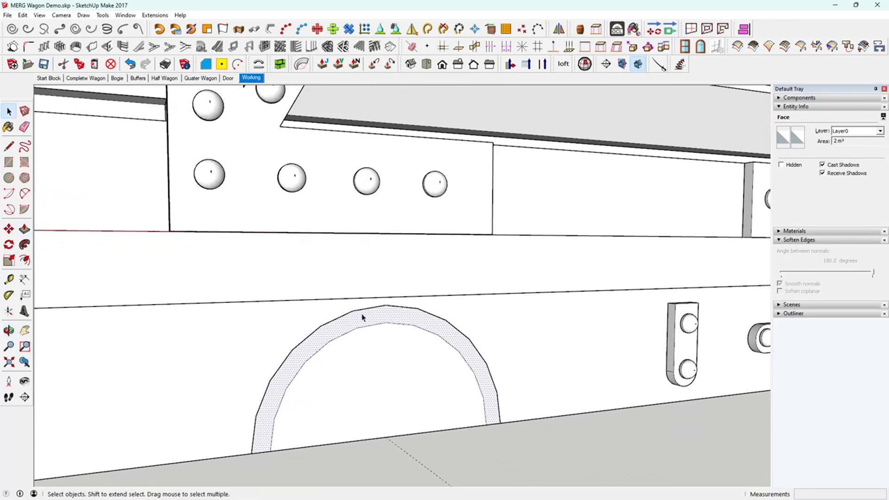
click(363, 312)
mouse_move(512, 359)
middle_down()
mouse_move(459, 369)
mouse_move(504, 371)
middle_up()
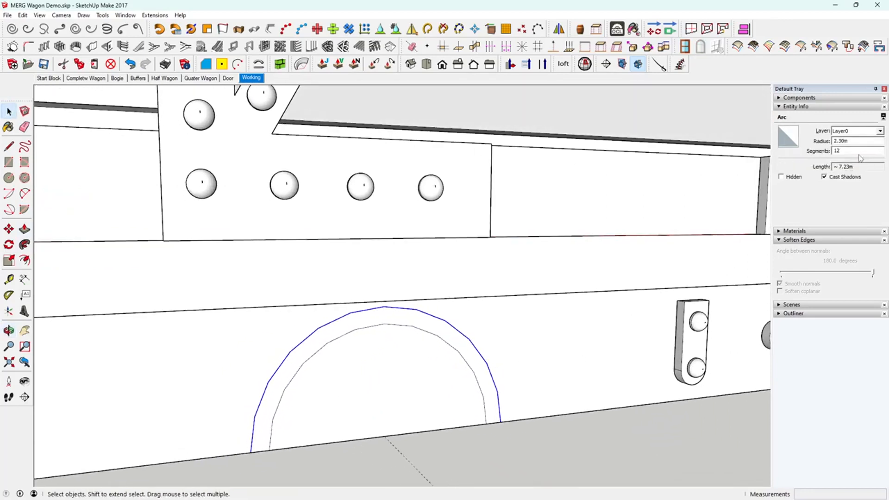
click(856, 151)
text(20)
key(Return)
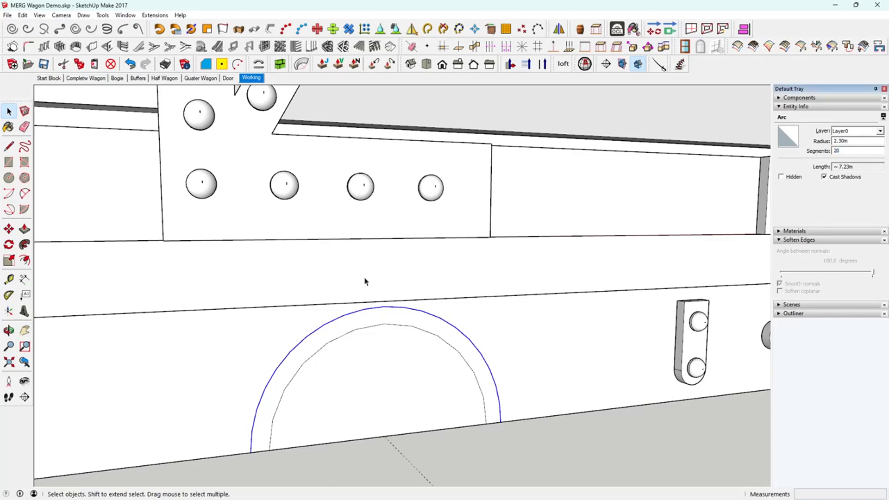
click(396, 326)
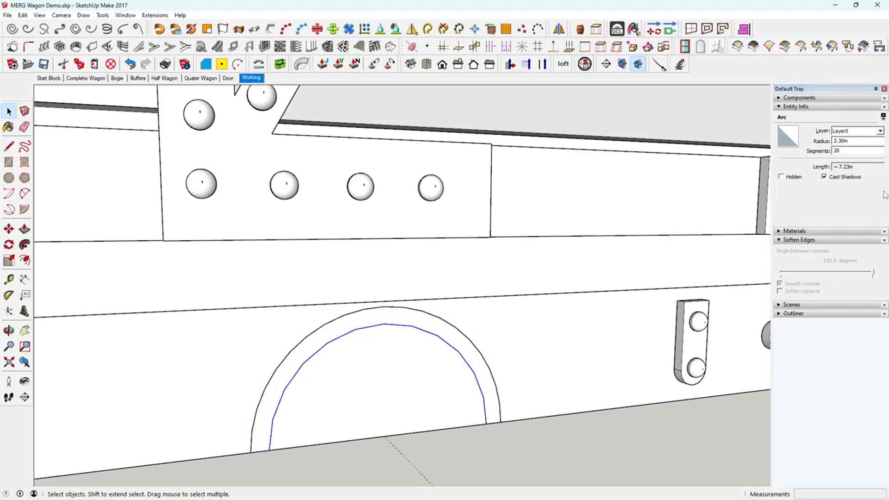
click(852, 151)
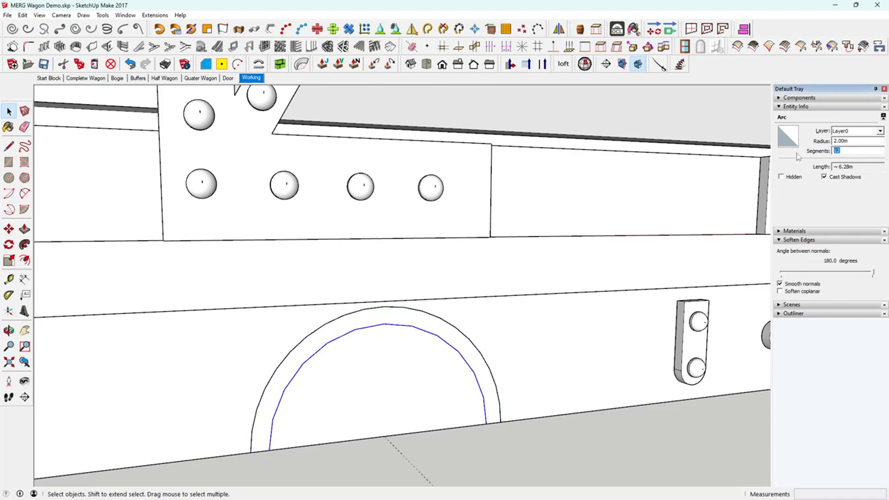
text(20)
key(Return)
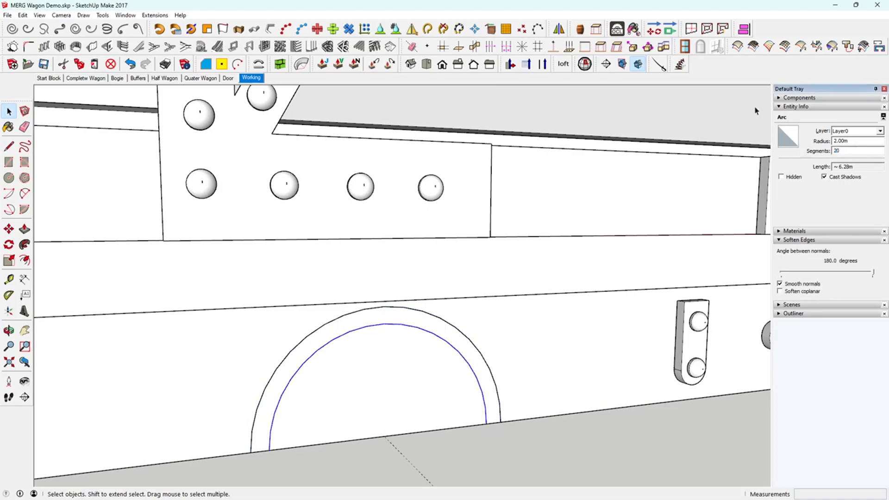
Extrude the band between the two arcs outward by 0.20 m from the beam's face.
middle_drag(530, 232, 539, 289)
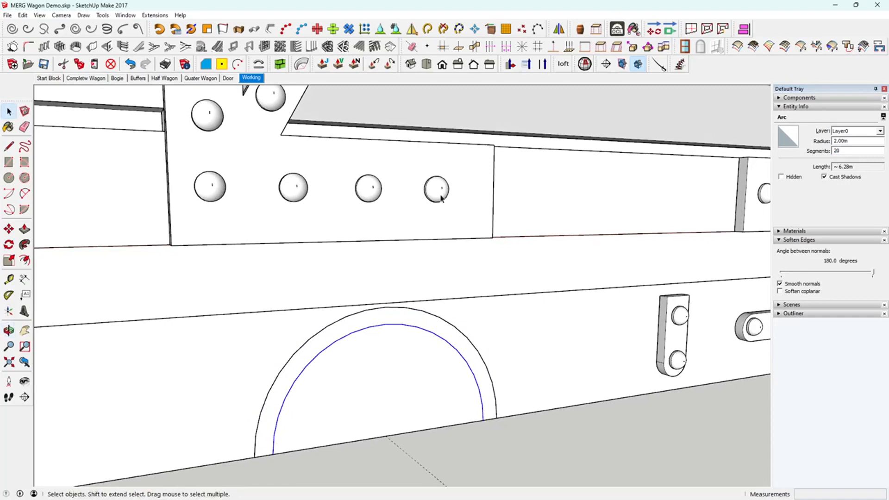
click(493, 414)
click(25, 229)
click(490, 408)
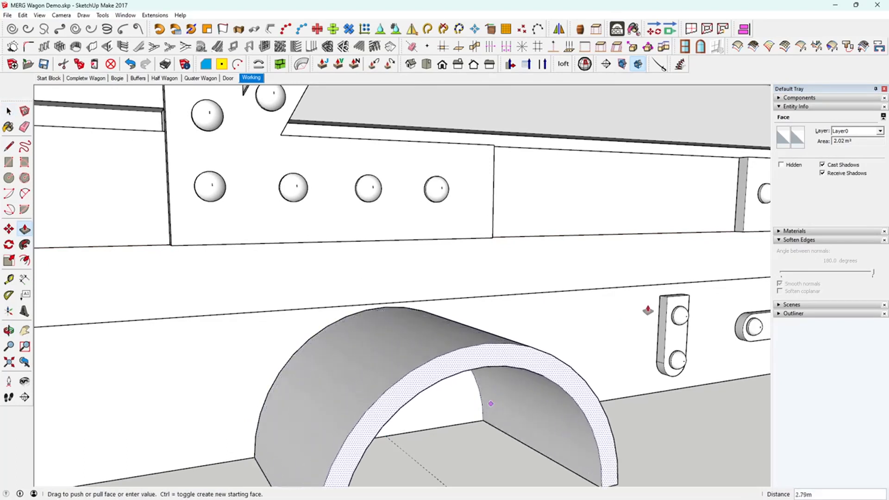
click(667, 299)
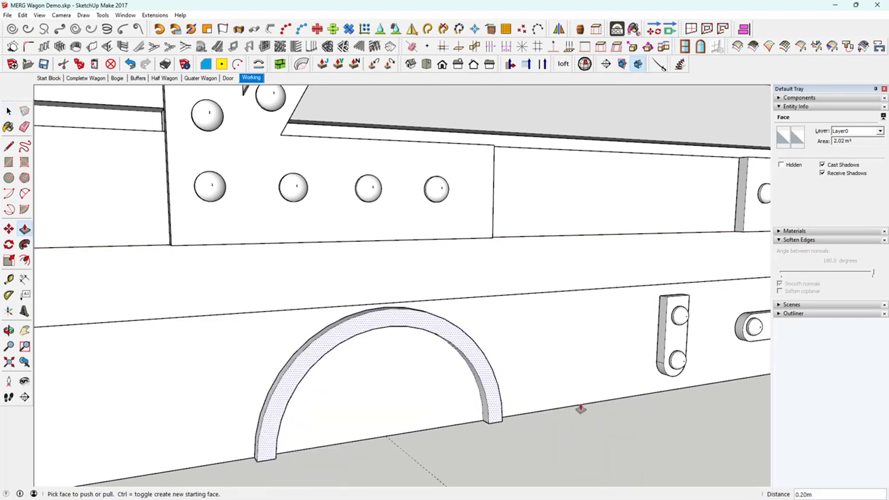
Delete the half-disc face inside the arch and the two straight edges along its bottom.
middle_drag(553, 429, 491, 374)
key(space)
double_click(499, 398)
click(499, 402)
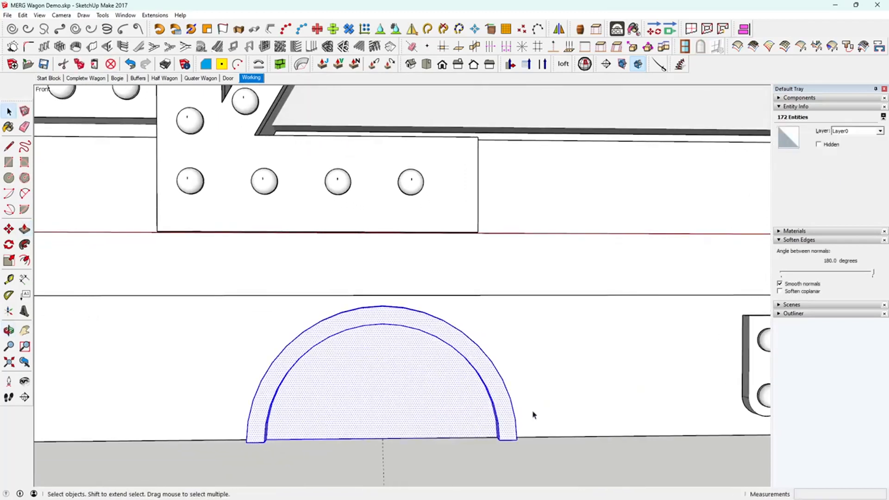
click(436, 403)
key(Delete)
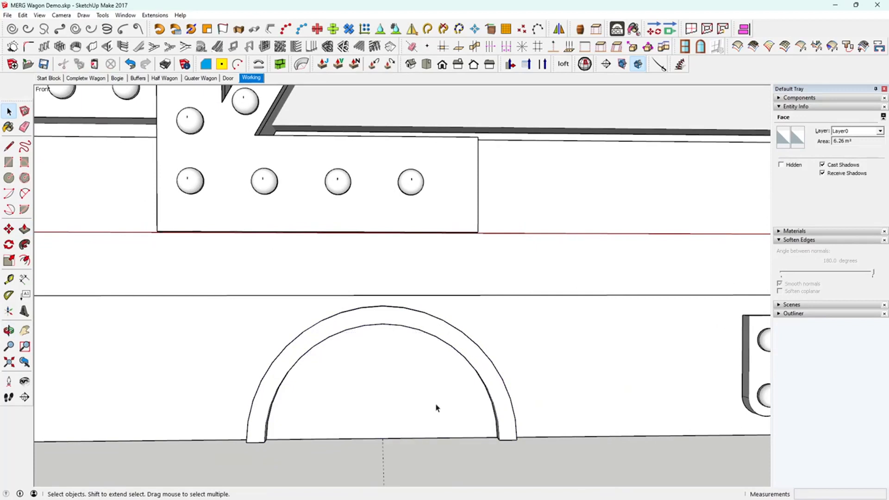
click(445, 439)
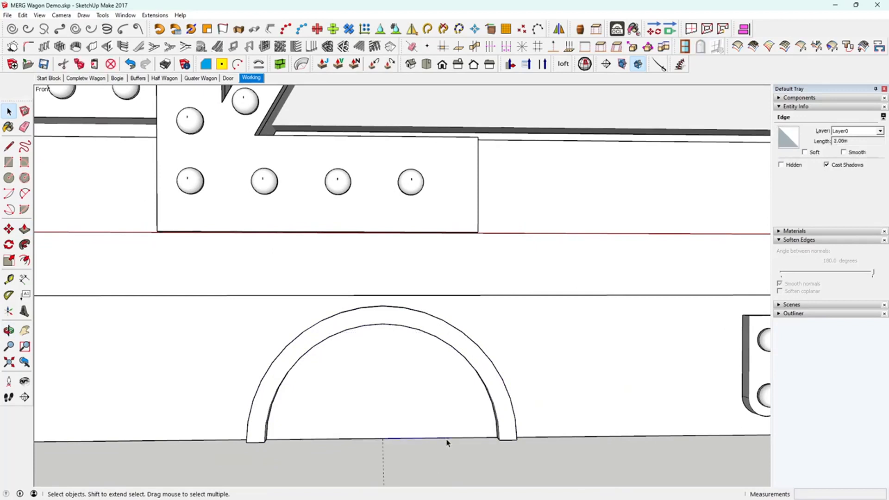
key(Delete)
click(359, 443)
key(Delete)
Select all of the raised arch's connected geometry and make it a group.
middle_drag(509, 418, 499, 403)
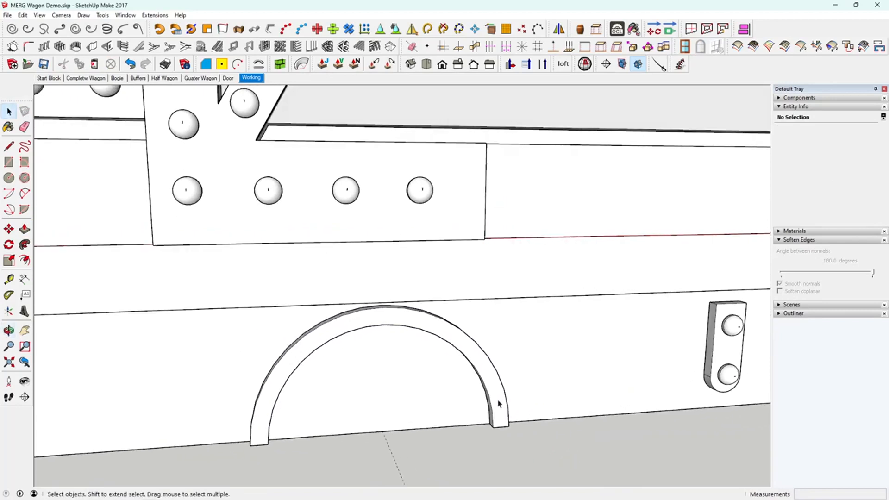
triple_click(501, 404)
right_click(501, 405)
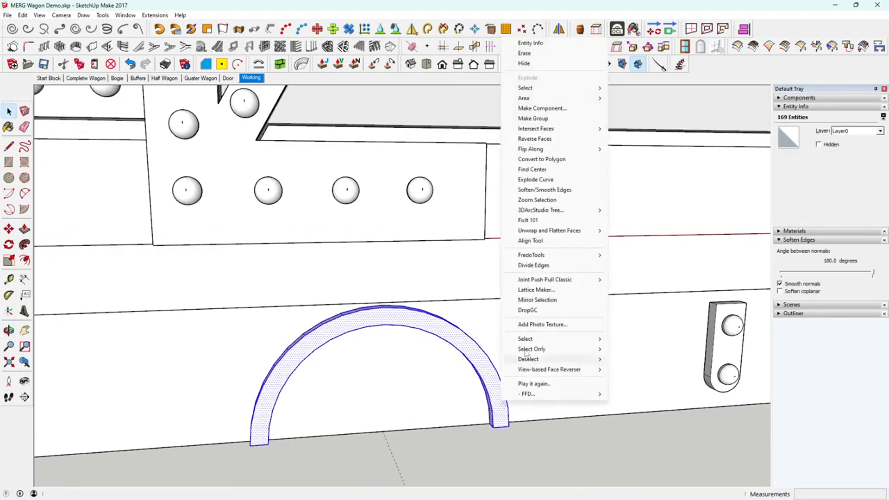
click(556, 119)
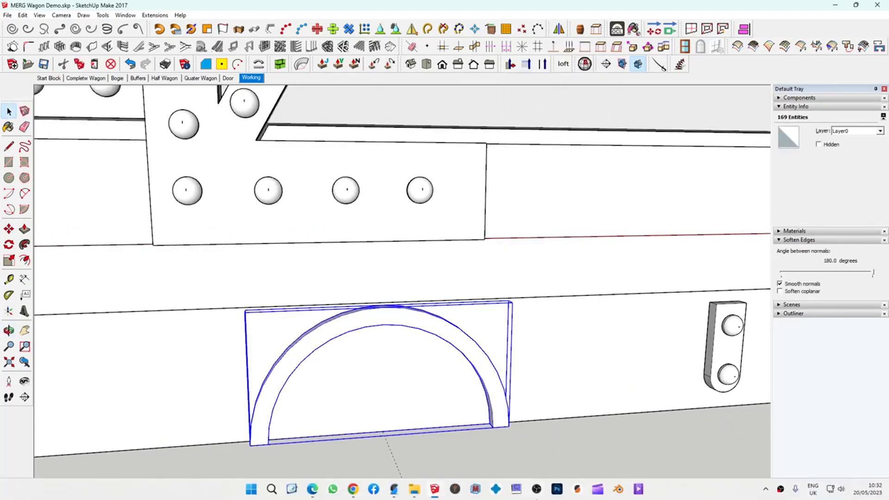